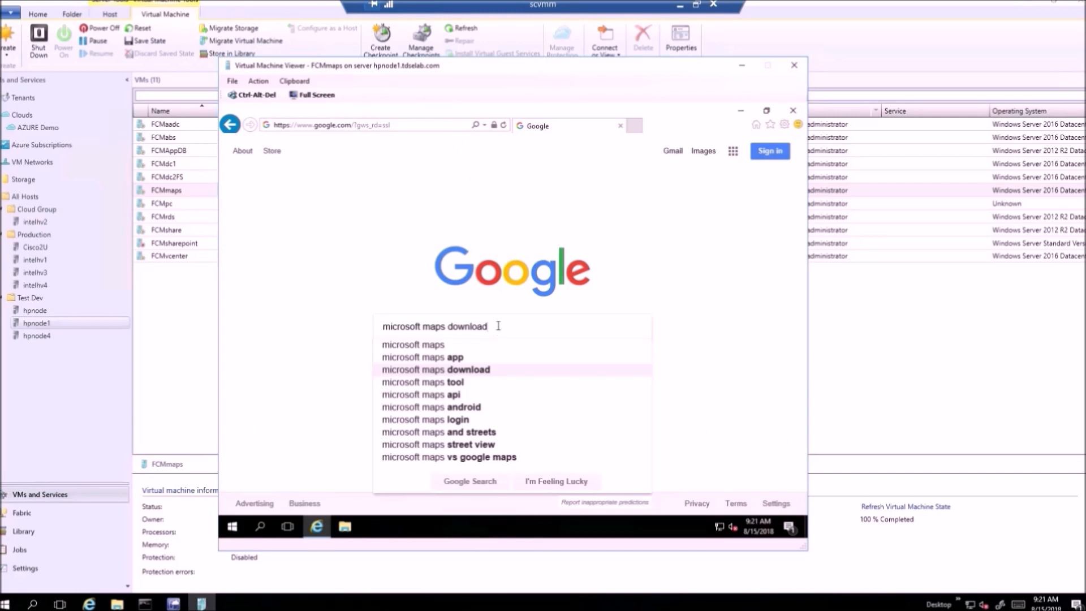
# Step: Search Google for 'microsoft maps download' and open the Assessment and Planning Toolkit download result
pyautogui.press('Return')
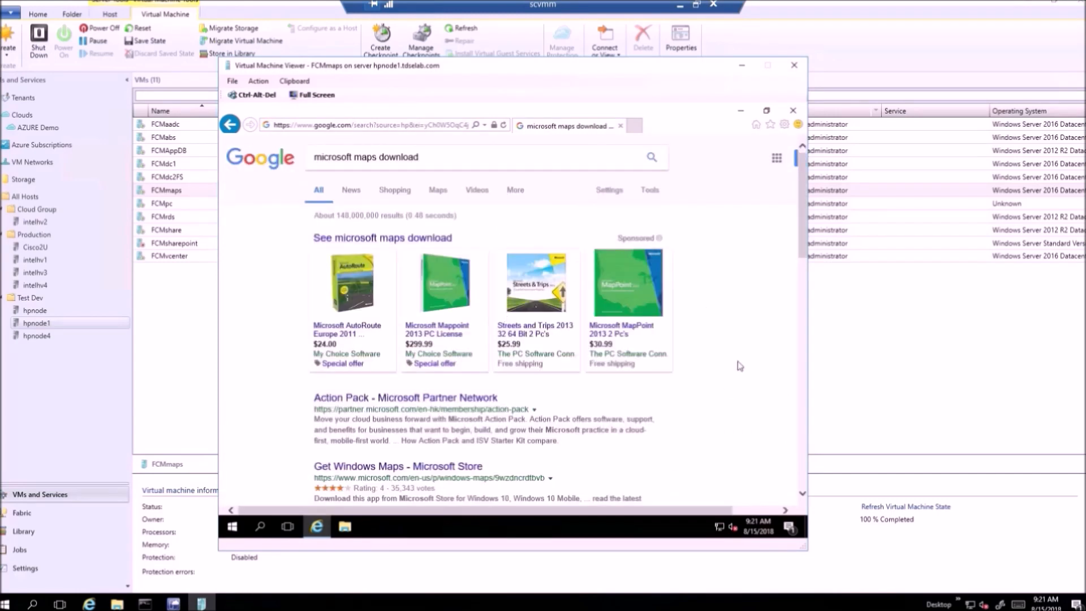
pyautogui.scroll(-3, 317, 419)
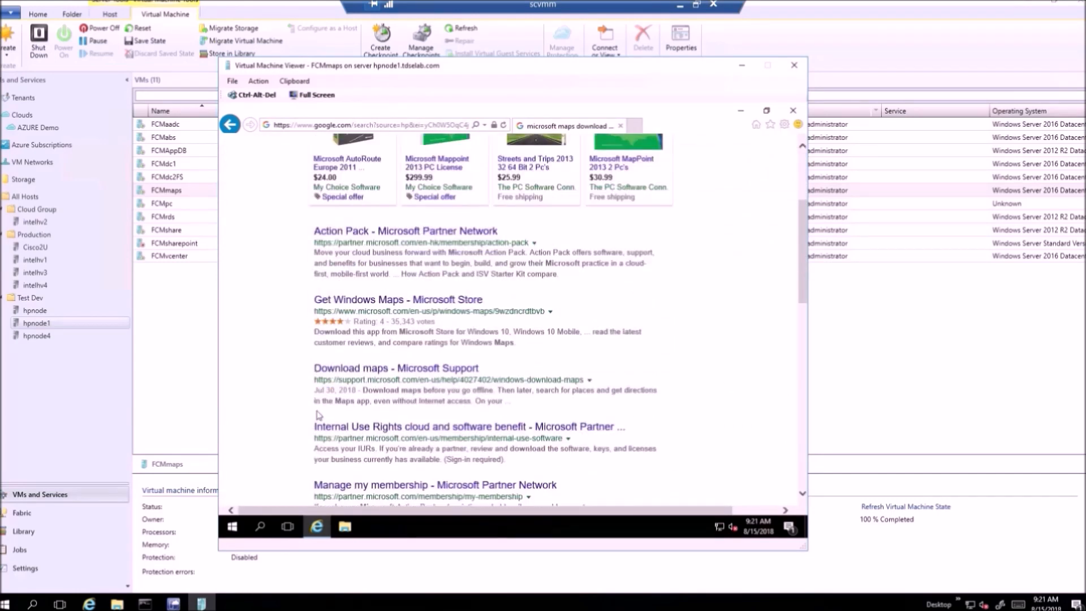
pyautogui.scroll(-2, 320, 385)
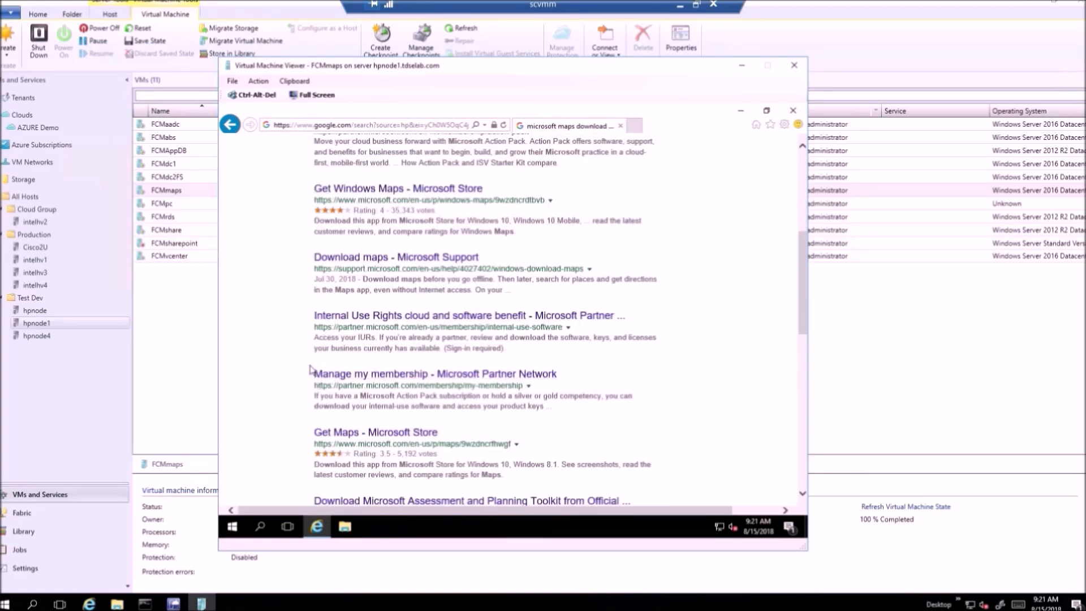
pyautogui.scroll(-2, 310, 370)
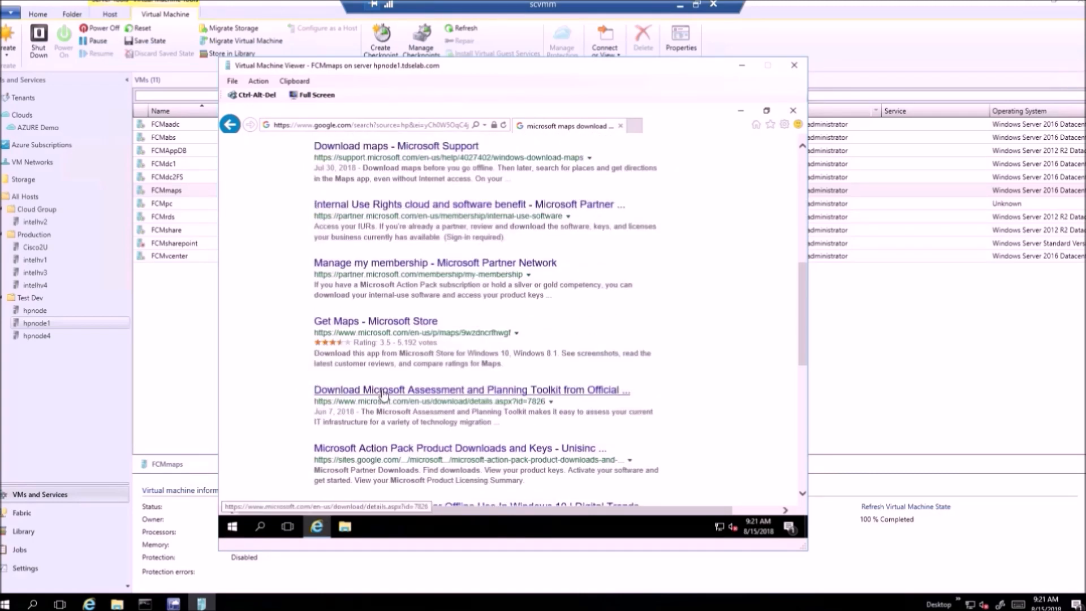
pyautogui.click(384, 393)
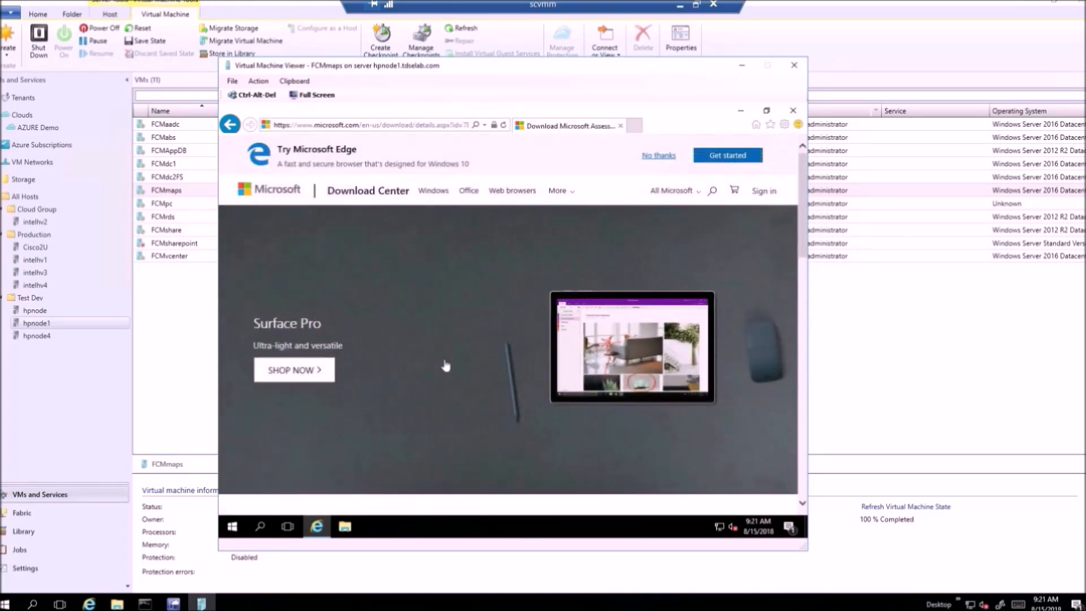
# Step: Expand the toolkit's Details section to review version and file info, then collapse it
pyautogui.scroll(-4, 445, 366)
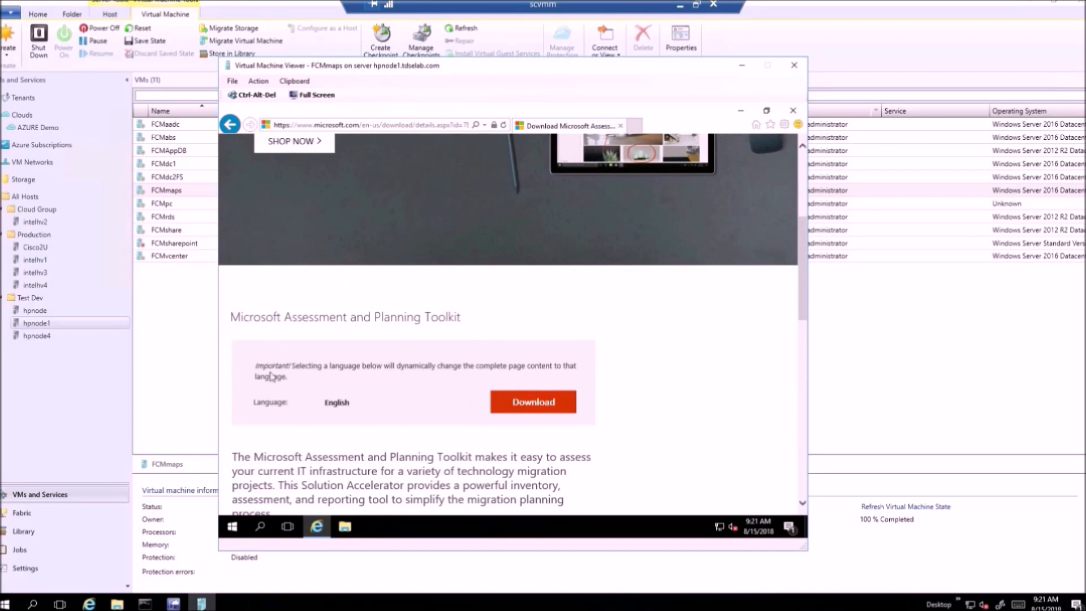
pyautogui.scroll(-1, 374, 464)
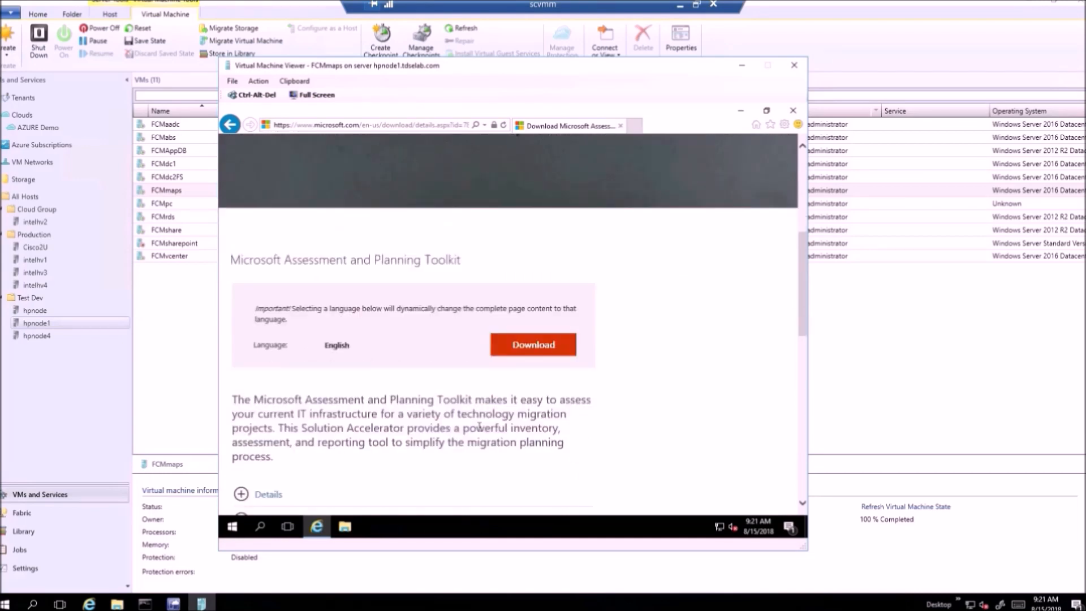
pyautogui.scroll(-2, 247, 467)
pyautogui.click(245, 382)
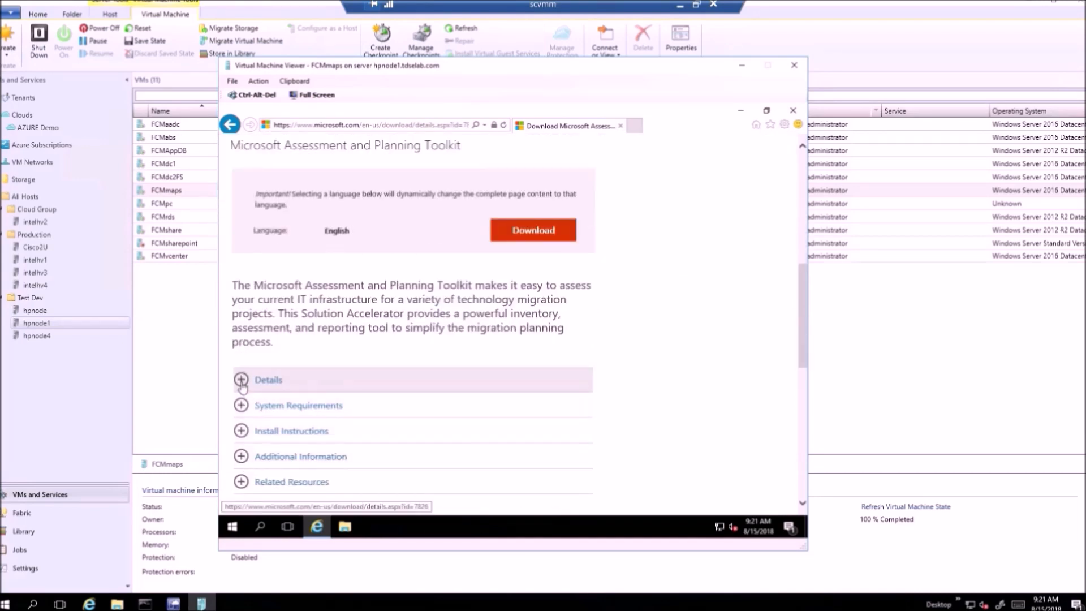
pyautogui.scroll(-1, 281, 406)
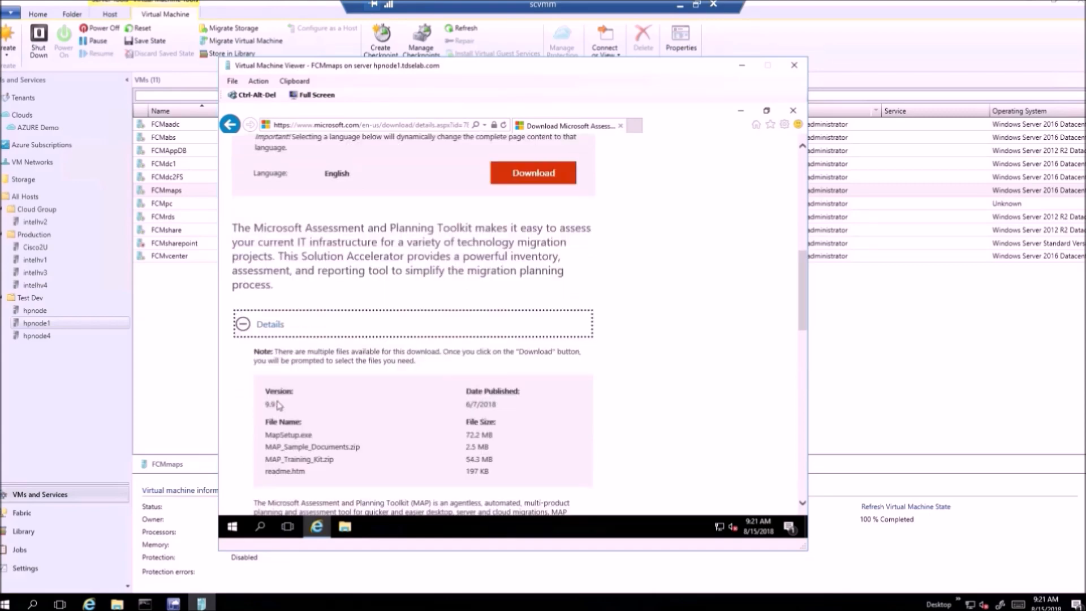
pyautogui.scroll(-1, 247, 362)
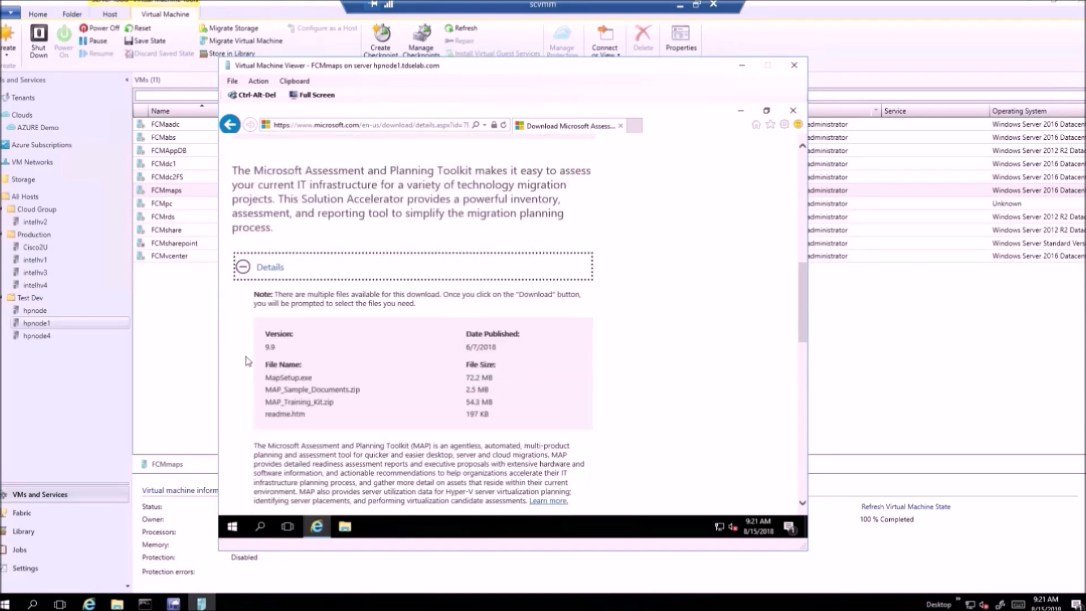
pyautogui.click(243, 270)
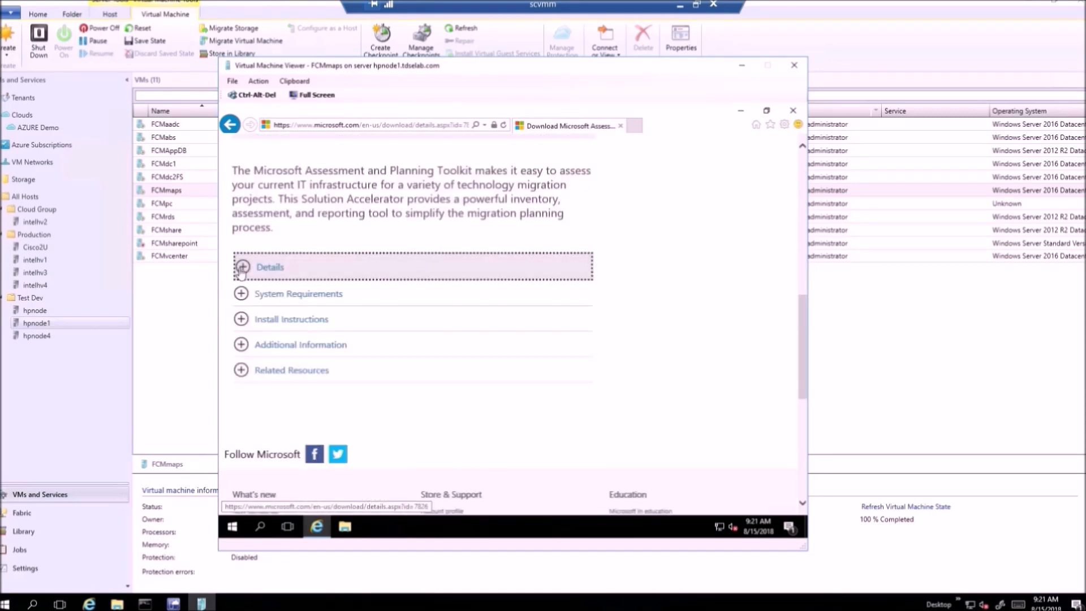
# Step: Expand System Requirements, read through them, and return up to the Download button
pyautogui.click(242, 293)
pyautogui.scroll(-2, 291, 361)
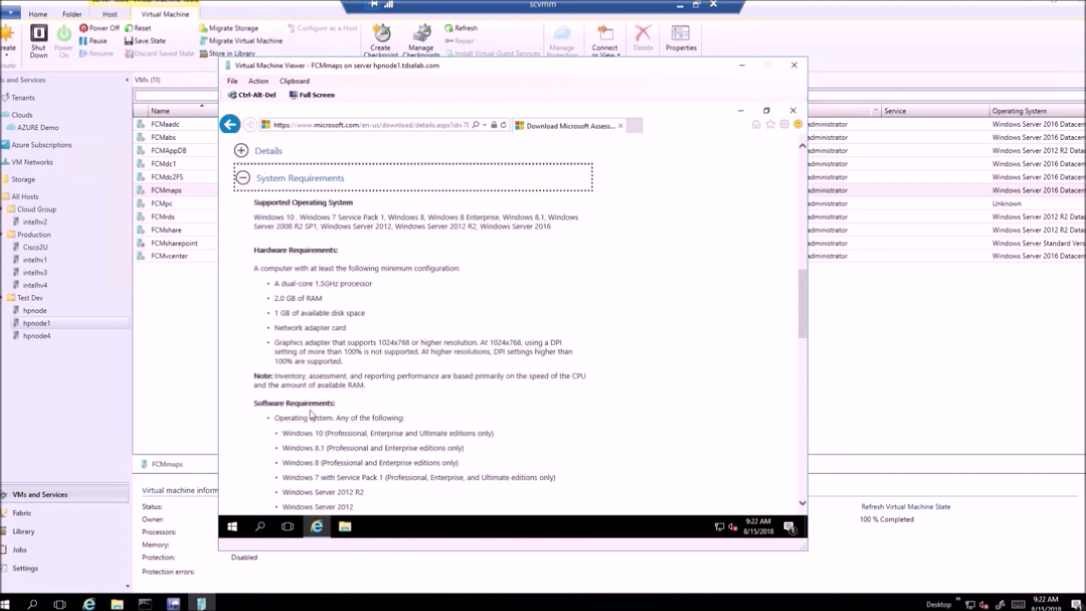
pyautogui.scroll(-1, 306, 389)
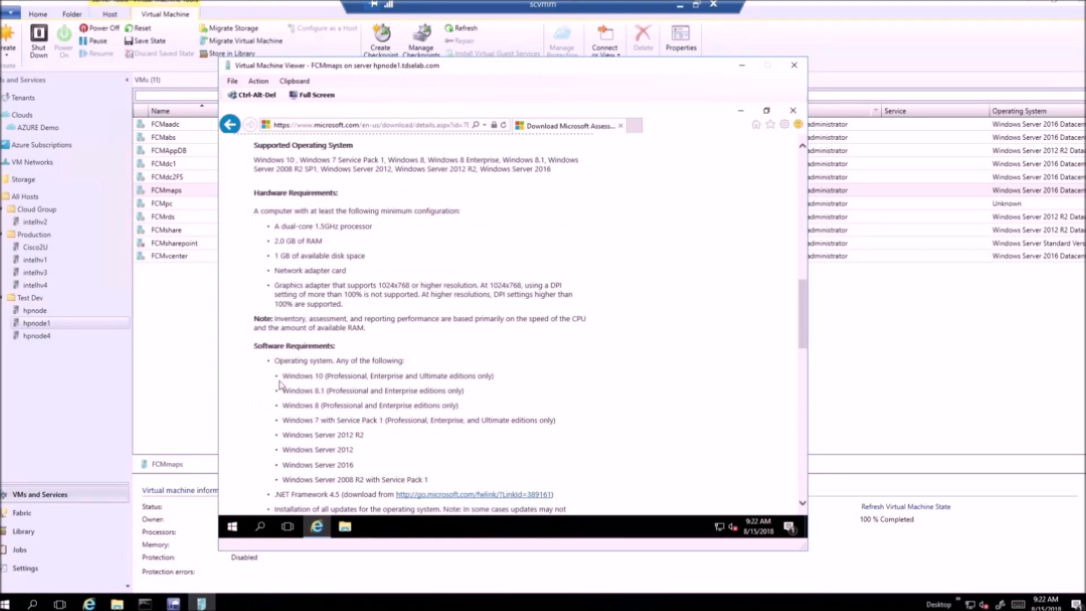
pyautogui.scroll(-1, 280, 384)
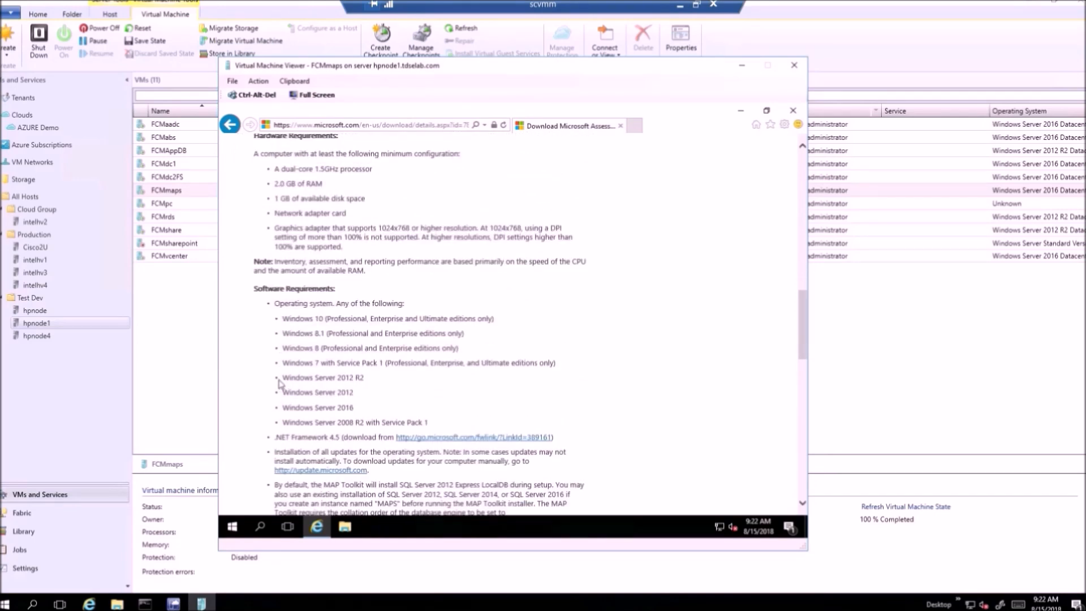
pyautogui.scroll(3, 280, 384)
pyautogui.scroll(5, 322, 318)
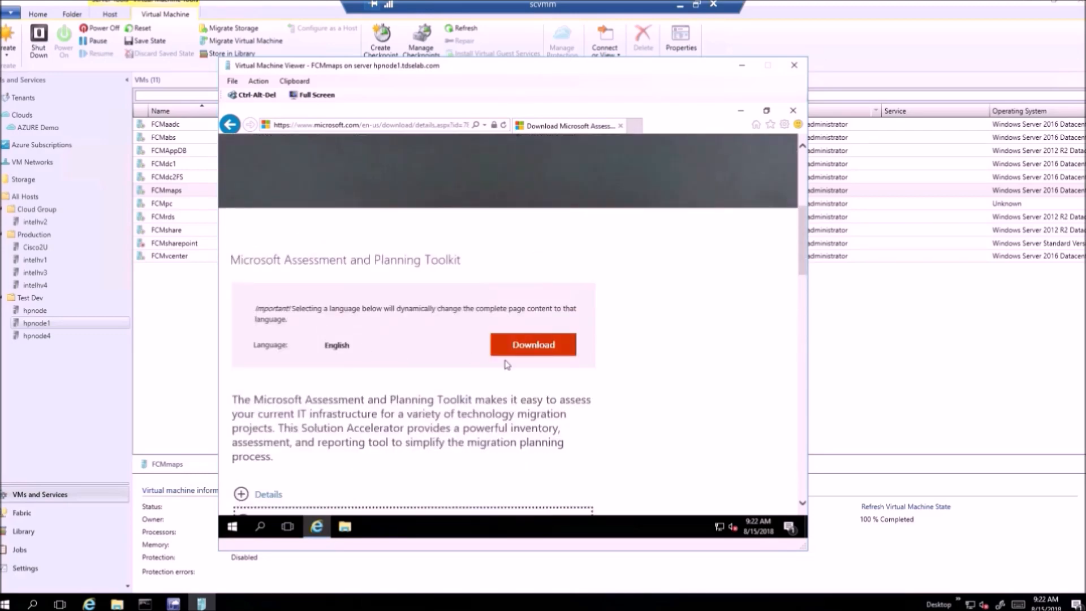
# Step: Download only MapSetup.exe (72.2 MB) and continue to the confirmation page
pyautogui.click(535, 351)
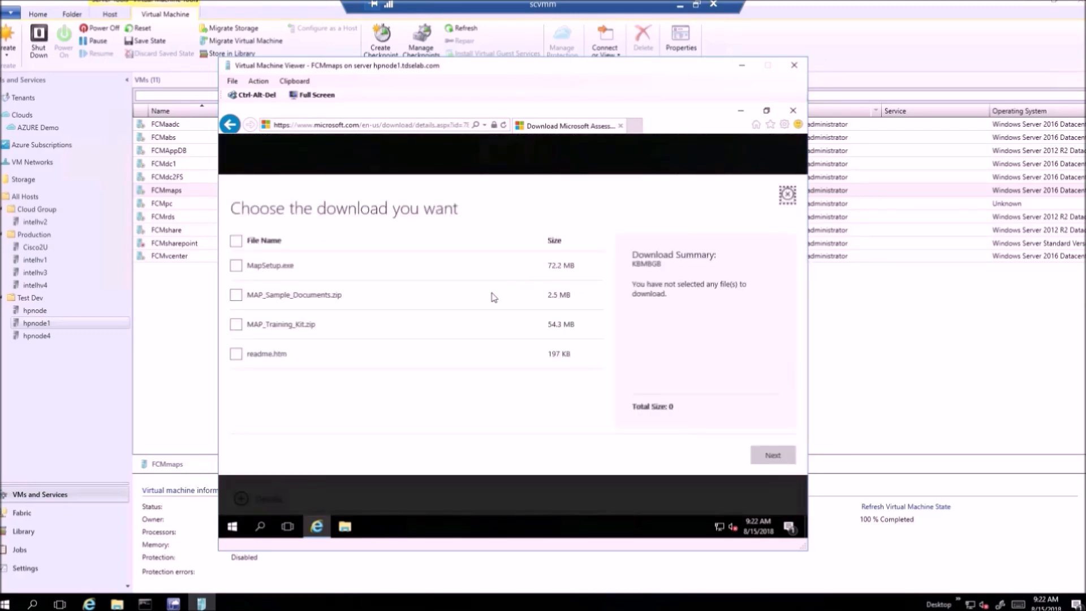
pyautogui.click(237, 266)
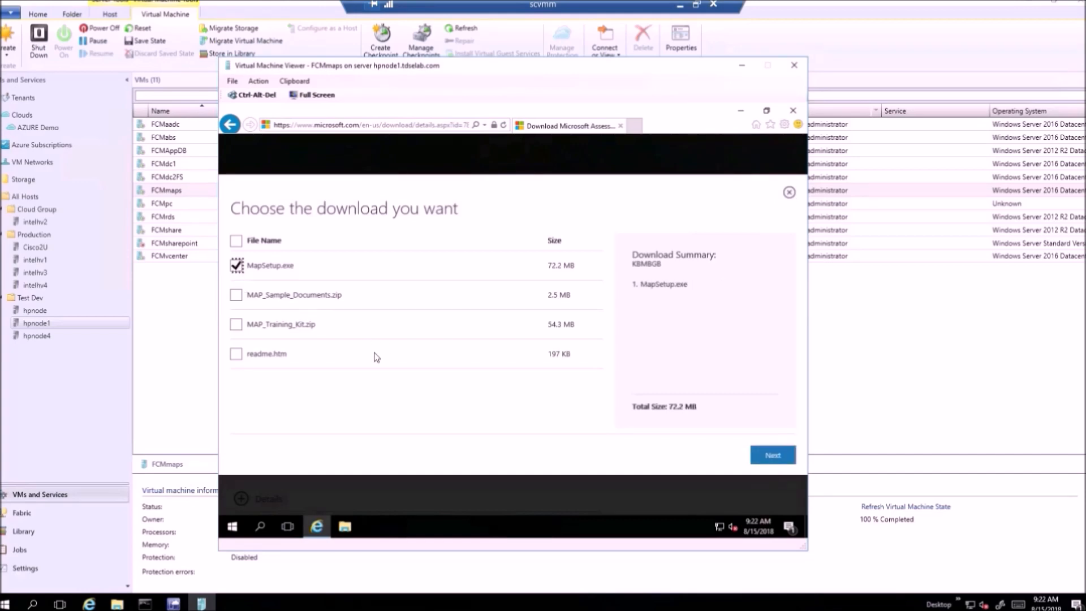
pyautogui.click(753, 453)
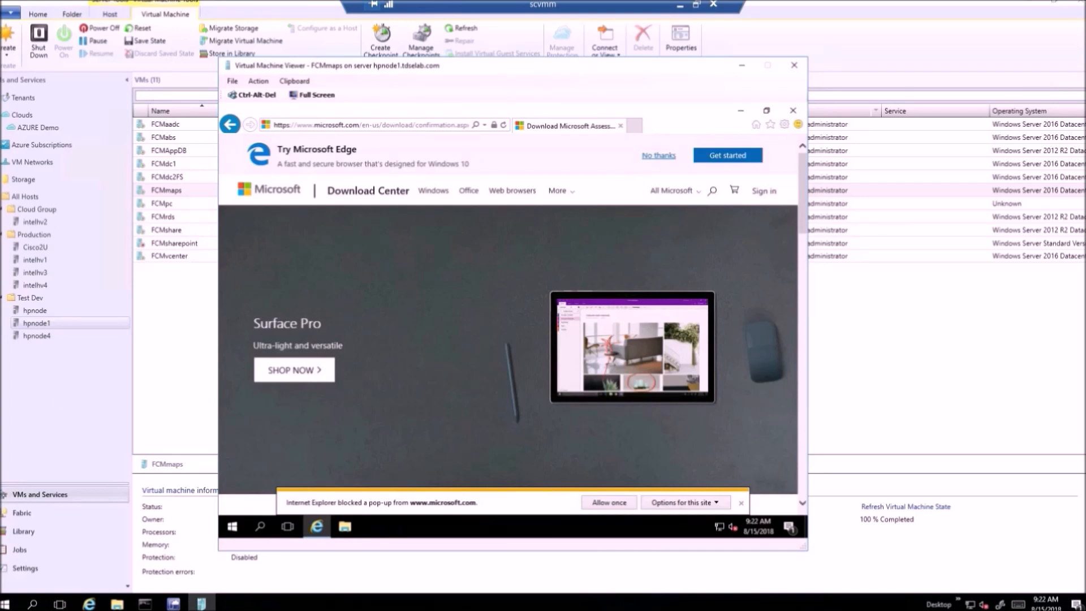
# Step: Save MapSetup.exe to the Desktop with Save as, then minimize the browser
pyautogui.click(681, 503)
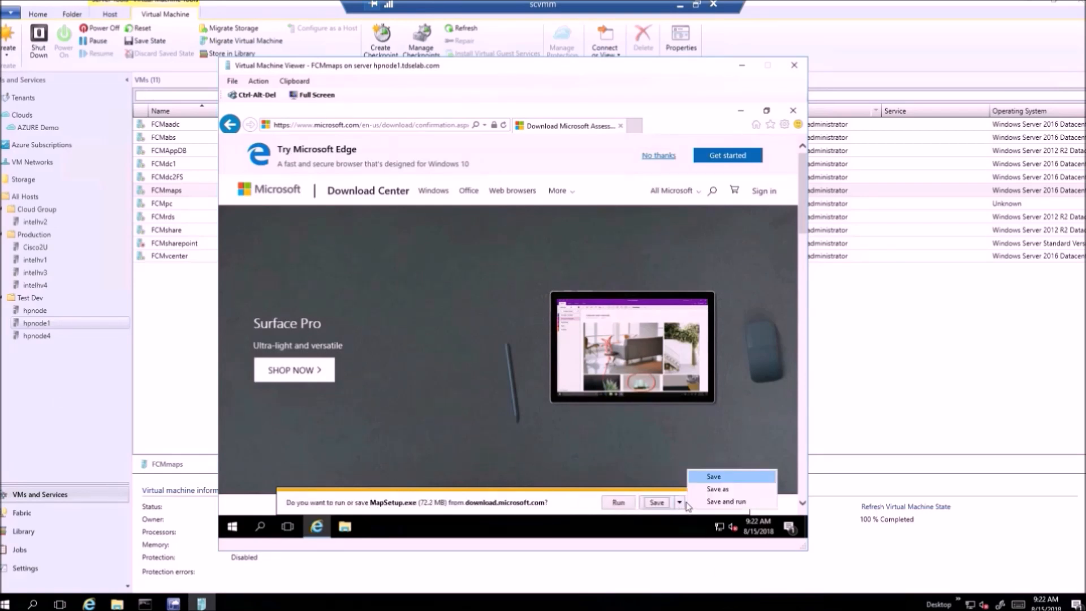
pyautogui.click(717, 489)
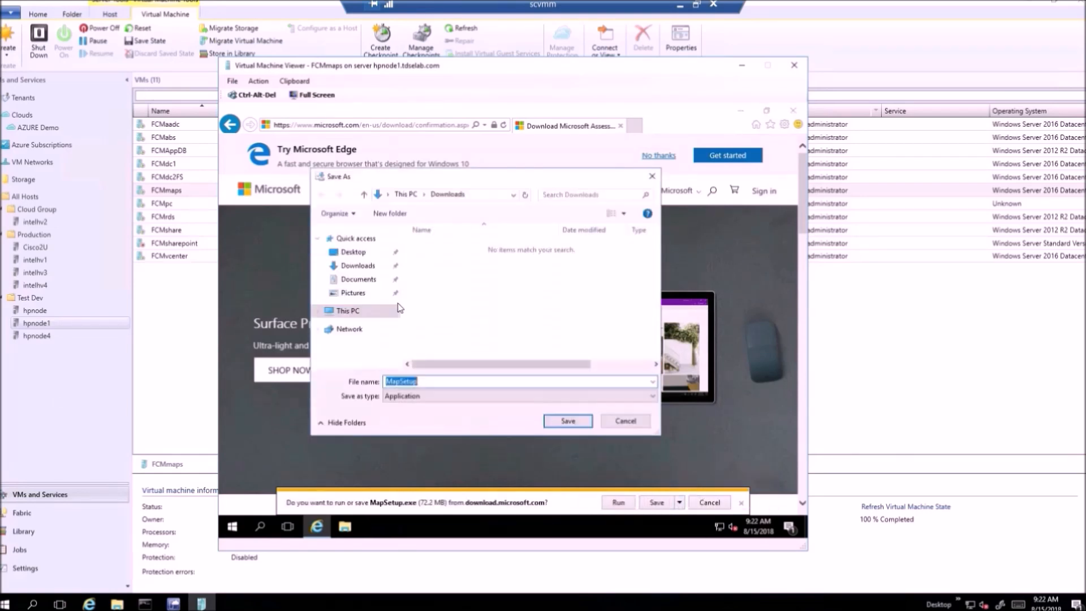
pyautogui.click(355, 252)
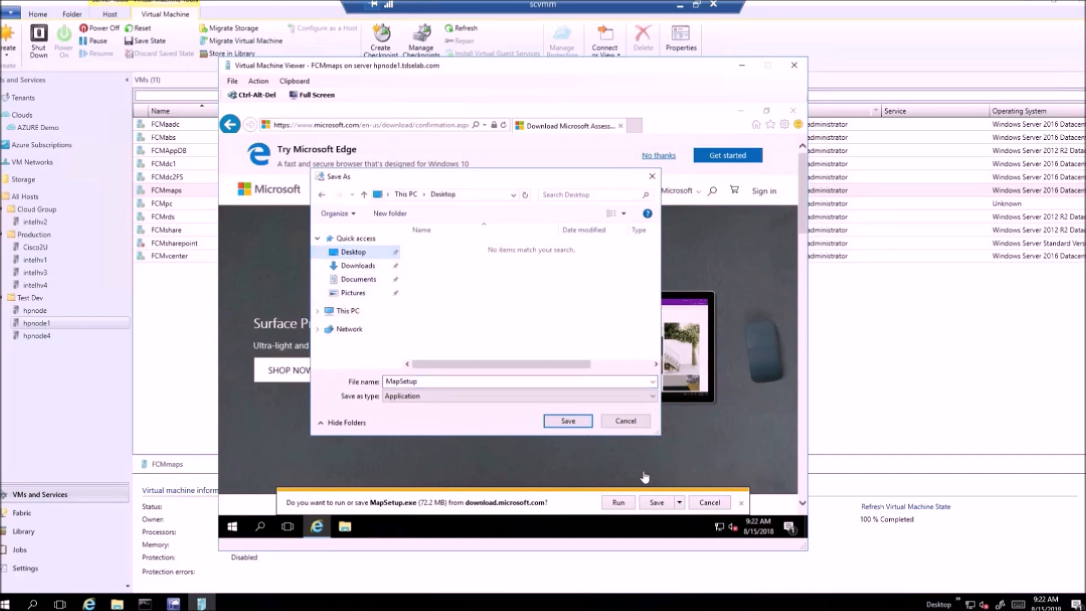
pyautogui.click(568, 421)
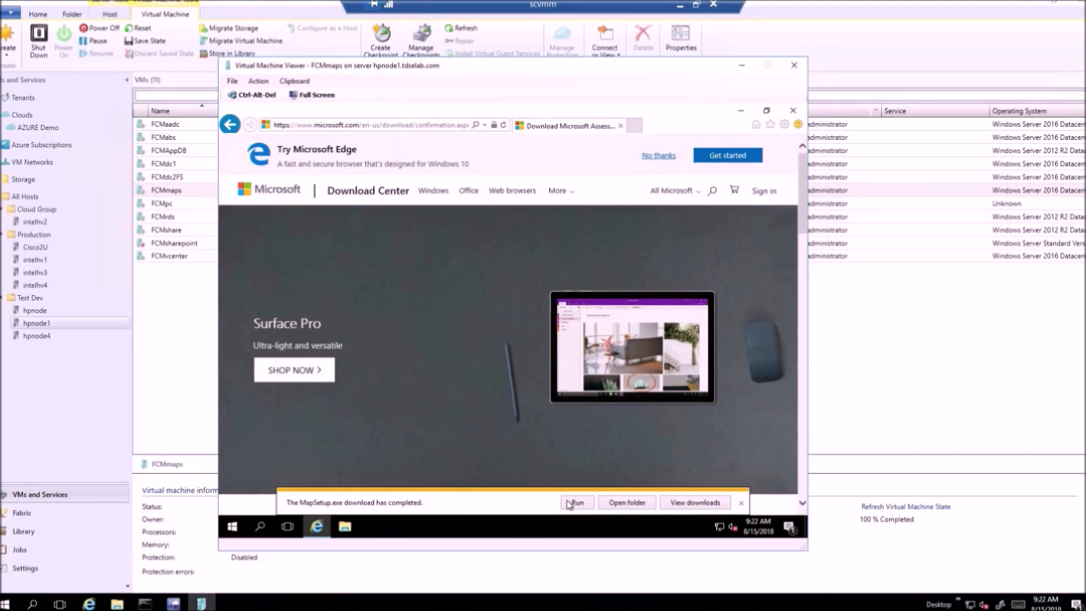
pyautogui.click(740, 113)
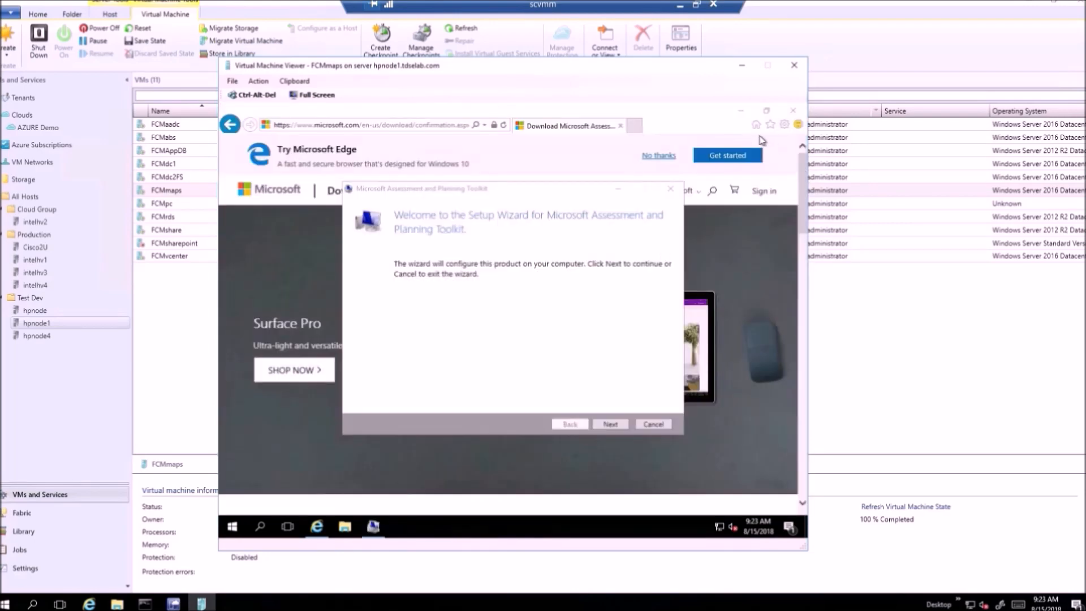
# Step: Accept the MAP Toolkit license, keep the default install folder, and start the installation
pyautogui.click(741, 114)
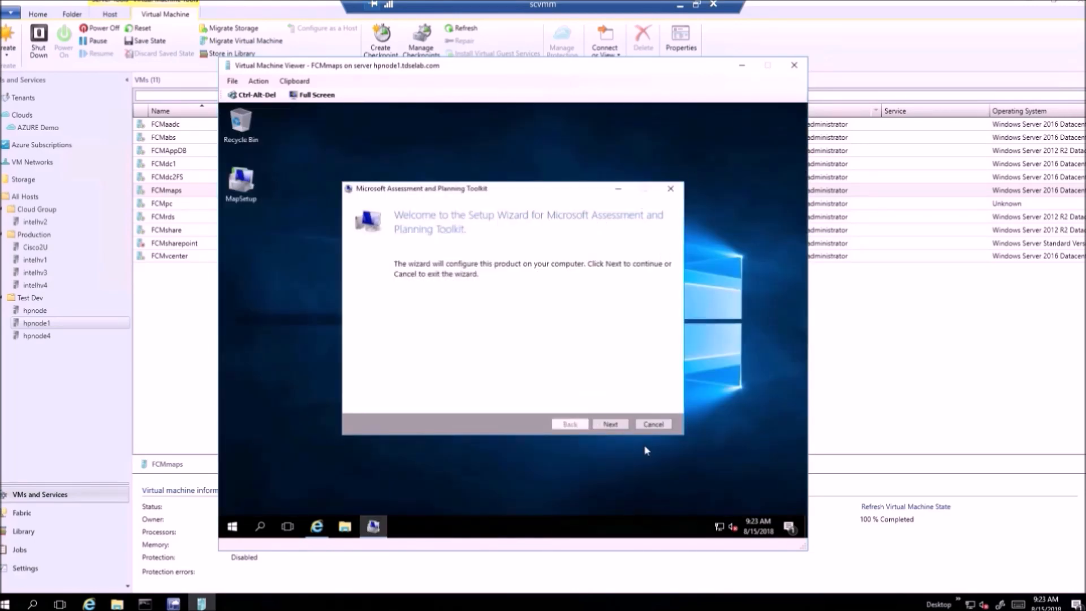
pyautogui.click(610, 425)
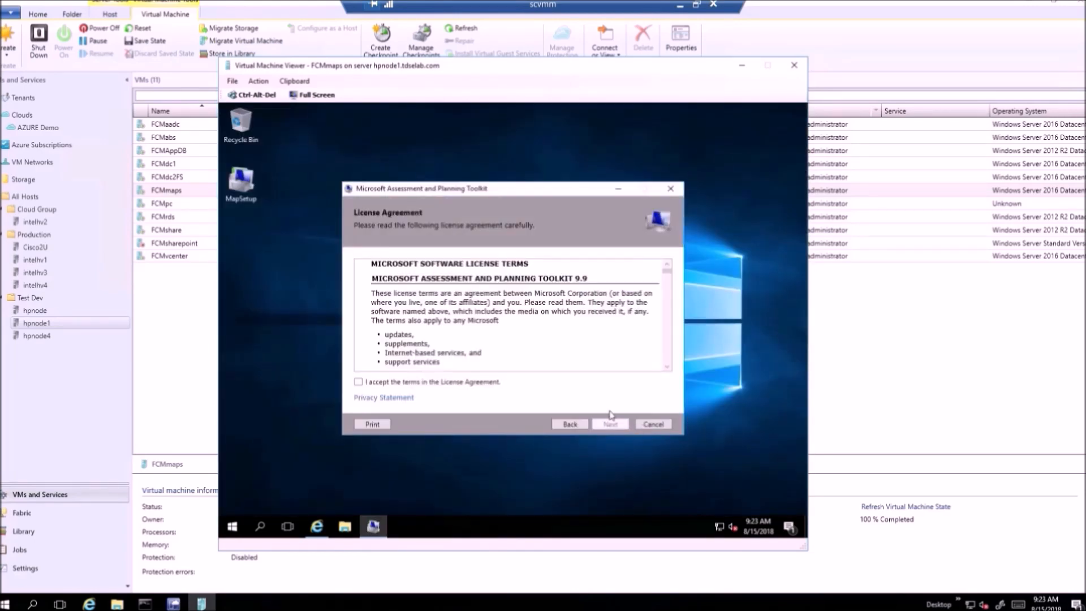
pyautogui.click(410, 385)
pyautogui.click(602, 423)
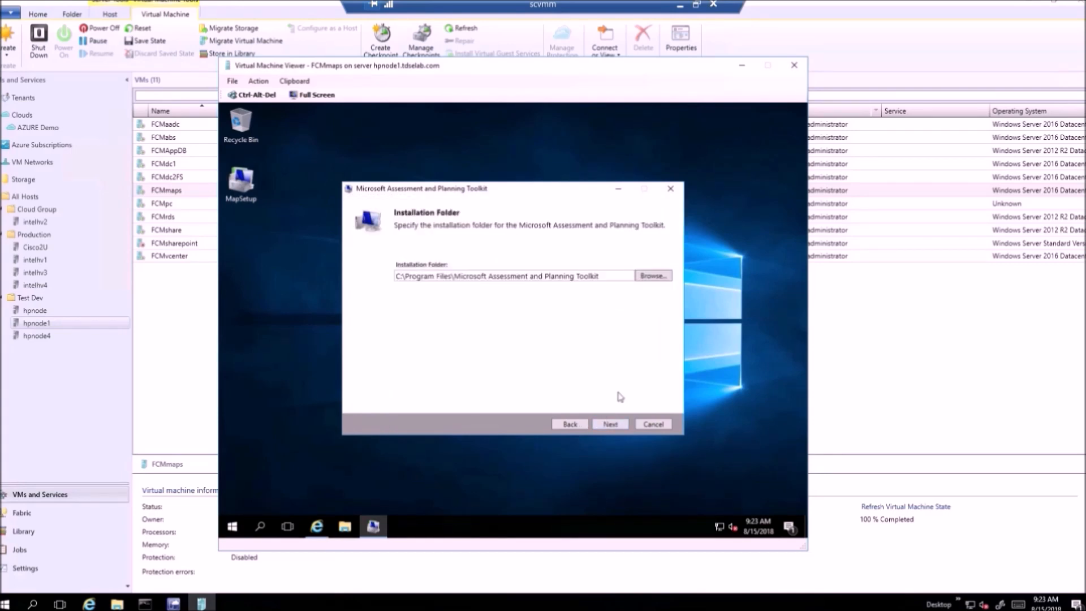
pyautogui.click(611, 426)
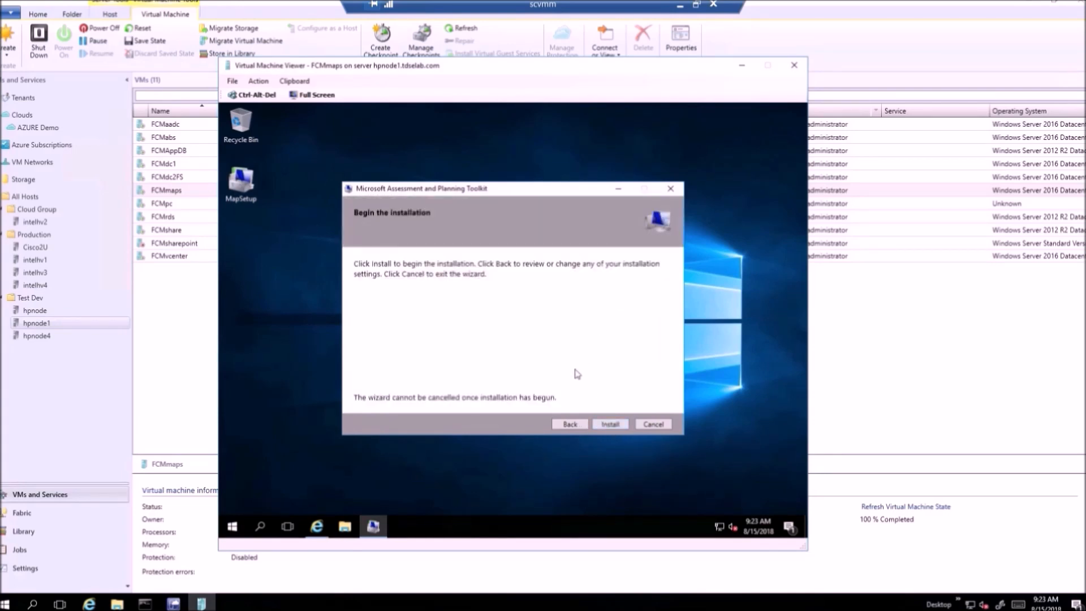
pyautogui.click(608, 426)
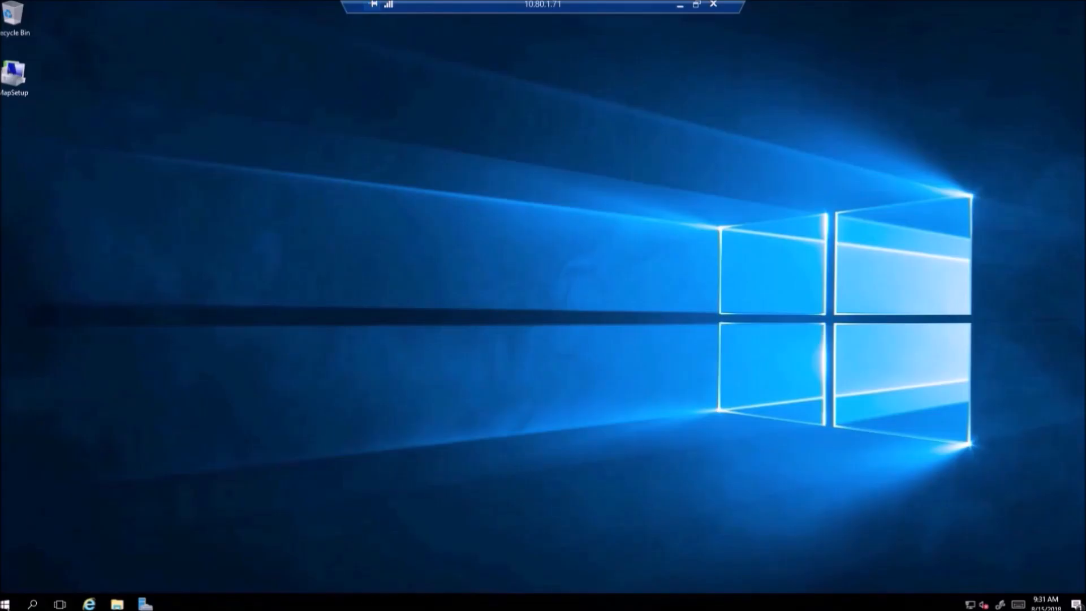
# Step: Launch Microsoft Assessment and Planning Toolkit from Start's Recently added list
pyautogui.click(5, 603)
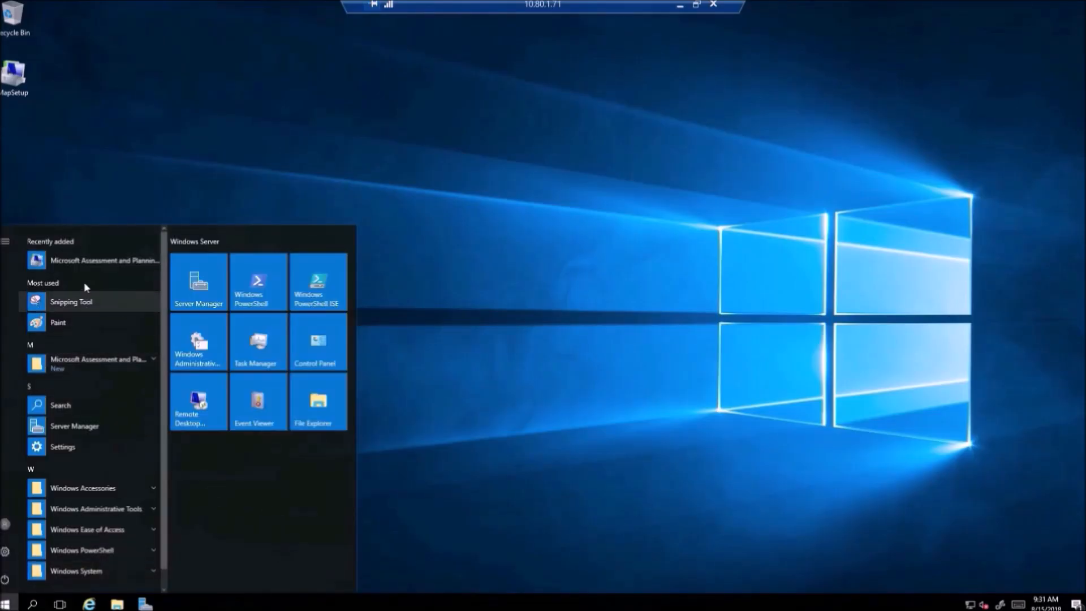
pyautogui.click(88, 260)
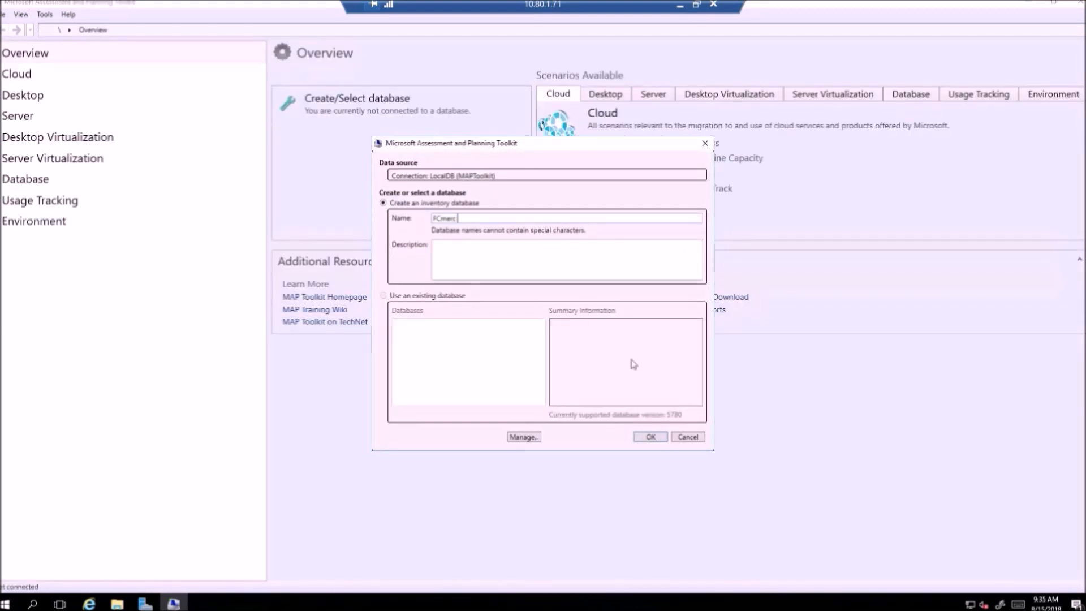
# Step: Create the FCmerc database and switch to the Cloud scenarios page
pyautogui.click(649, 437)
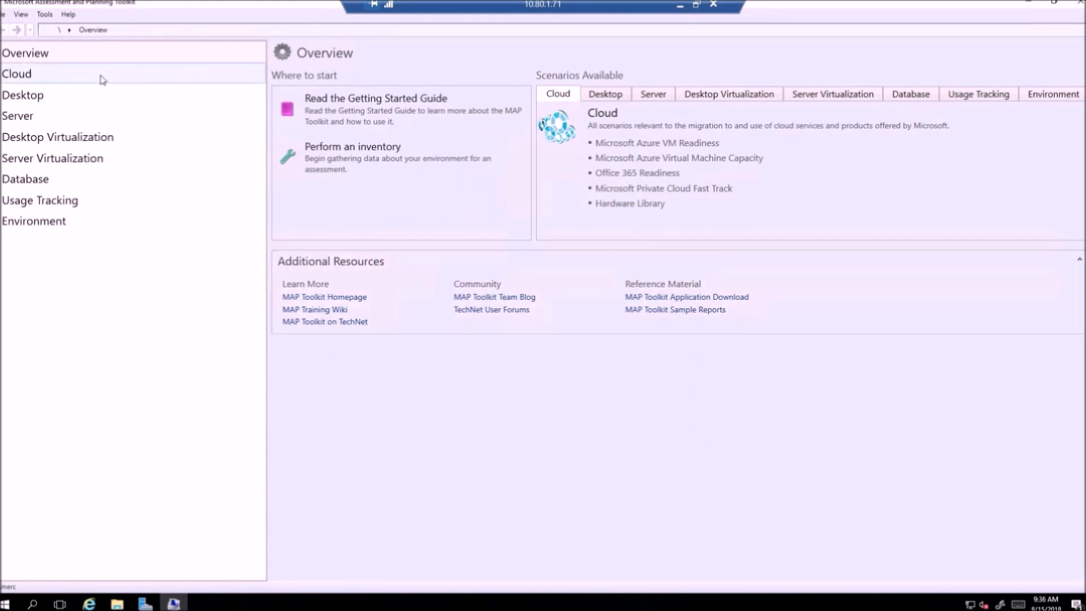
pyautogui.click(102, 80)
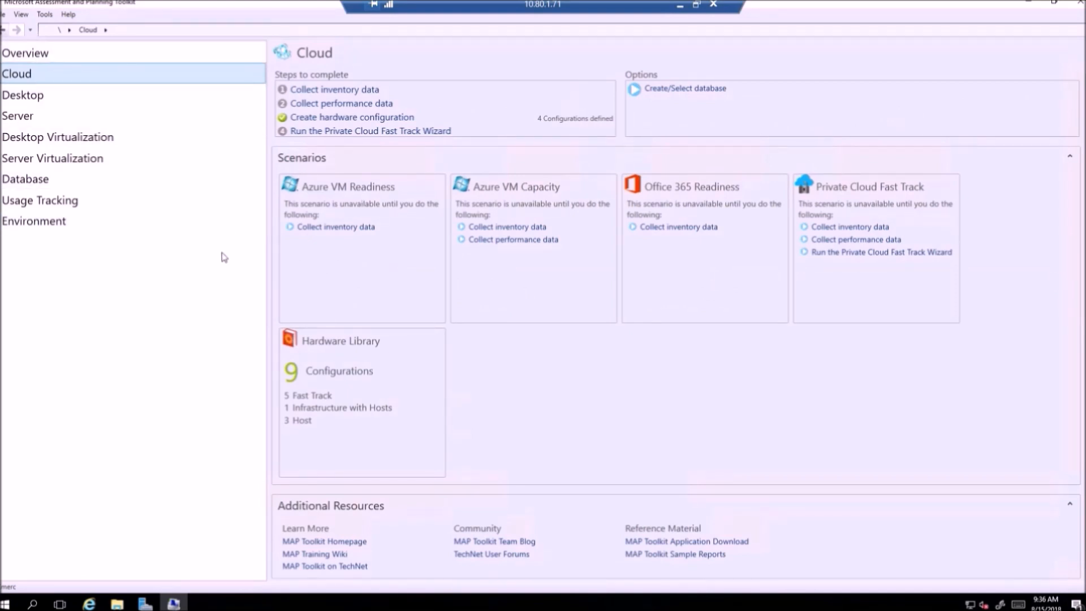
# Step: Start collecting inventory data with the Windows computers scenario selected
pyautogui.click(341, 92)
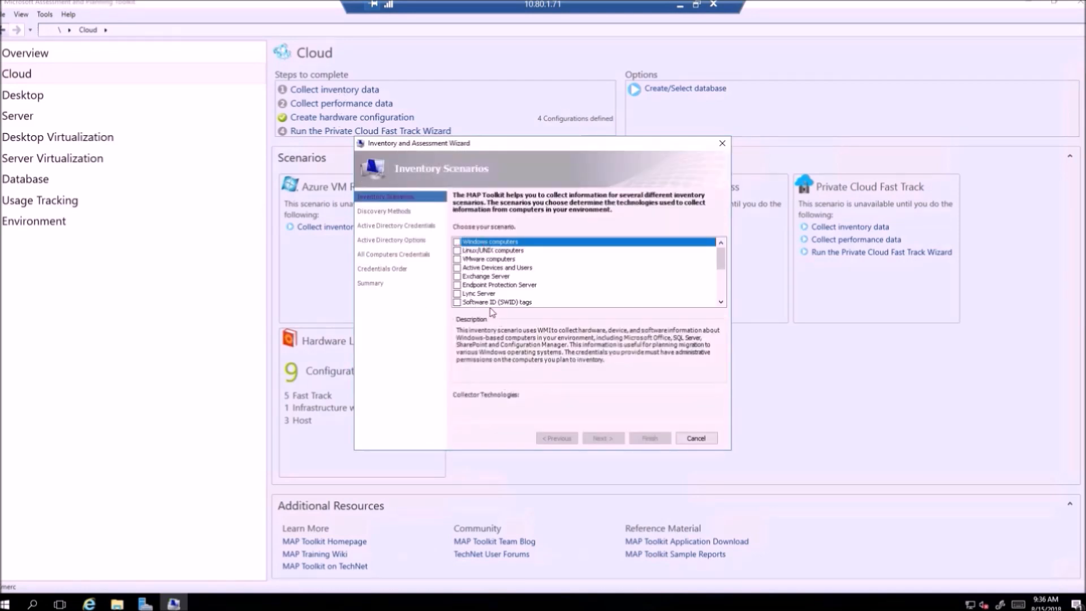
pyautogui.moveTo(721, 260)
pyautogui.mouseDown()
pyautogui.moveTo(726, 300)
pyautogui.moveTo(724, 258)
pyautogui.mouseUp()
pyautogui.click(458, 242)
pyautogui.click(603, 439)
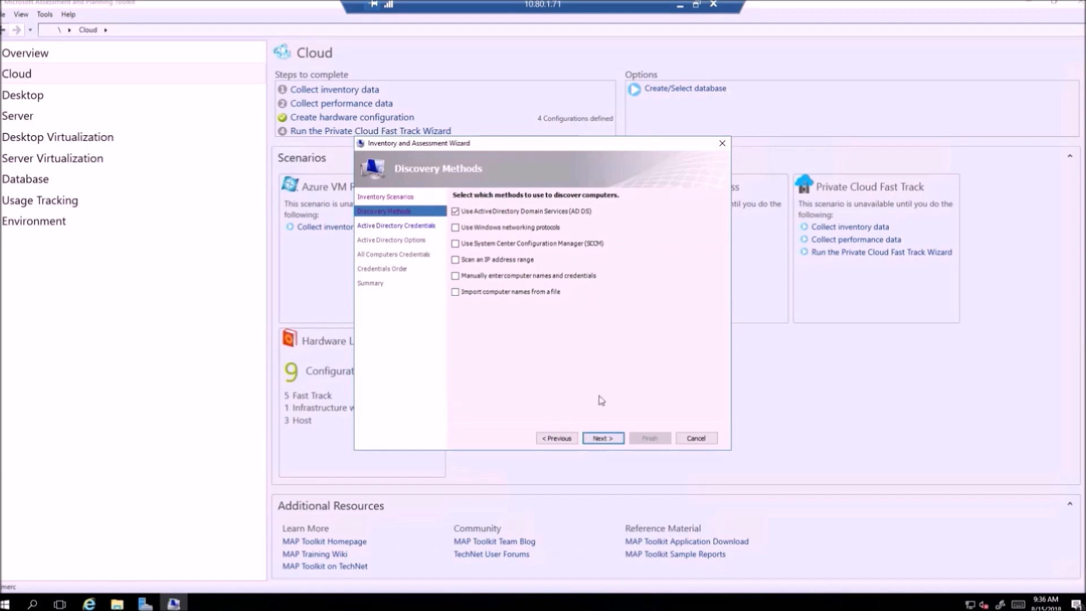
# Step: Use Active Directory discovery with domain fcmerc.com, the fcmerc administrator account and its password
pyautogui.click(603, 439)
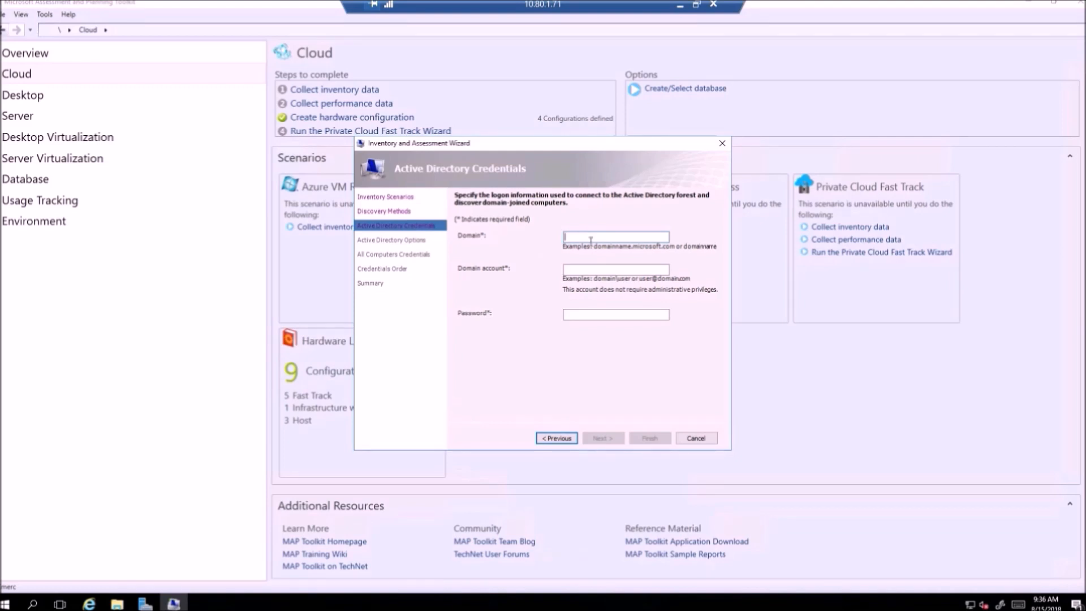
pyautogui.write('fcmerc.com')
pyautogui.press('Tab')
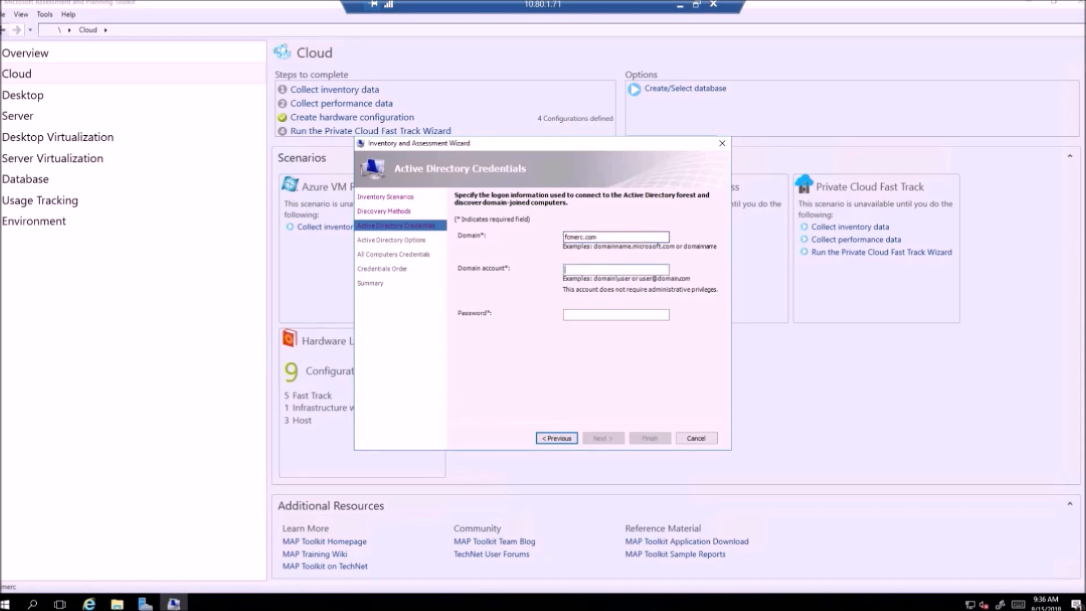
pyautogui.write('fcmerc\\administrator')
pyautogui.press('Tab')
pyautogui.write('*')
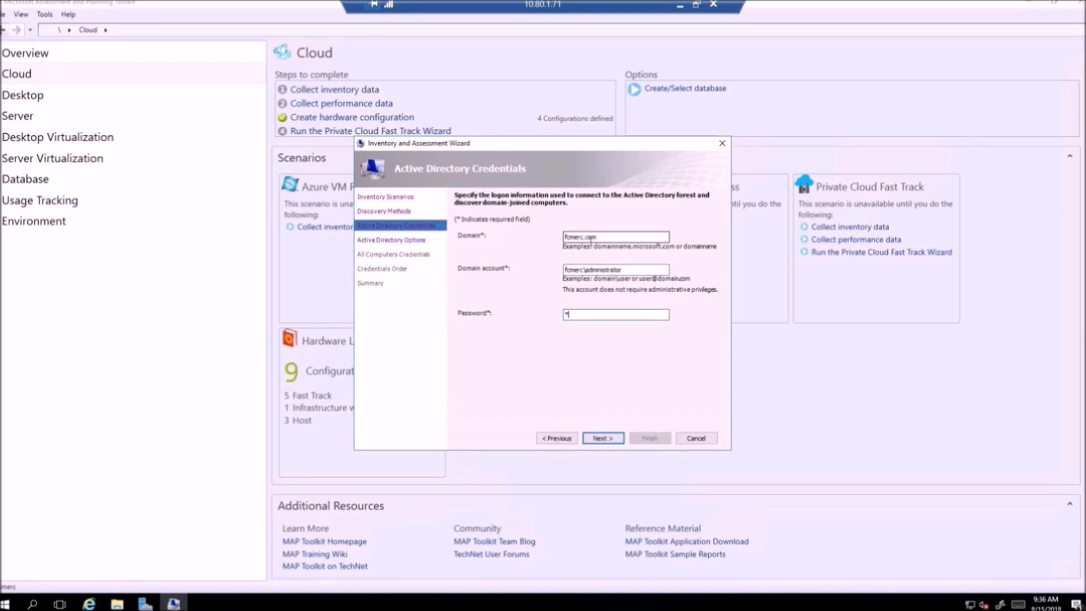
pyautogui.write('********')
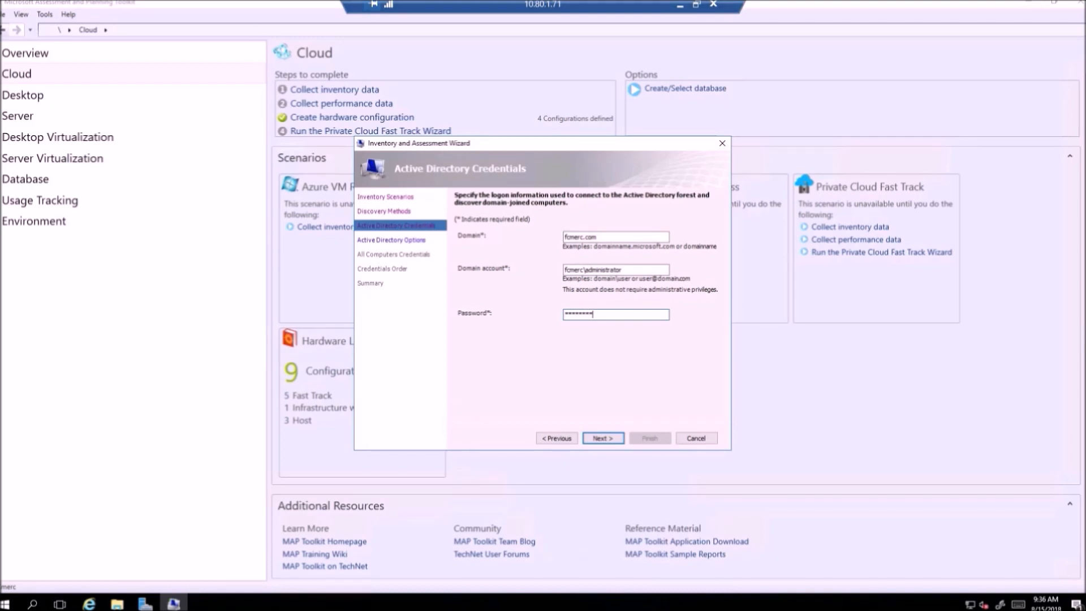
pyautogui.click(603, 438)
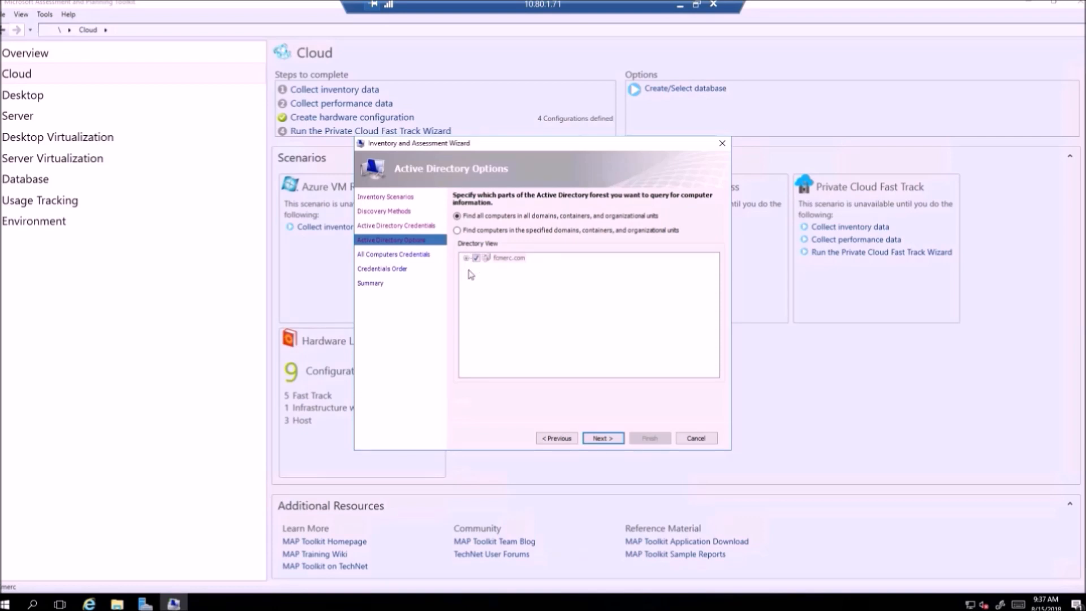
# Step: Restrict the computer search to the whole fcmerc.com domain in Directory View and continue
pyautogui.click(457, 231)
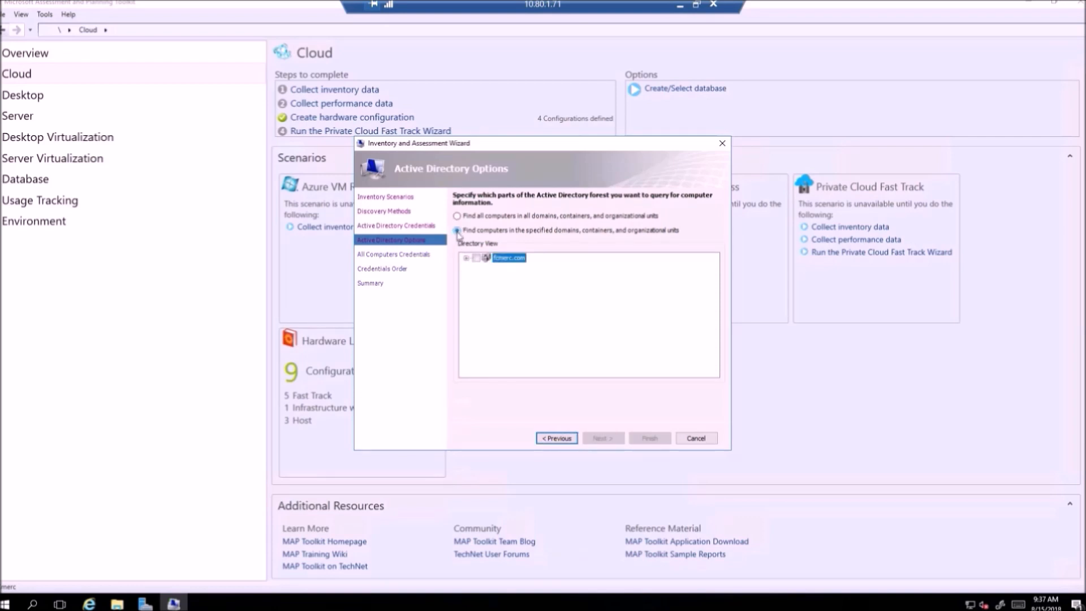
pyautogui.click(467, 259)
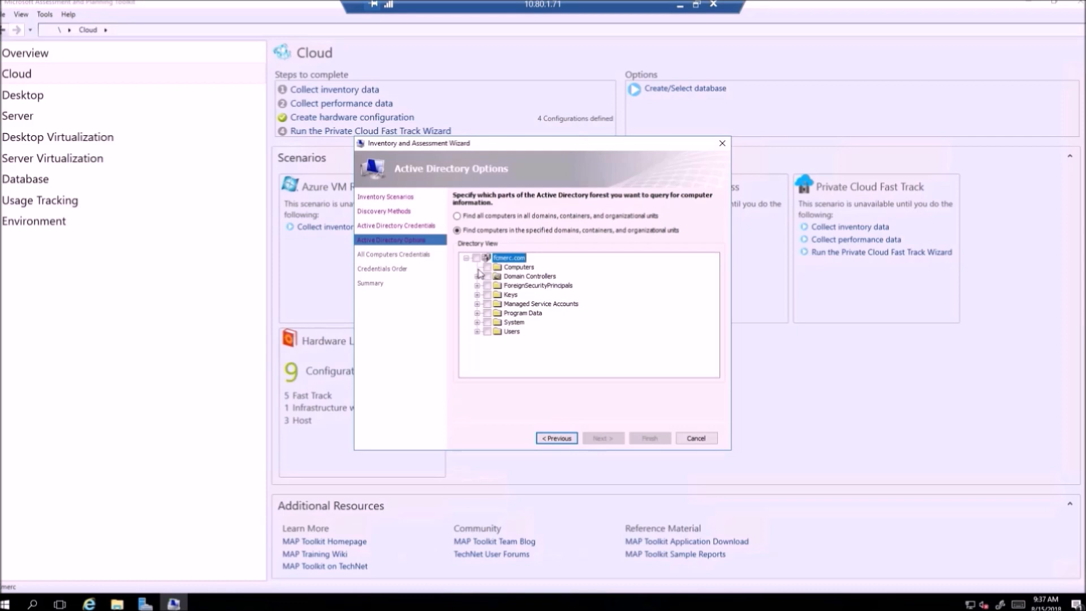
pyautogui.click(487, 268)
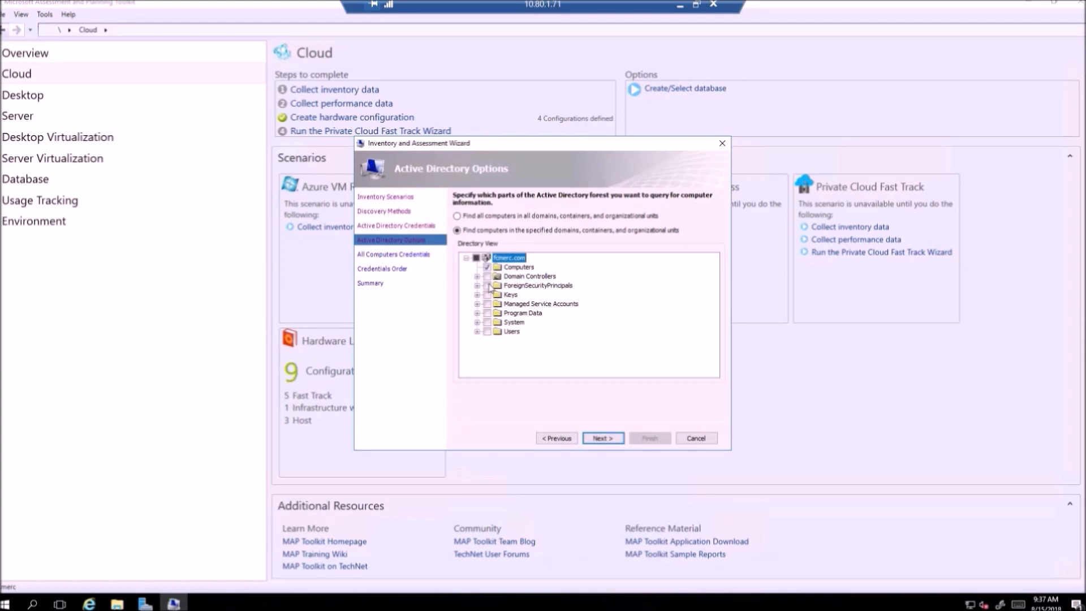
pyautogui.click(457, 216)
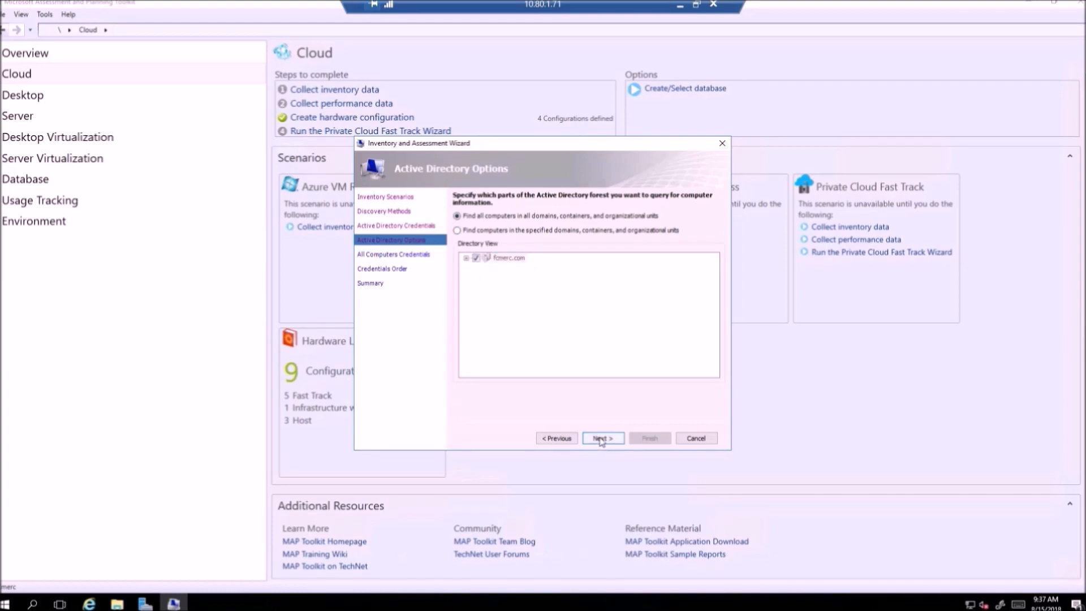
pyautogui.click(457, 231)
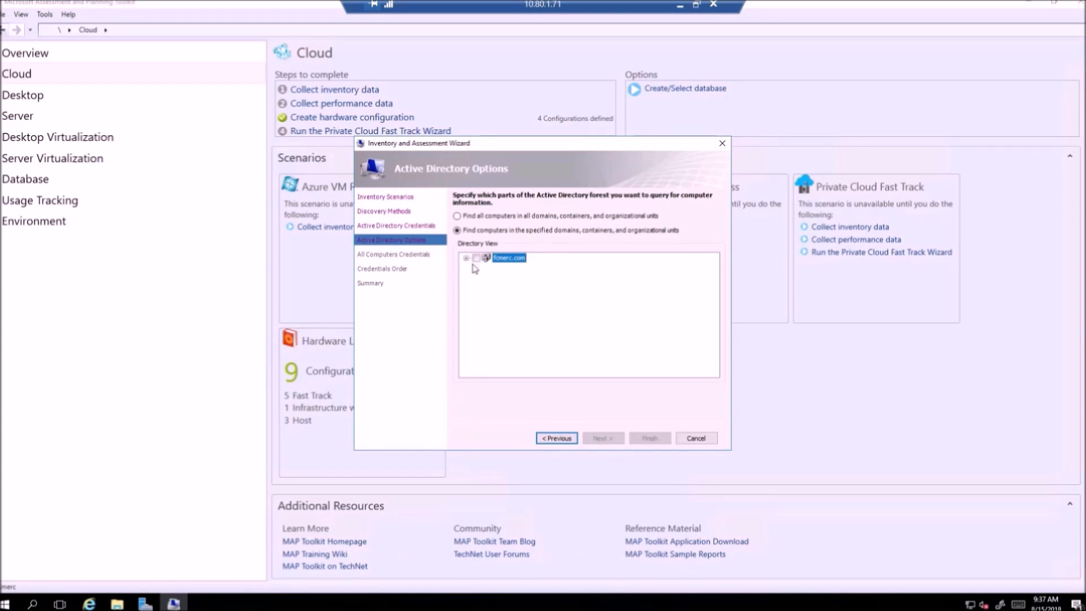
pyautogui.click(476, 258)
pyautogui.click(596, 437)
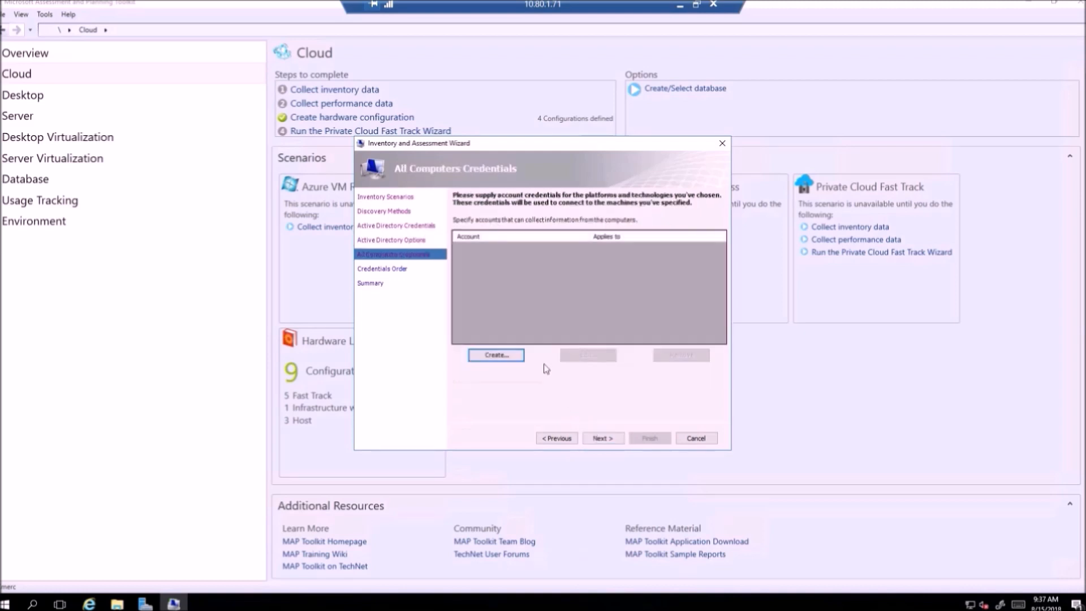
# Step: Create a new WMI account for the fcmerc domain administrator, entering and confirming its password
pyautogui.click(493, 355)
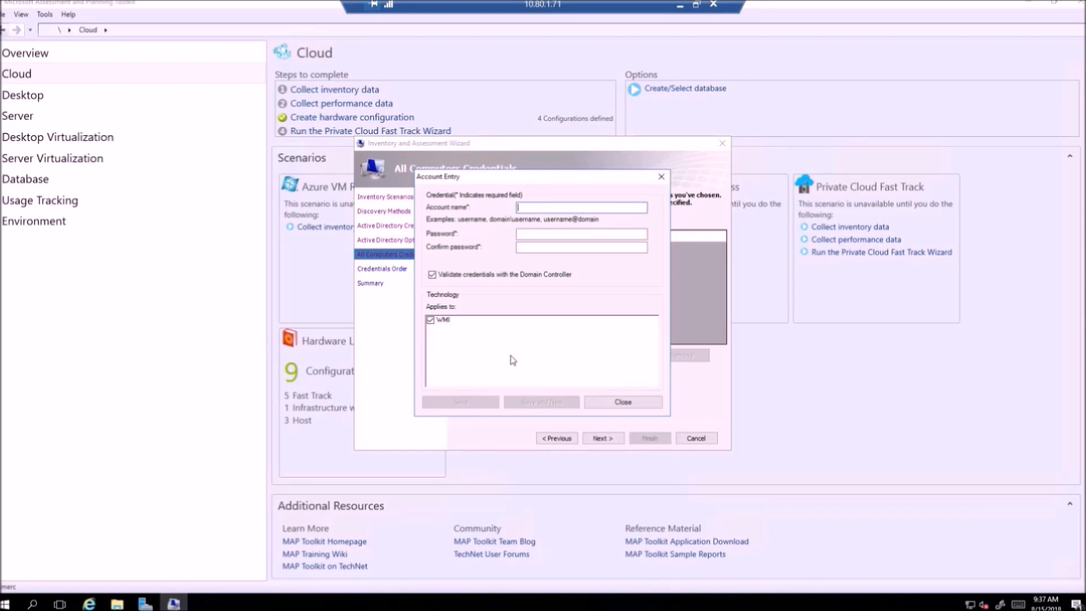
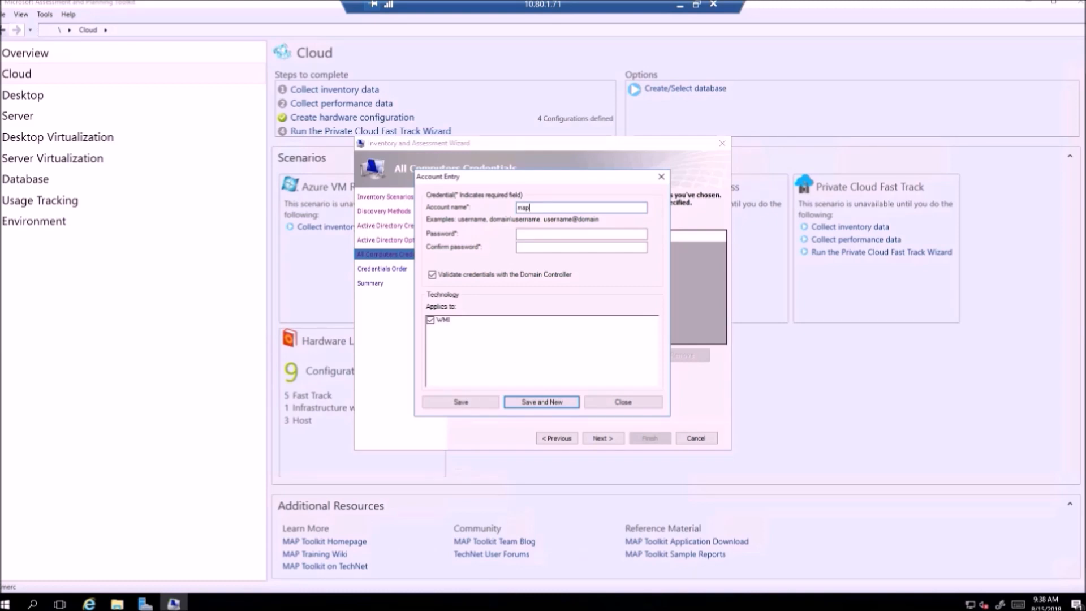
pyautogui.press('BackSpace')
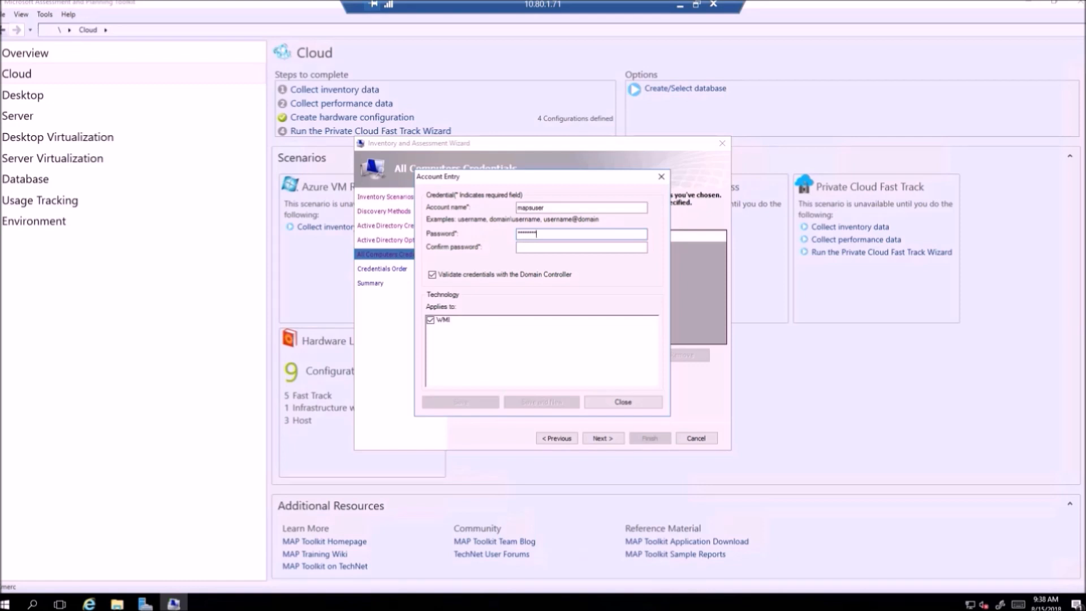
pyautogui.doubleClick(596, 232)
pyautogui.press('BackSpace')
pyautogui.press('Tab')
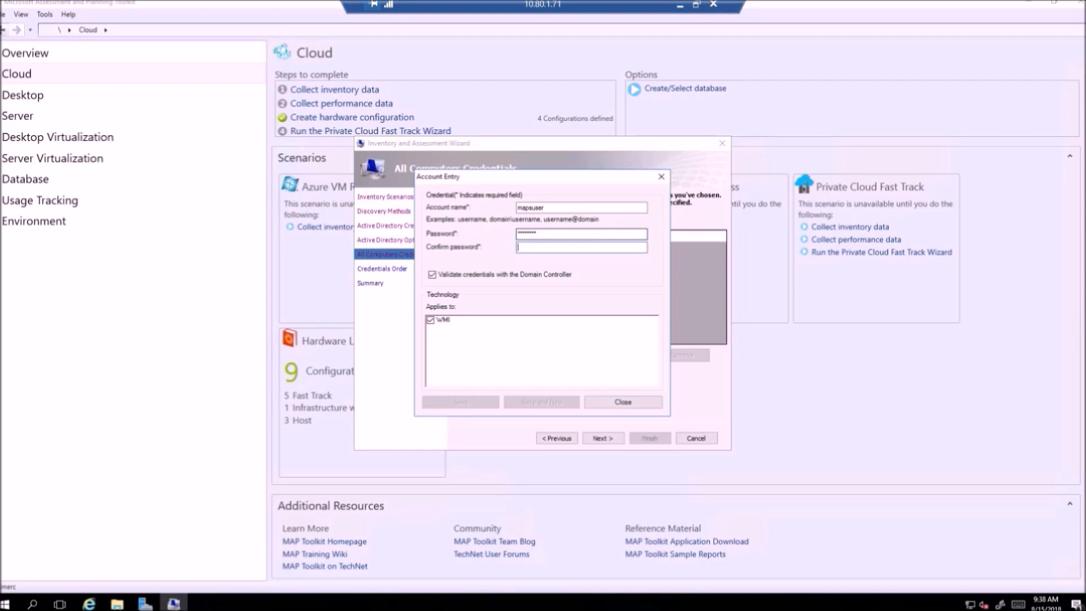
pyautogui.write('********')
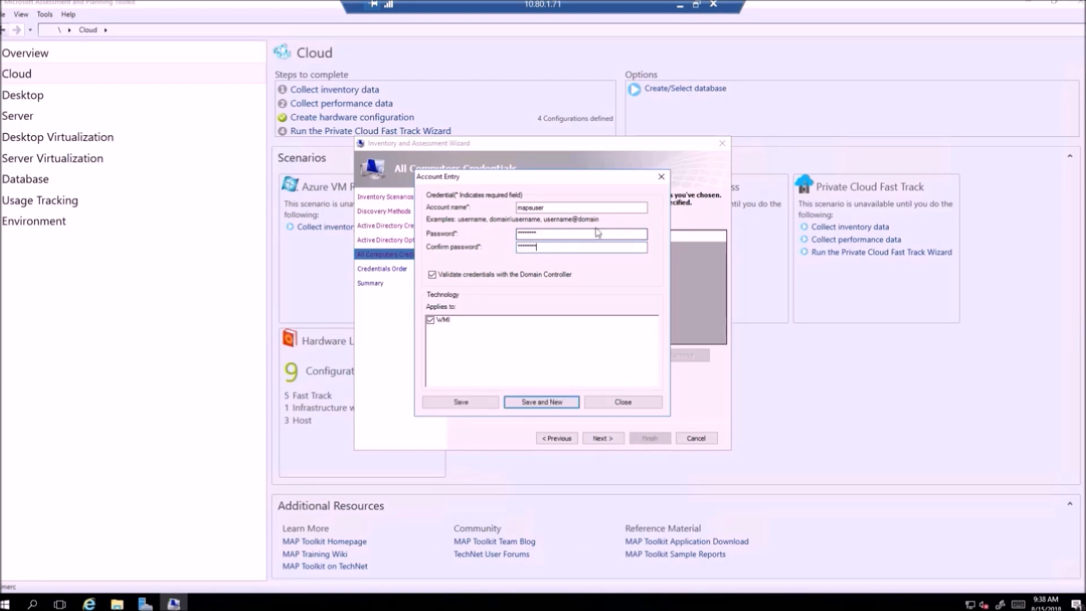
pyautogui.doubleClick(563, 207)
pyautogui.write('fcmerc\\')
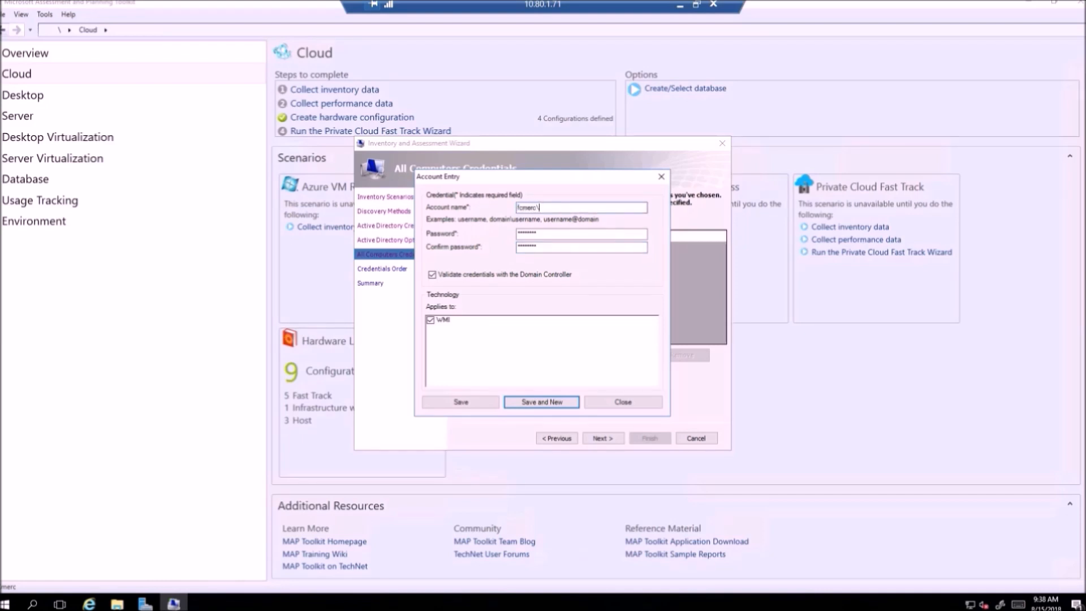
pyautogui.write('administrator')
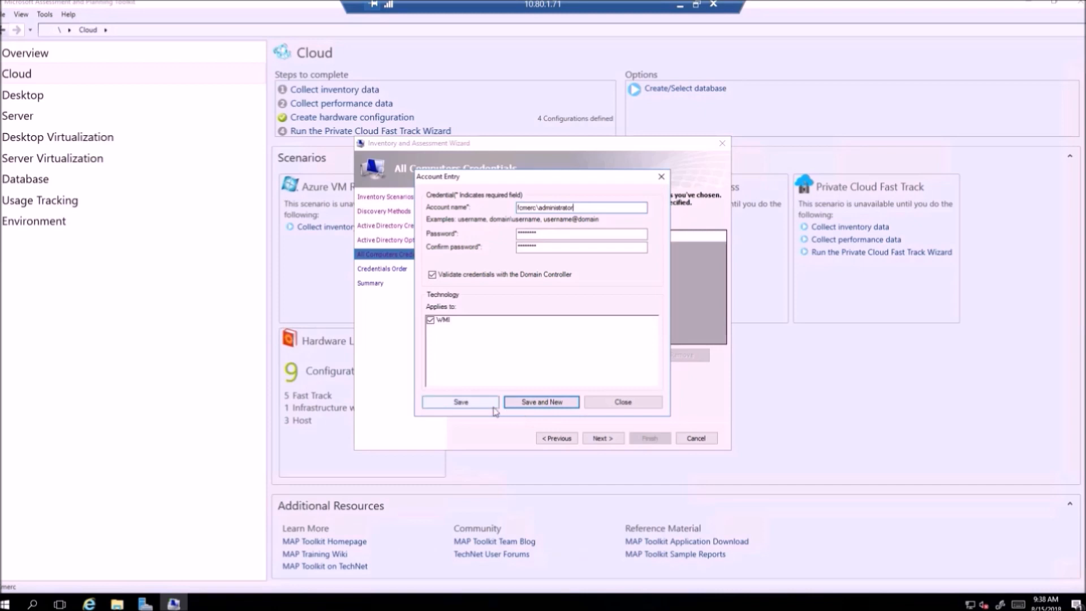
# Step: Save the administrator credential and advance the wizard to its Summary page
pyautogui.click(462, 403)
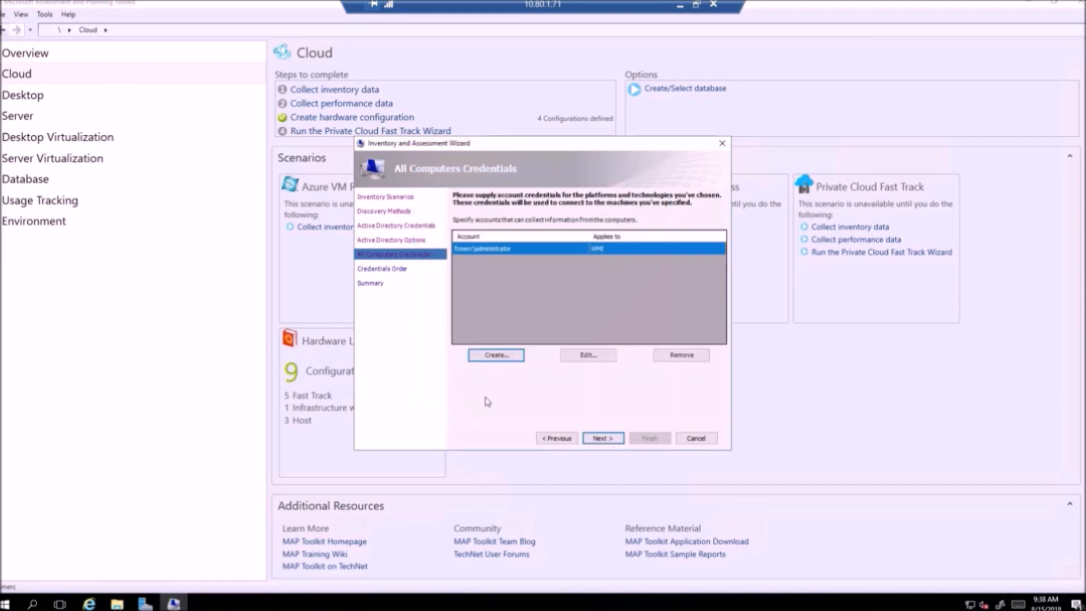
pyautogui.click(603, 439)
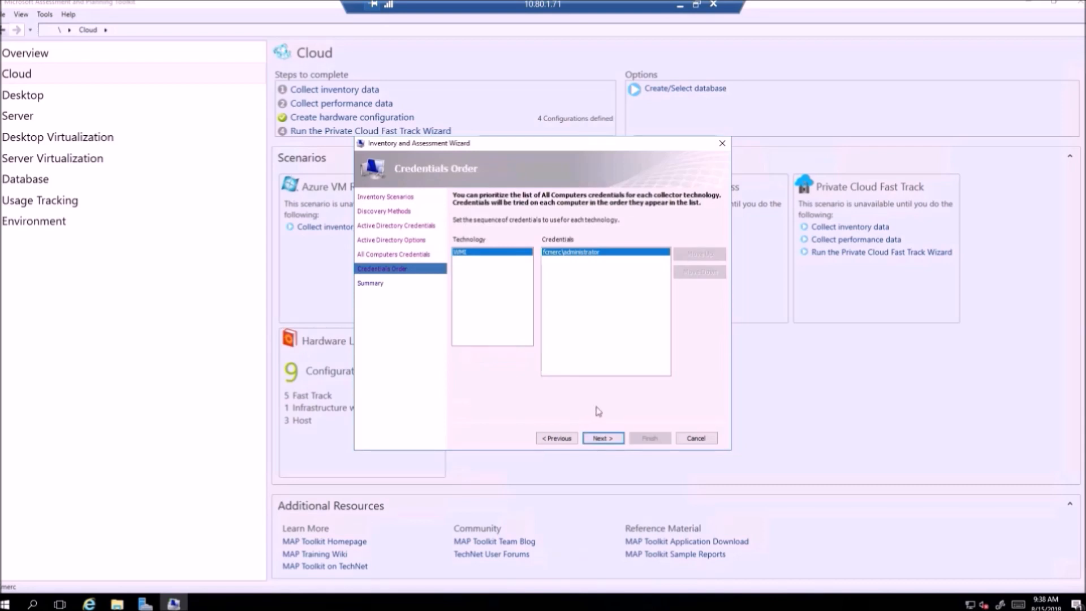
pyautogui.click(601, 439)
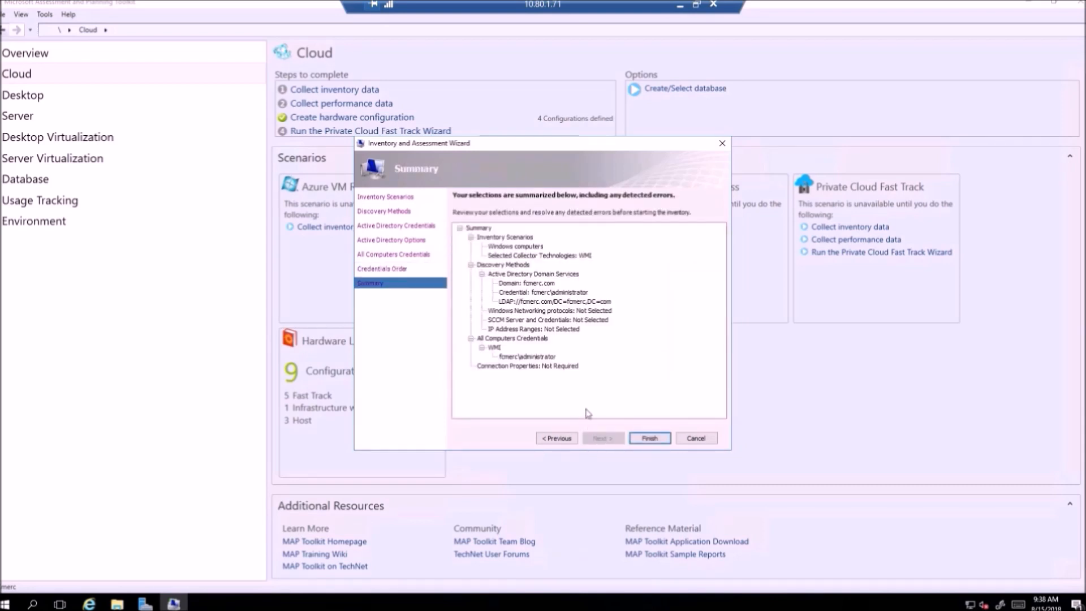
# Step: Run the inventory collection, review its details, and close the results showing 13 machines at 77% success
pyautogui.click(649, 438)
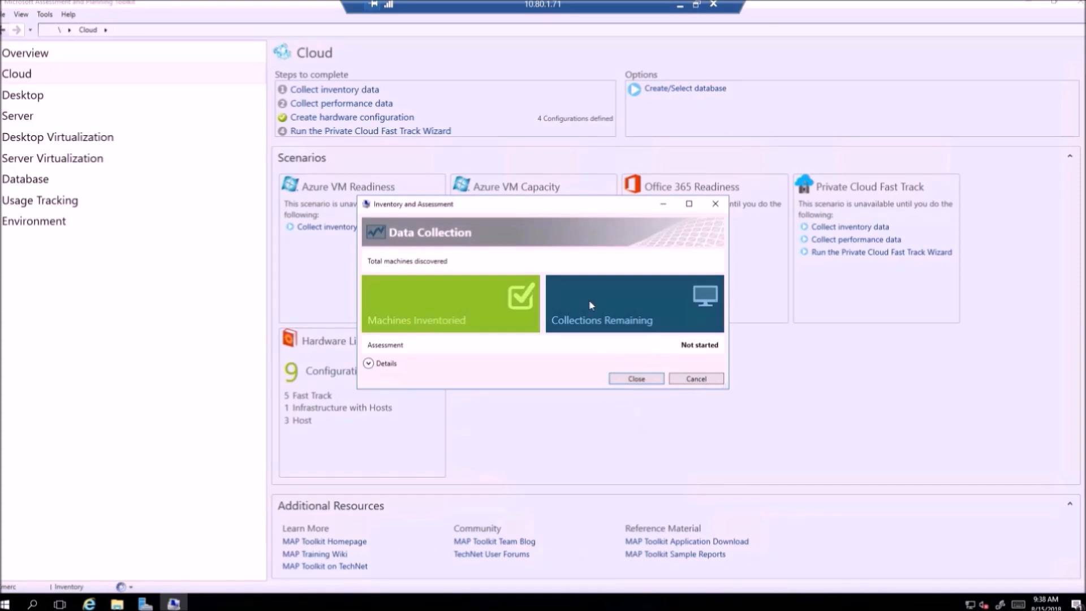
pyautogui.moveTo(542, 214); pyautogui.dragTo(528, 132)
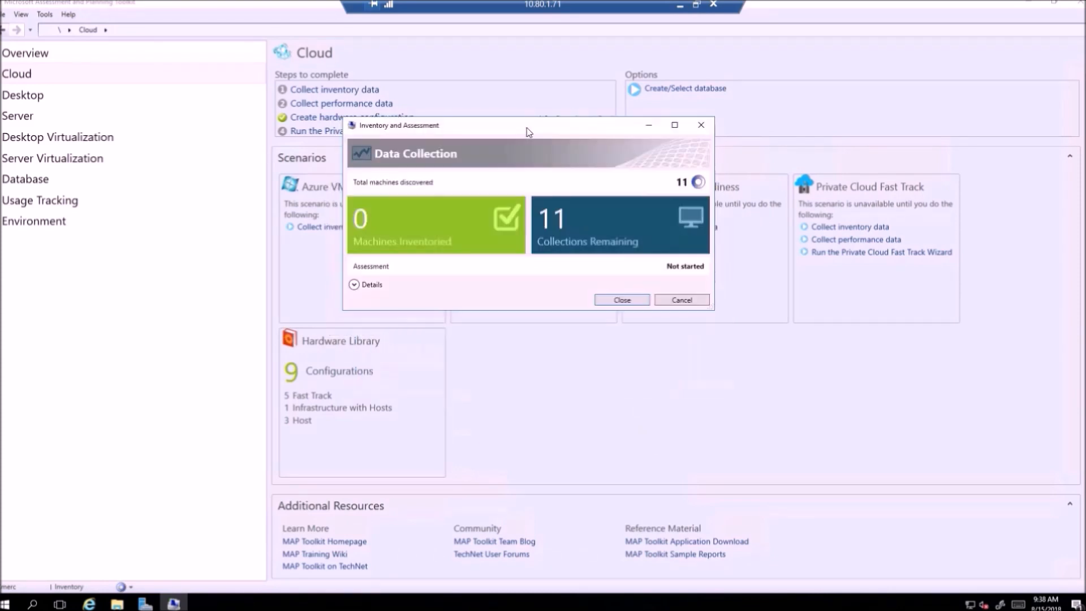
pyautogui.click(354, 285)
pyautogui.moveTo(475, 130); pyautogui.dragTo(479, 100)
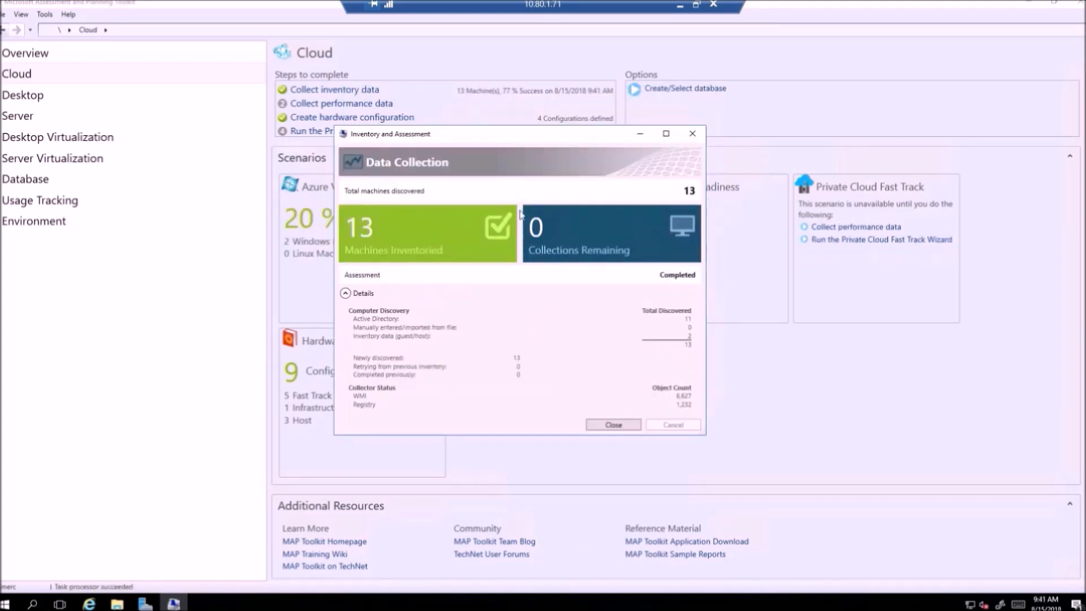
pyautogui.click(612, 425)
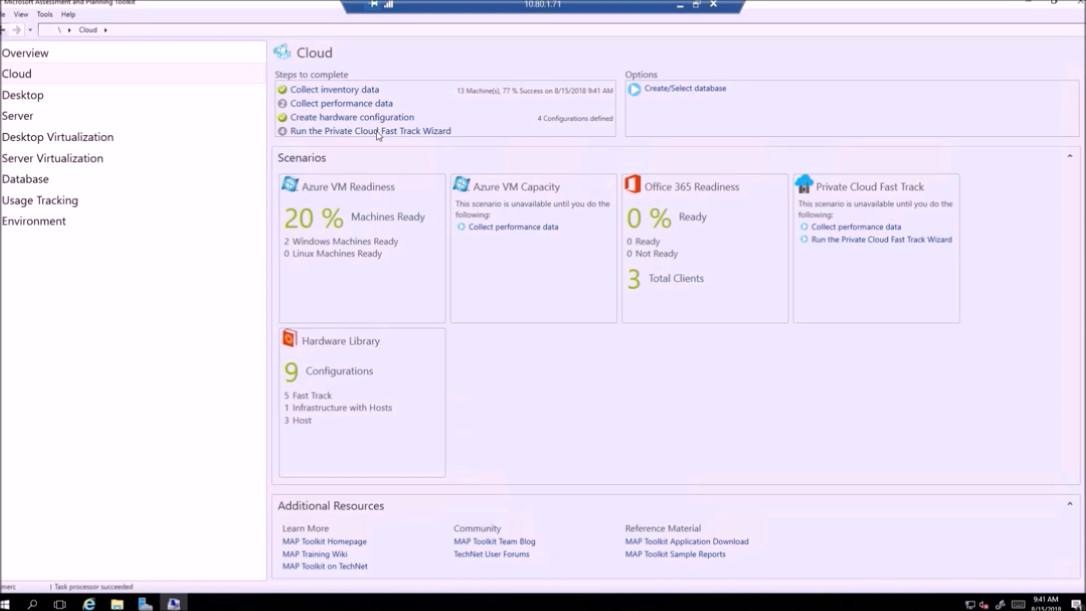
# Step: Launch the Performance Metrics Wizard for Windows-based machines and advance to its Computer List page
pyautogui.click(349, 105)
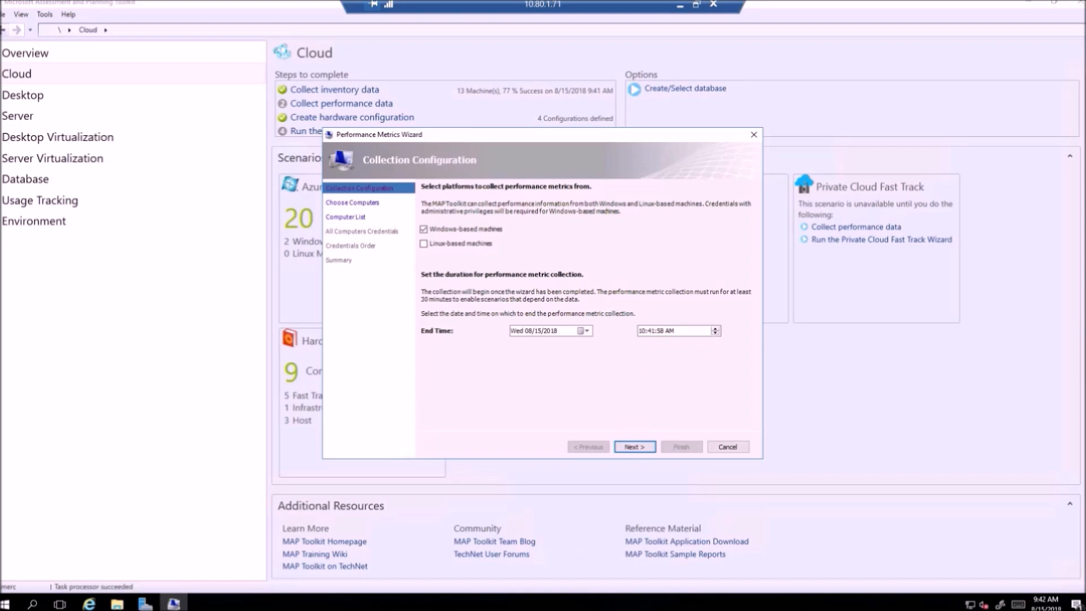
pyautogui.press('Return')
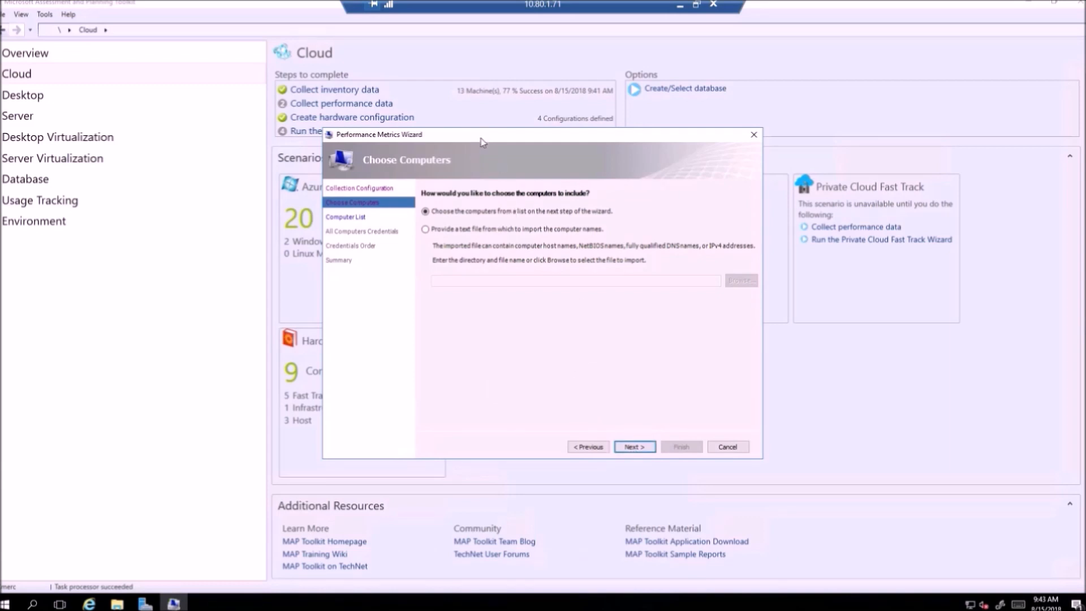
pyautogui.moveTo(482, 142); pyautogui.dragTo(482, 125)
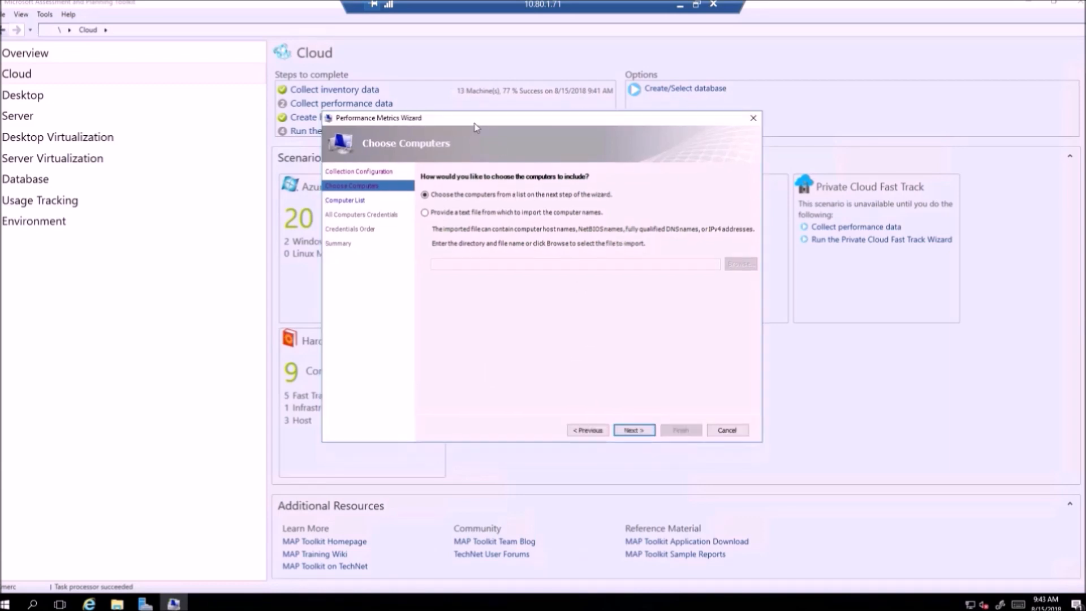
pyautogui.click(633, 431)
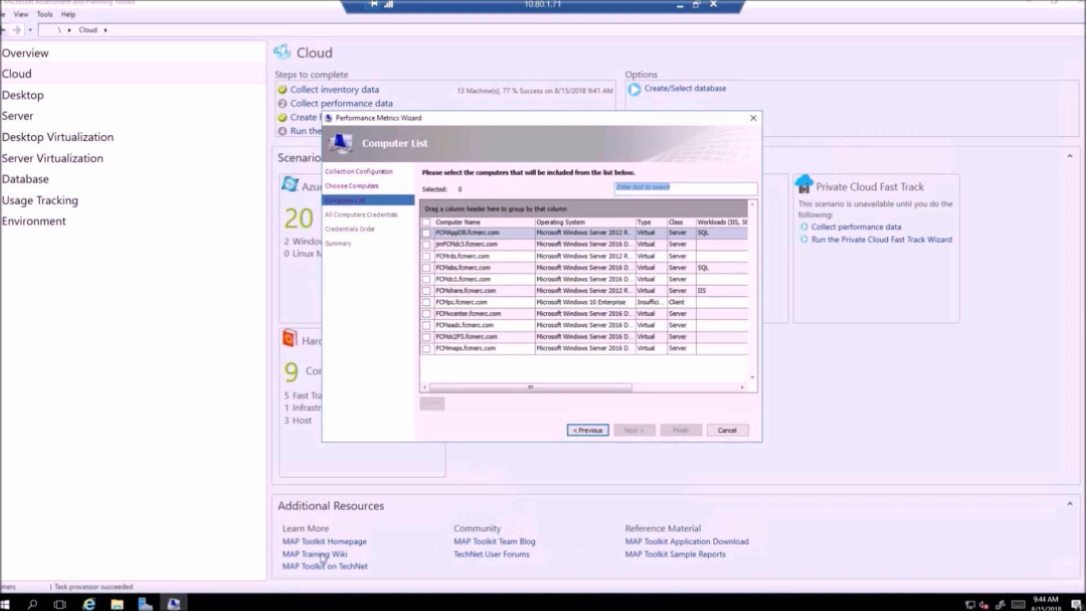
pyautogui.click(170, 605)
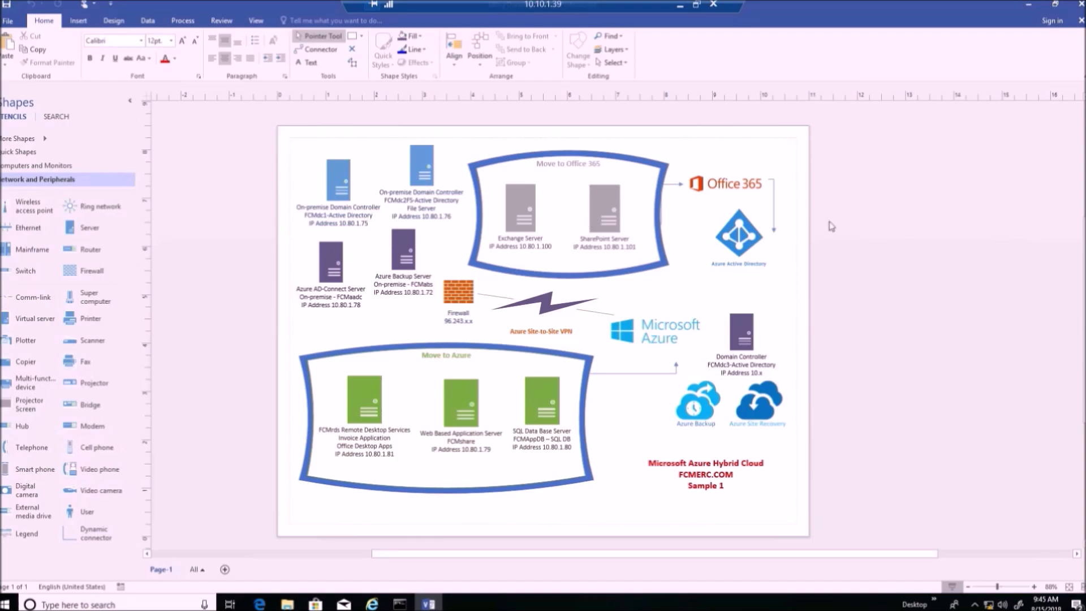
pyautogui.click(680, 10)
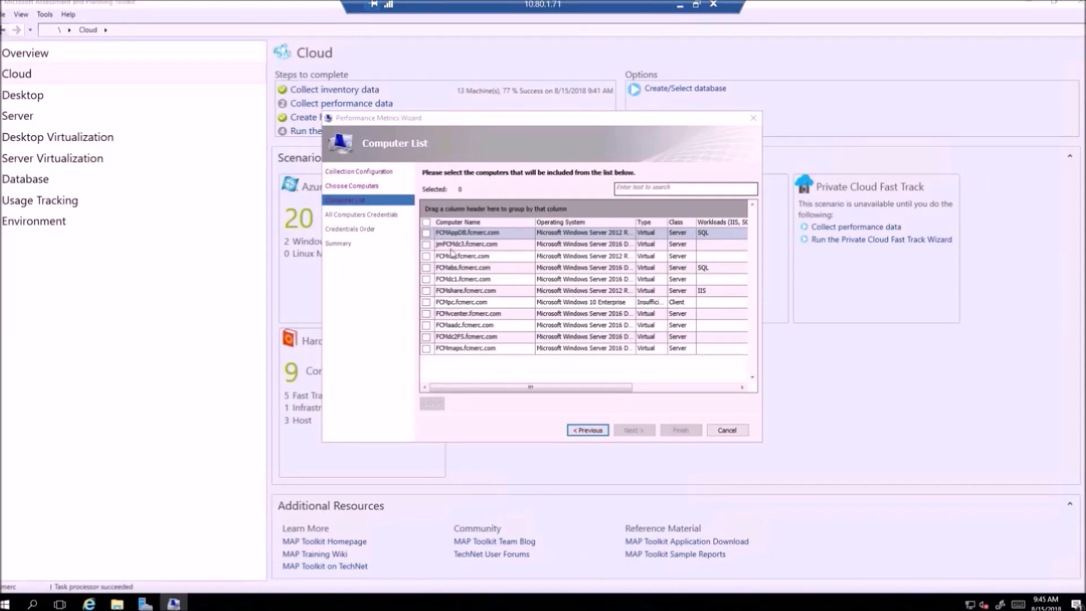
# Step: Select FCMAppDB, FCMrds, FCMdc1, FCMdc2FS and FCMshare for performance collection
pyautogui.click(426, 233)
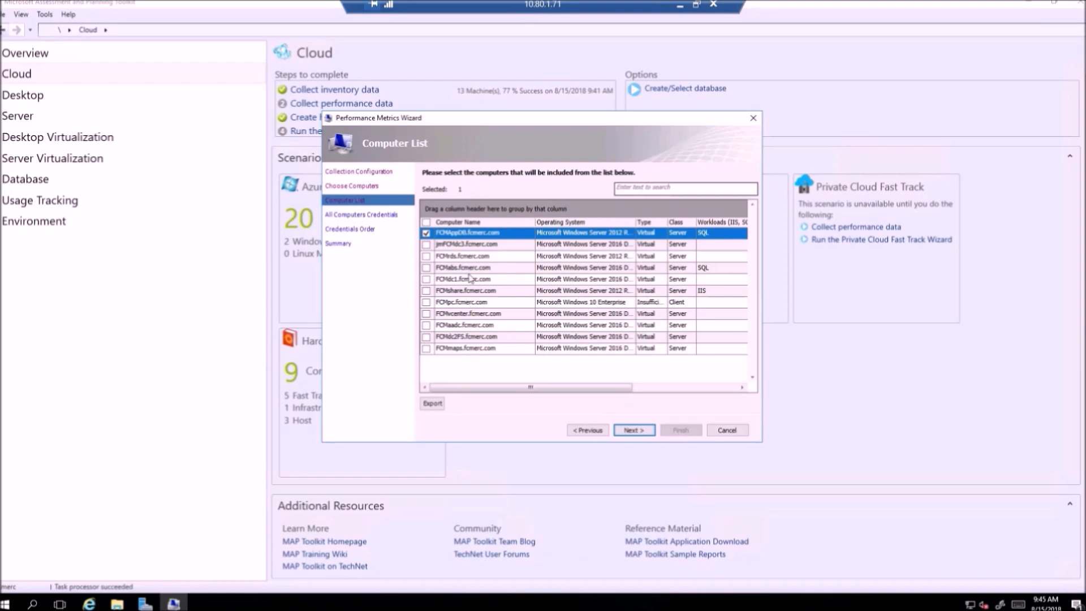
pyautogui.click(427, 256)
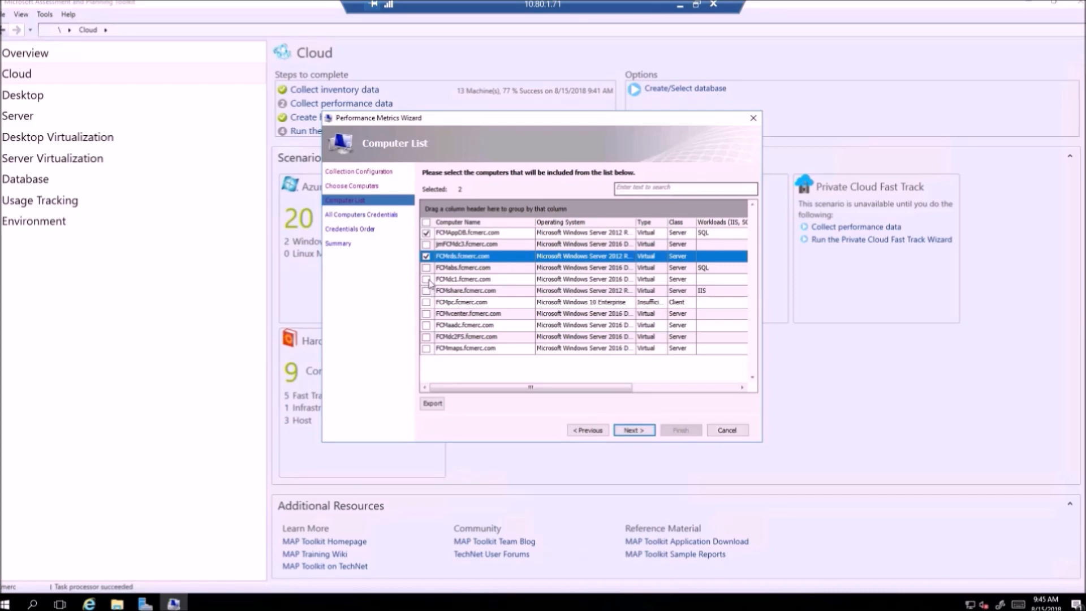
pyautogui.click(427, 279)
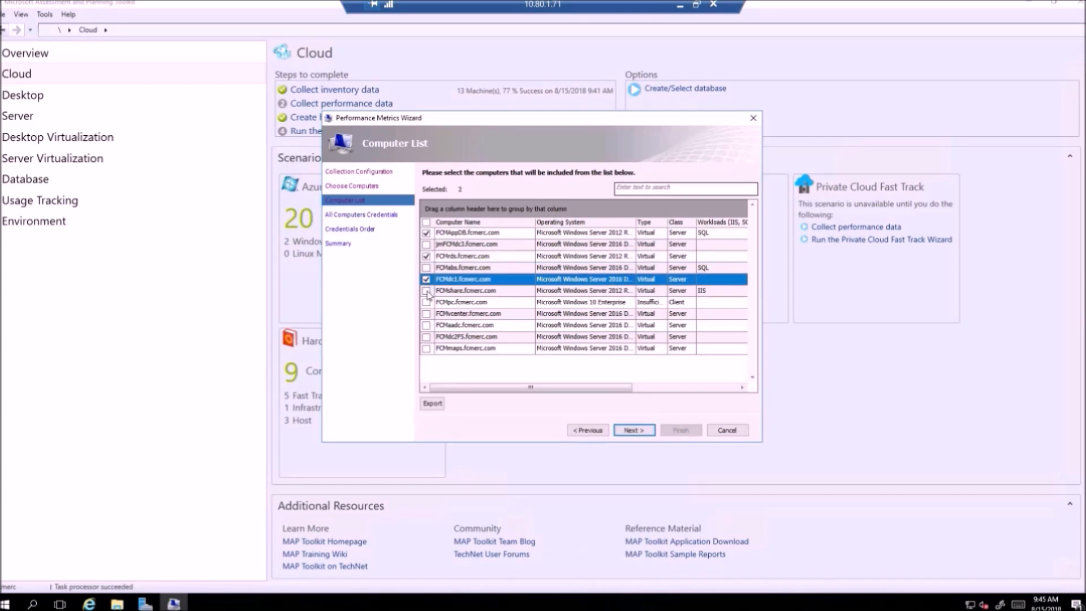
pyautogui.click(427, 338)
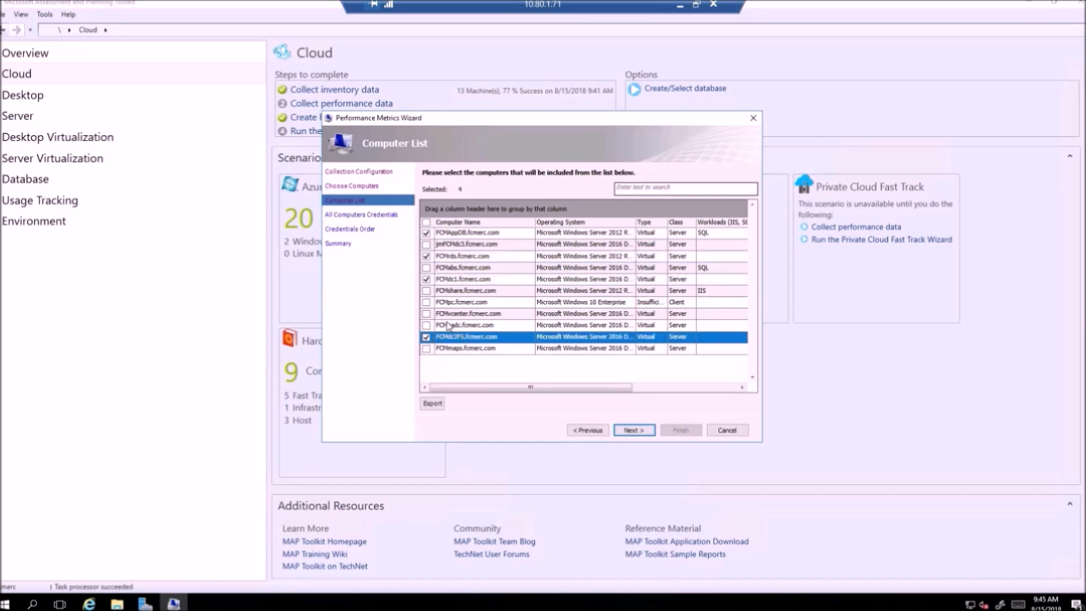
pyautogui.click(427, 292)
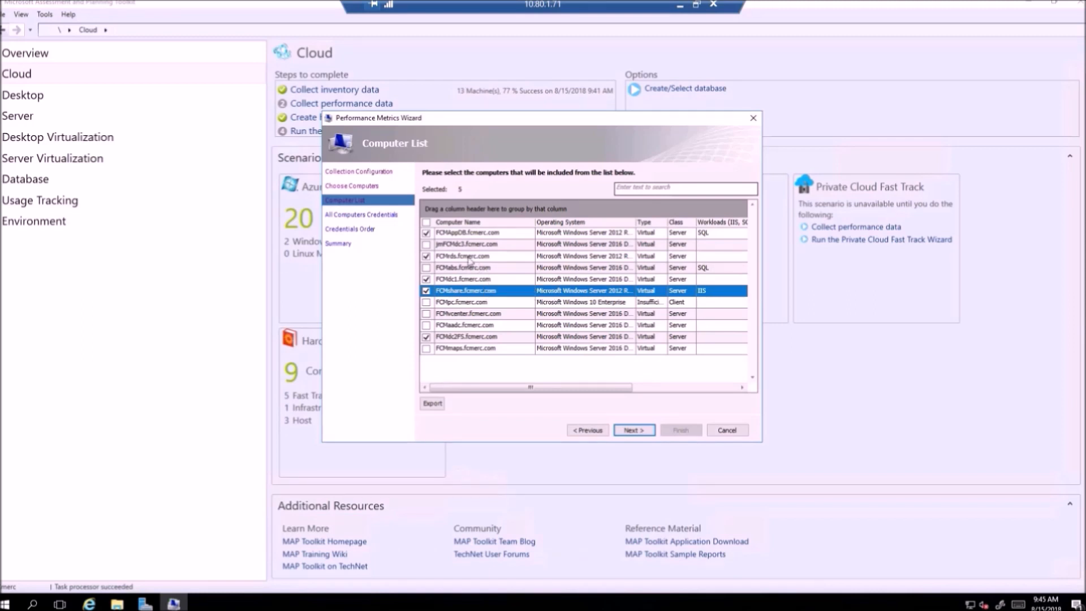
# Step: Keep the existing credentials and order, then finish to start gathering metrics every 5 minutes
pyautogui.click(632, 432)
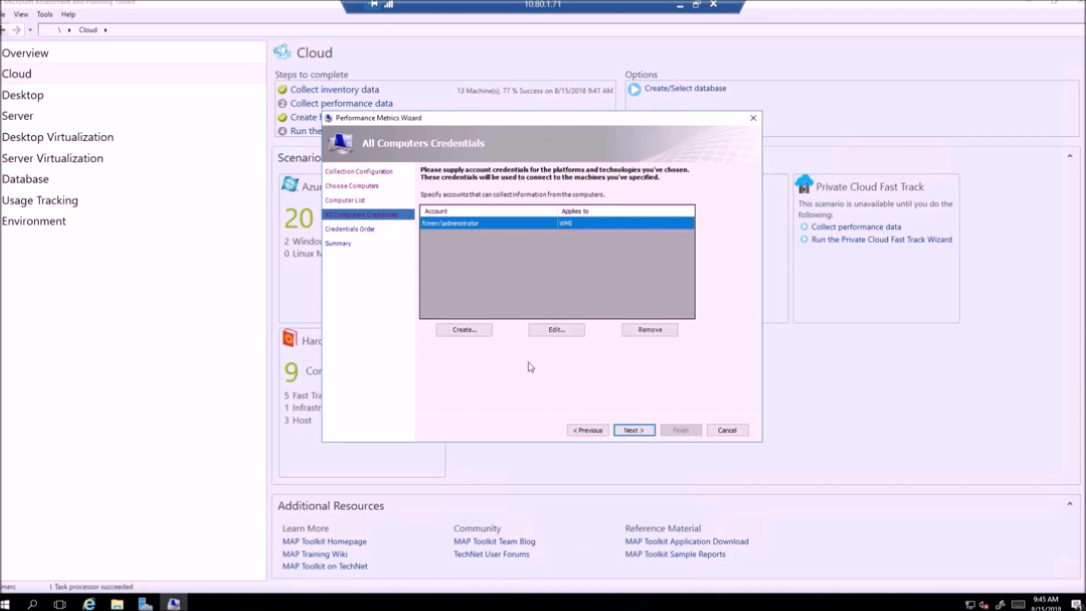
pyautogui.click(632, 430)
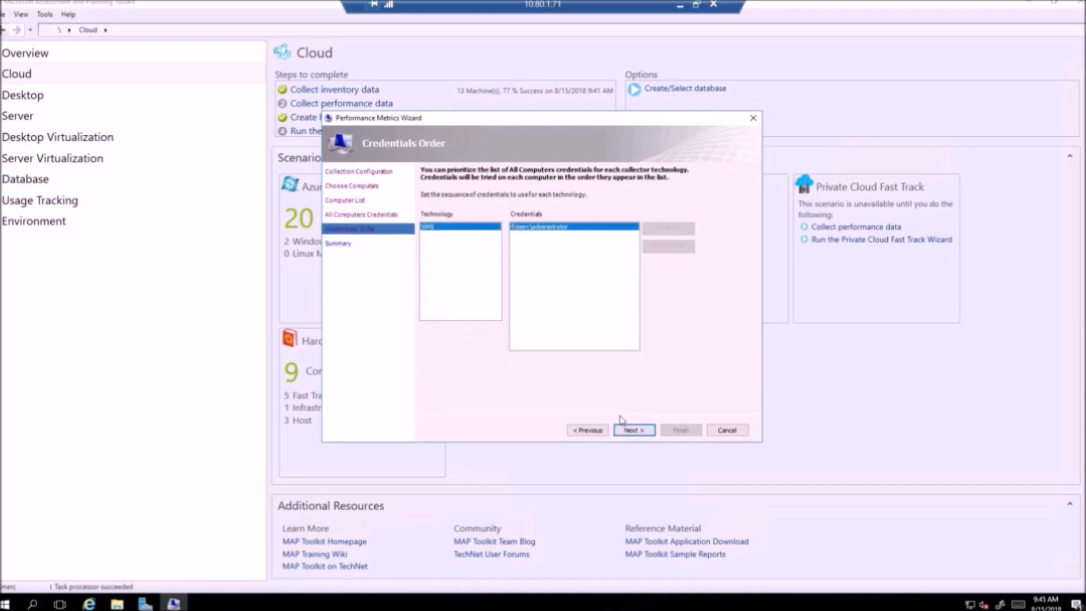
pyautogui.click(628, 430)
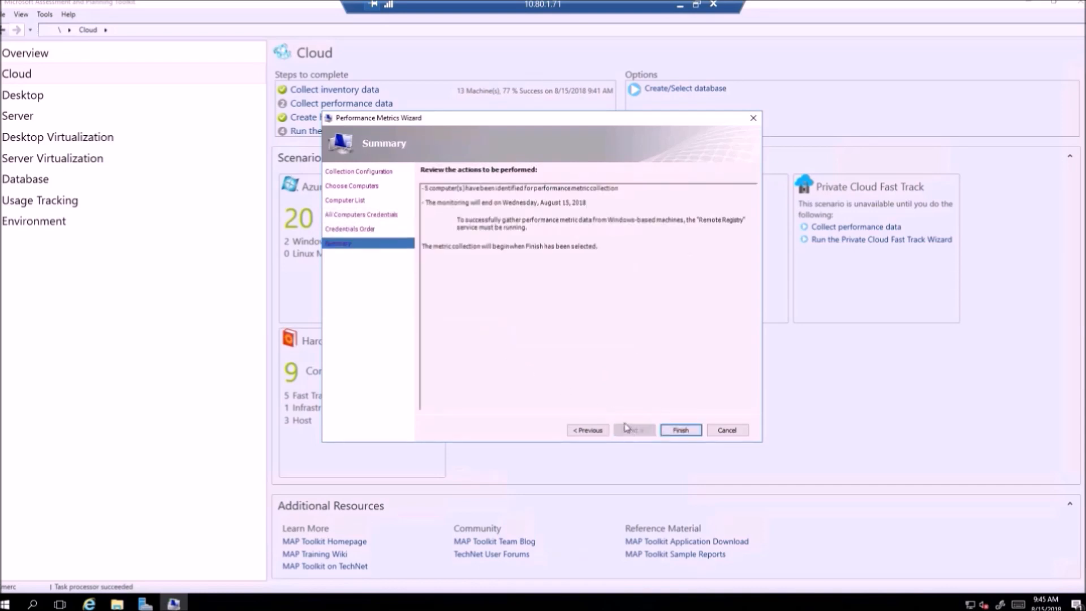
pyautogui.click(680, 430)
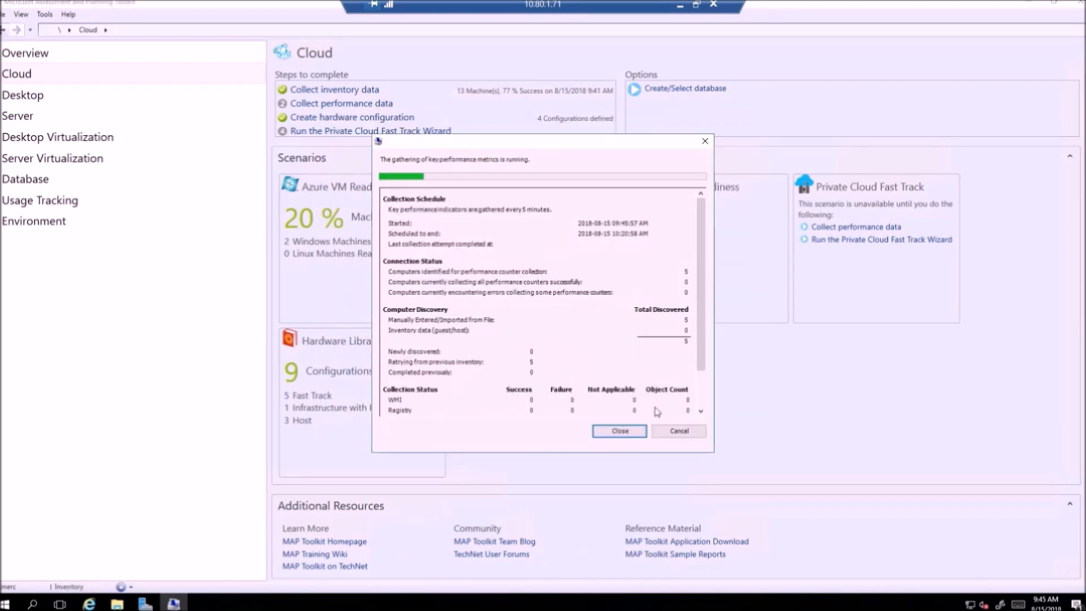
# Step: Close the finished collection progress (5 machines, 100% success) and open the Azure VM Capacity details
pyautogui.moveTo(527, 141); pyautogui.dragTo(525, 118)
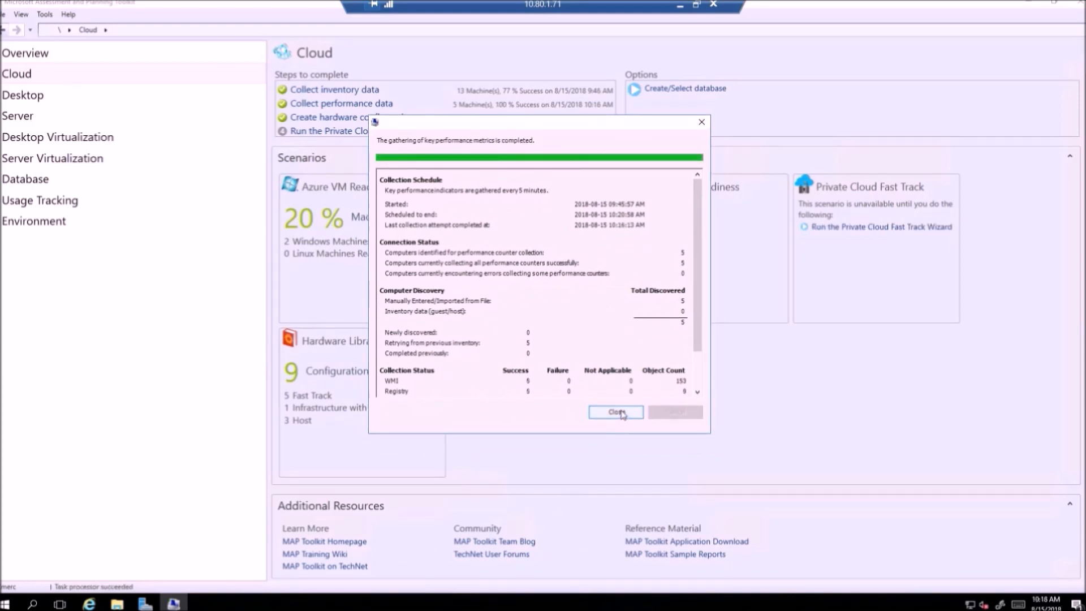
pyautogui.click(606, 414)
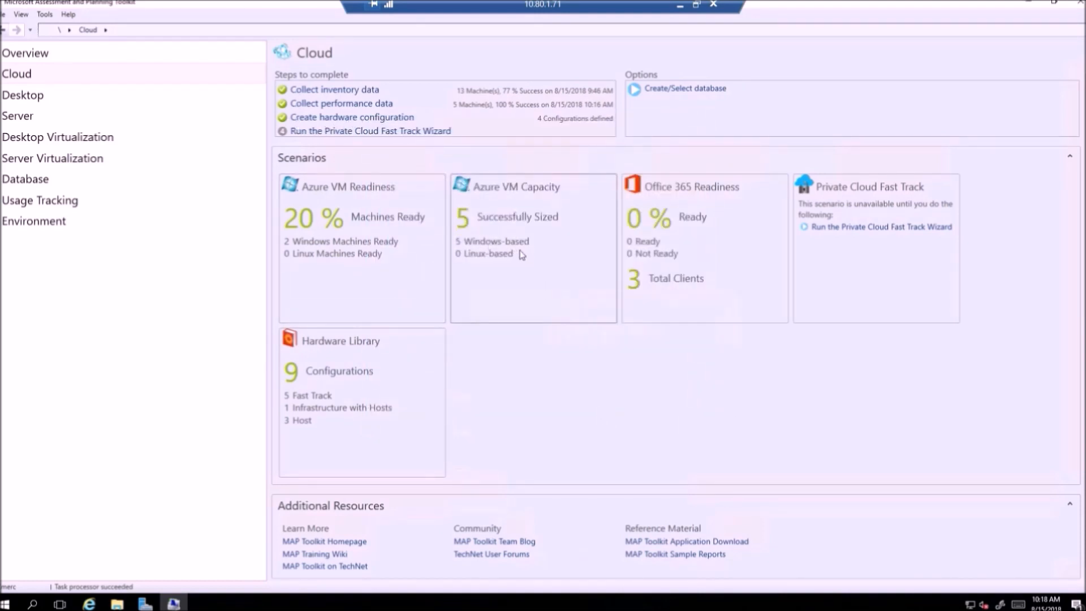
pyautogui.click(532, 267)
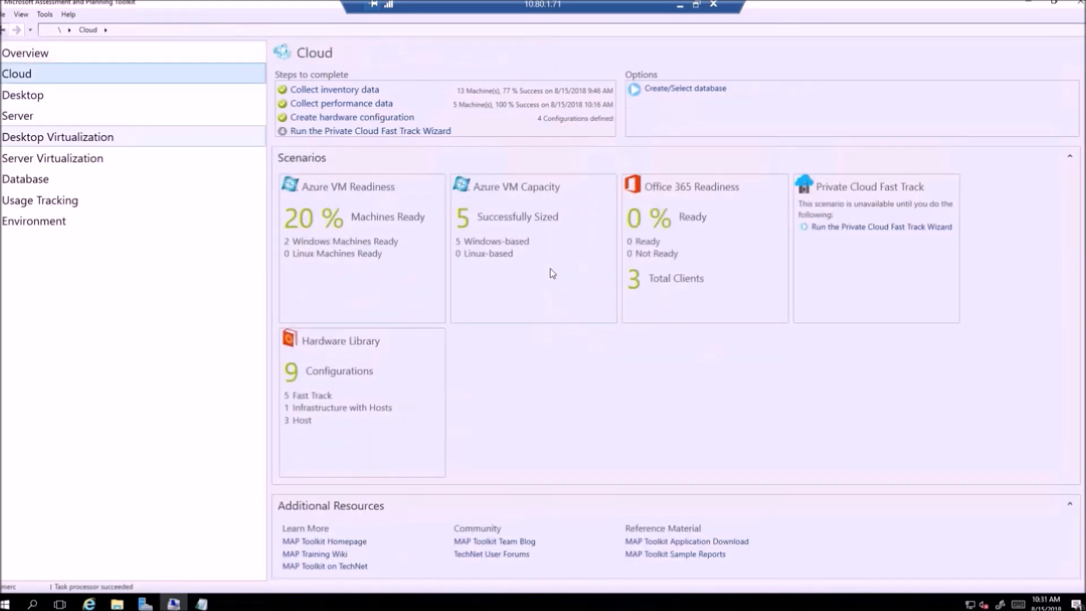
pyautogui.click(553, 272)
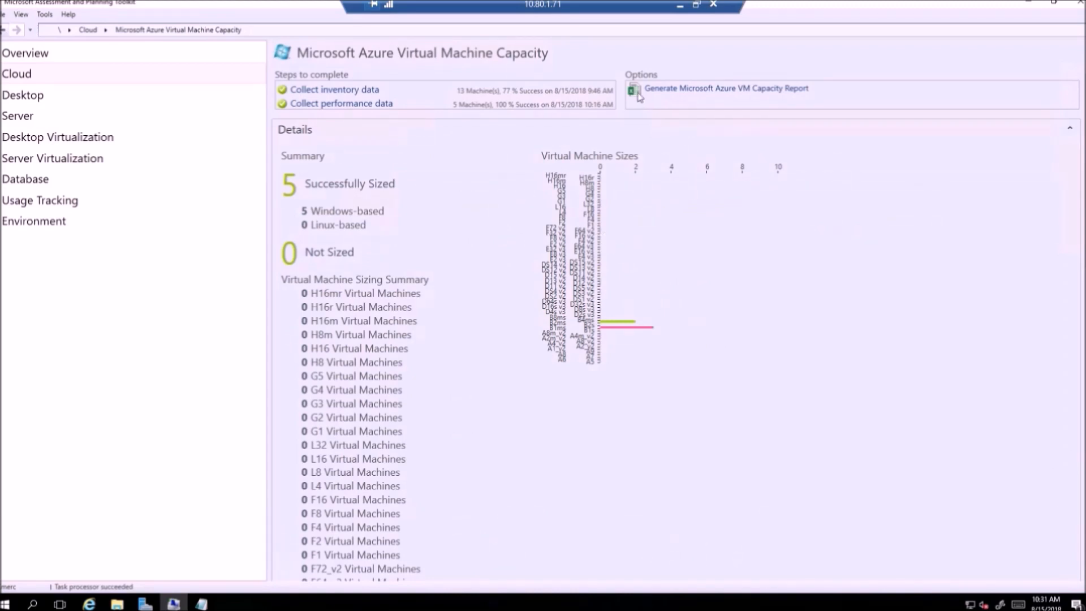
# Step: Generate the Azure VM Capacity report and open the AzureVMCapacity workbook in Excel
pyautogui.click(655, 91)
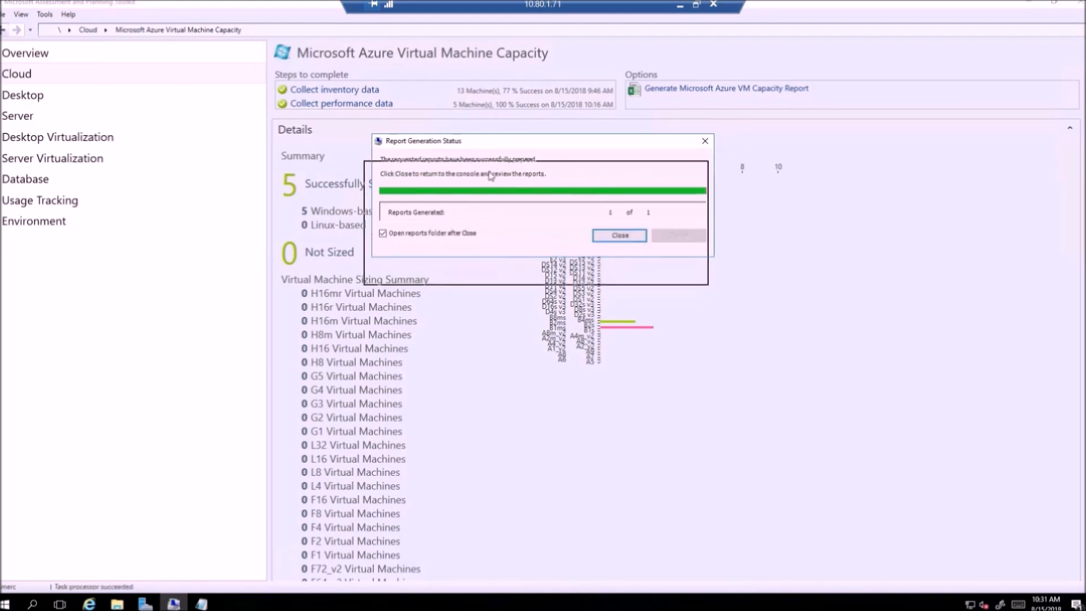
pyautogui.click(612, 263)
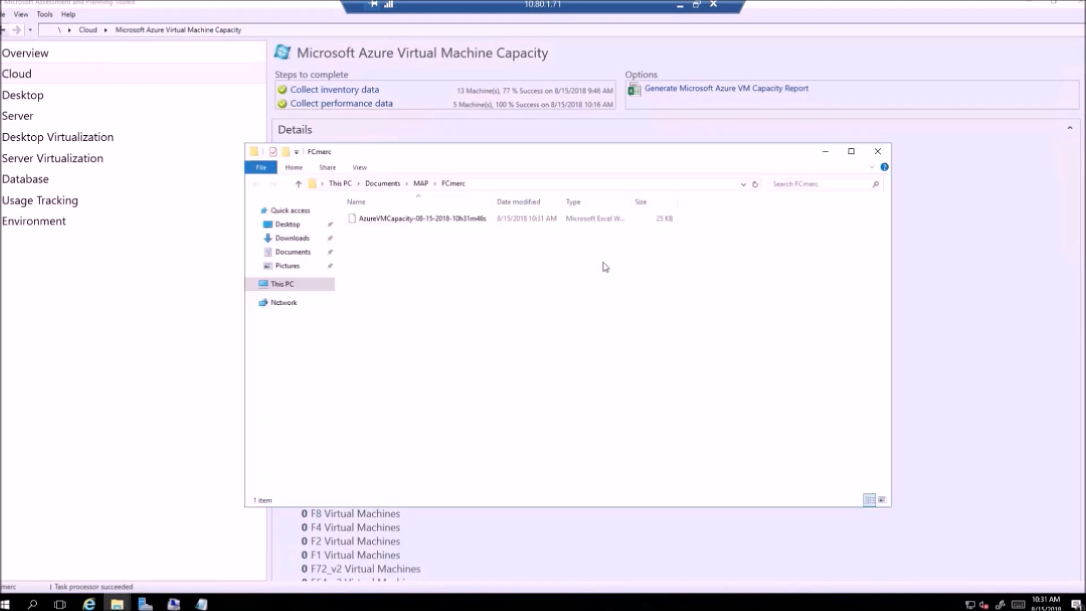
pyautogui.doubleClick(412, 221)
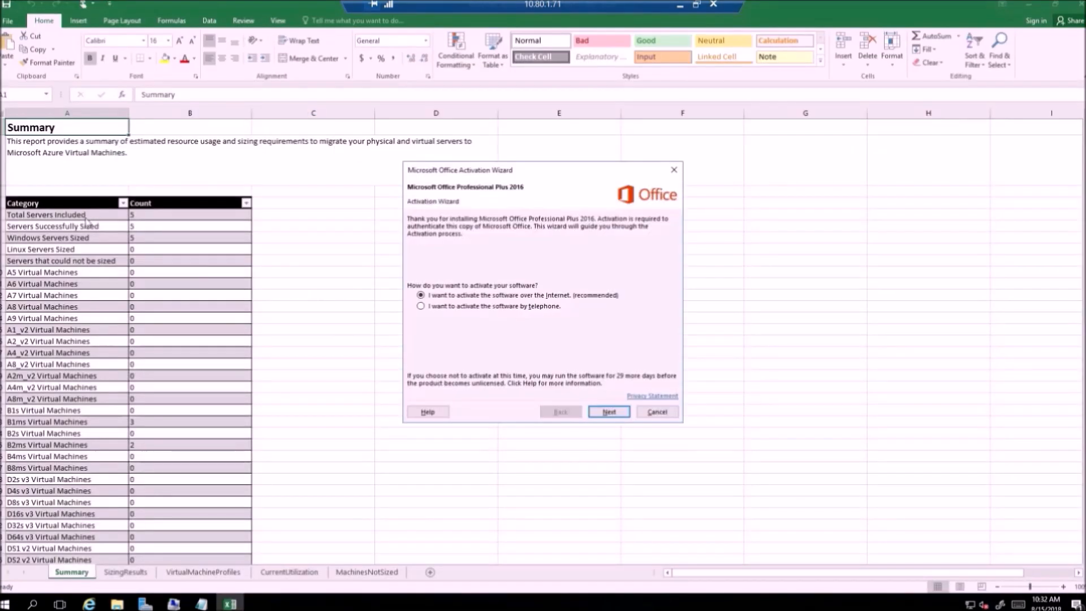
# Step: Dismiss the Office activation prompt and review the five machine names on the SizingResults sheet
pyautogui.click(604, 412)
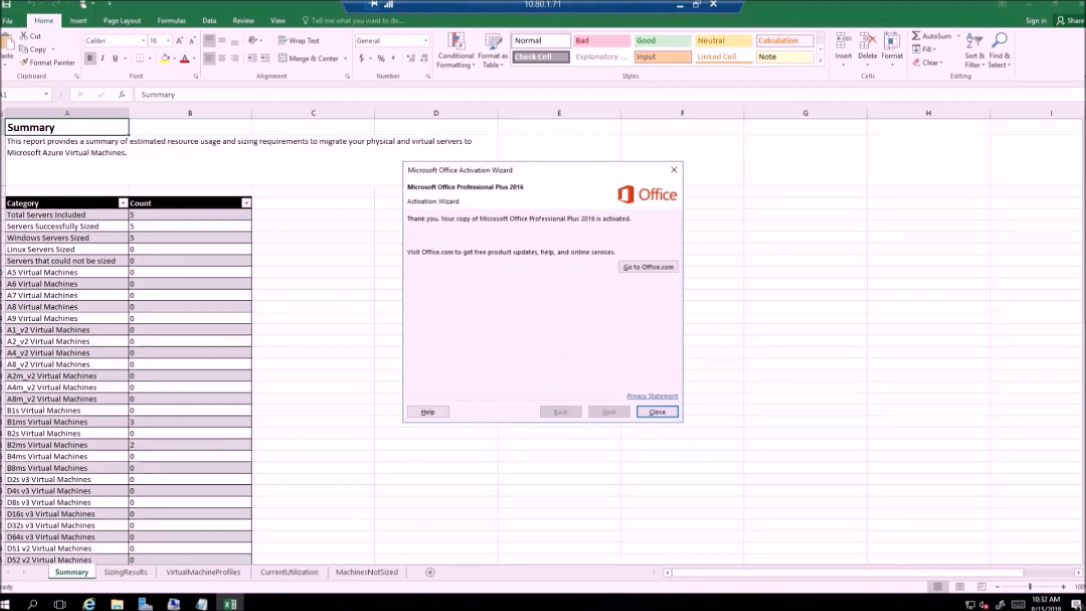
pyautogui.click(645, 412)
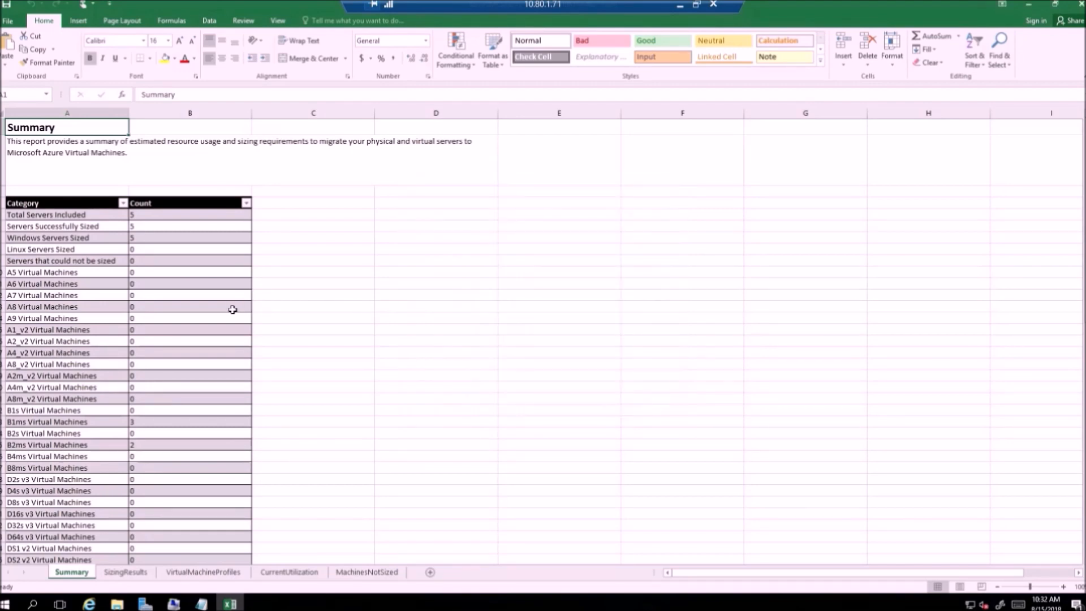
pyautogui.click(138, 574)
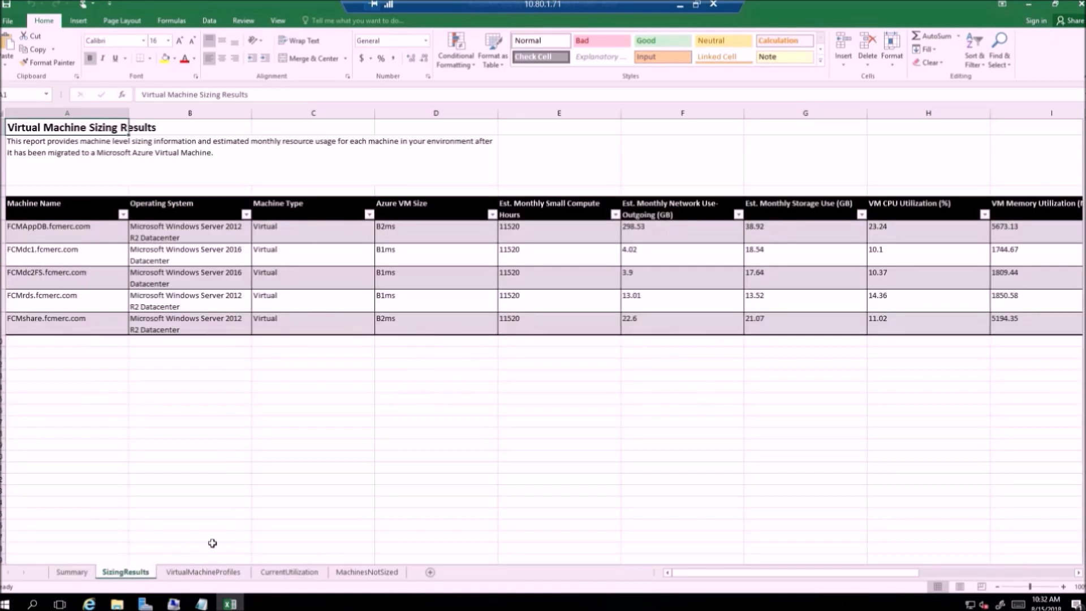
pyautogui.click(46, 236)
pyautogui.click(43, 262)
pyautogui.click(58, 281)
pyautogui.click(66, 304)
pyautogui.click(69, 326)
pyautogui.click(51, 229)
pyautogui.click(47, 297)
pyautogui.click(50, 327)
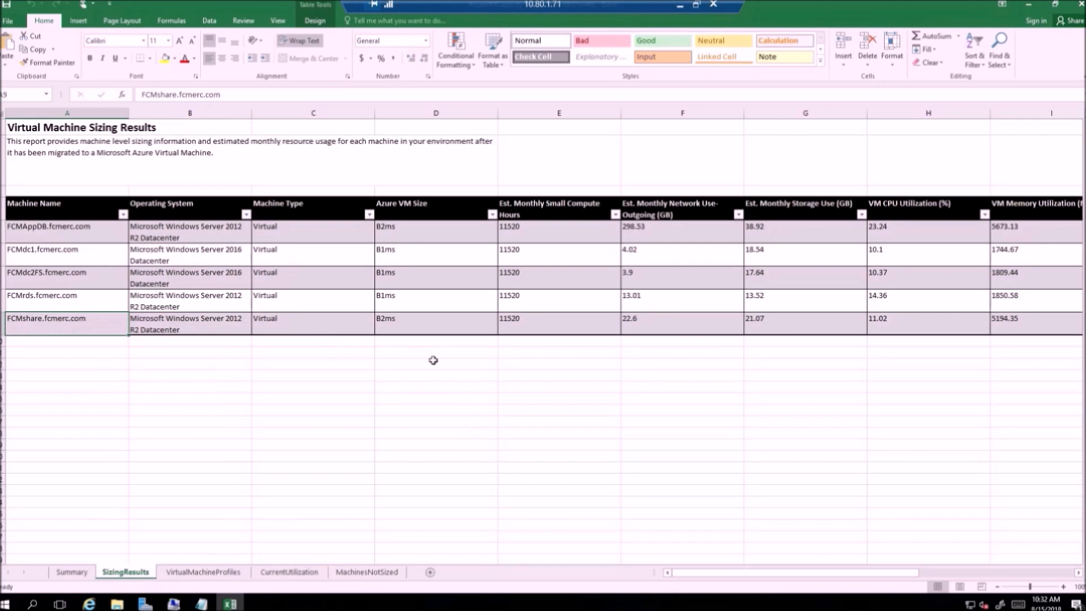
# Step: Select the Azure VM Size column to review each machine's B1ms or B2ms size
pyautogui.click(406, 205)
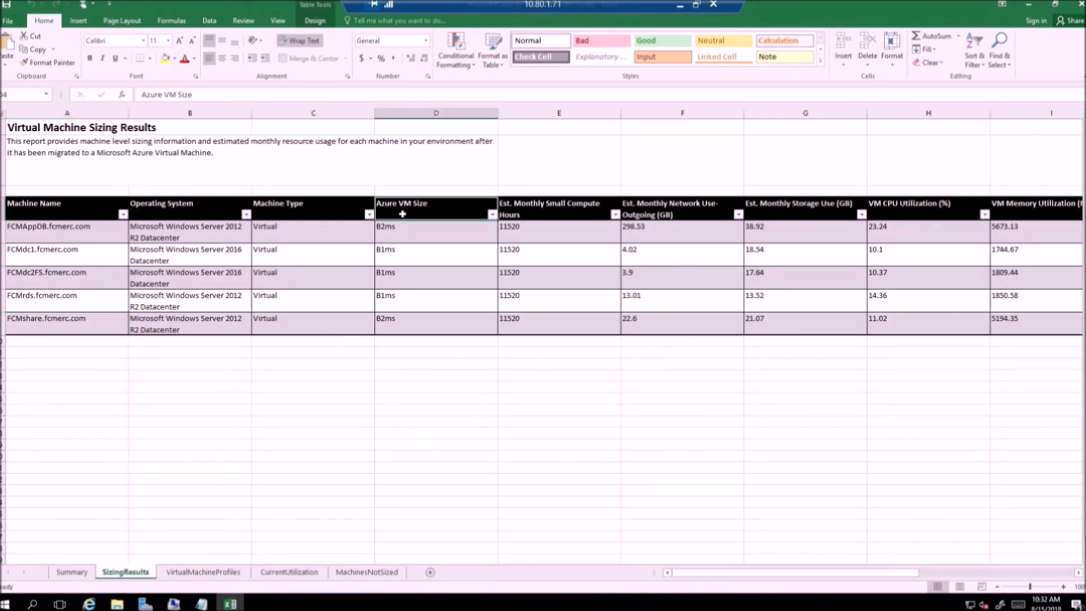
pyautogui.moveTo(403, 210); pyautogui.dragTo(405, 321)
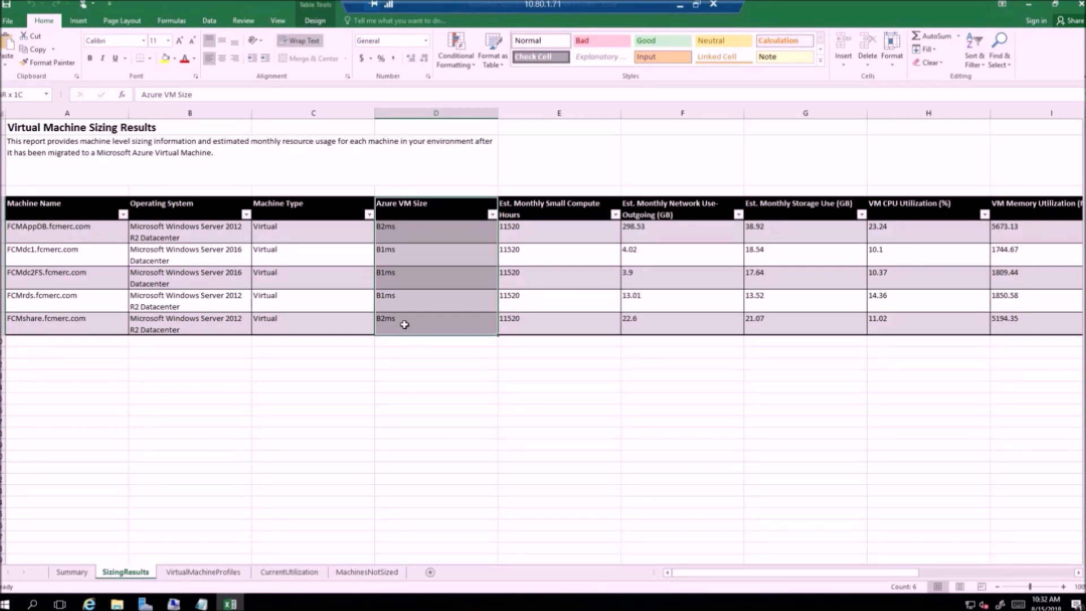
pyautogui.moveTo(405, 324); pyautogui.dragTo(406, 325)
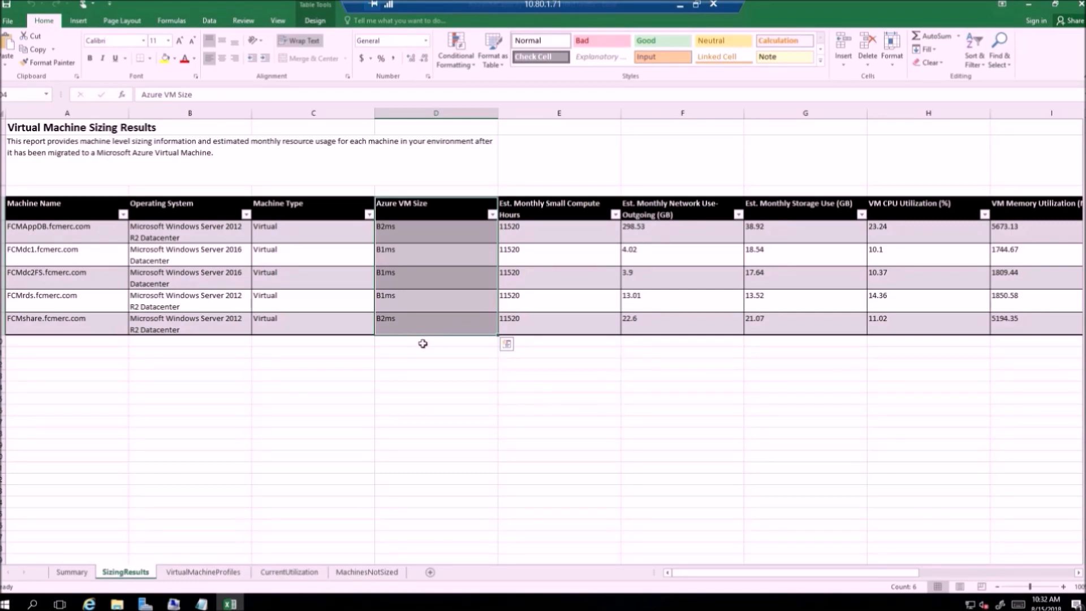
pyautogui.click(423, 344)
pyautogui.click(407, 232)
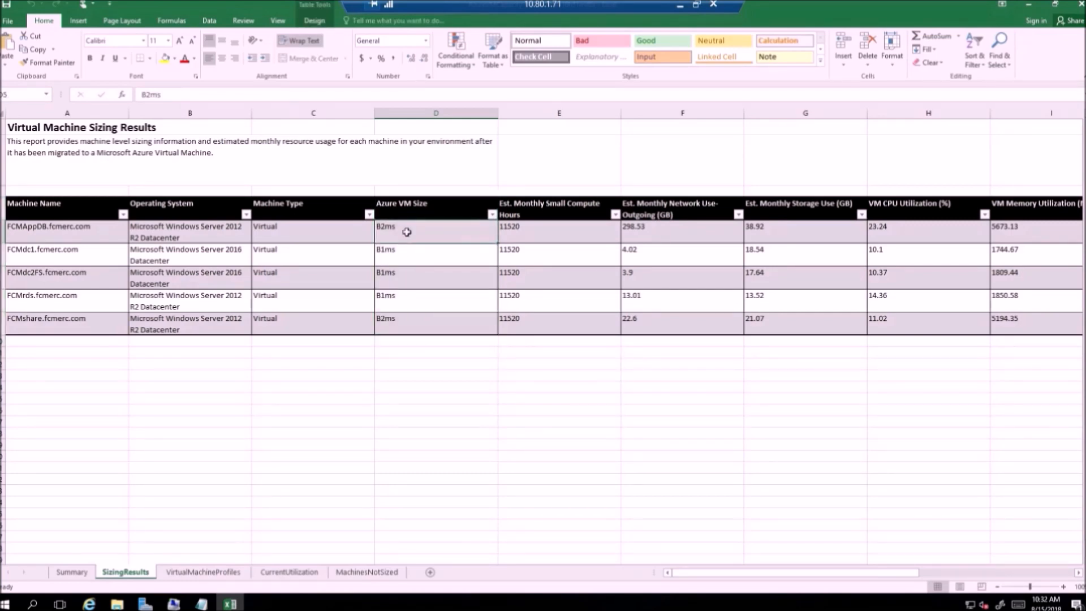
# Step: Filter the VirtualMachineProfiles sheet's Compute Size column to show only B2ms
pyautogui.click(191, 574)
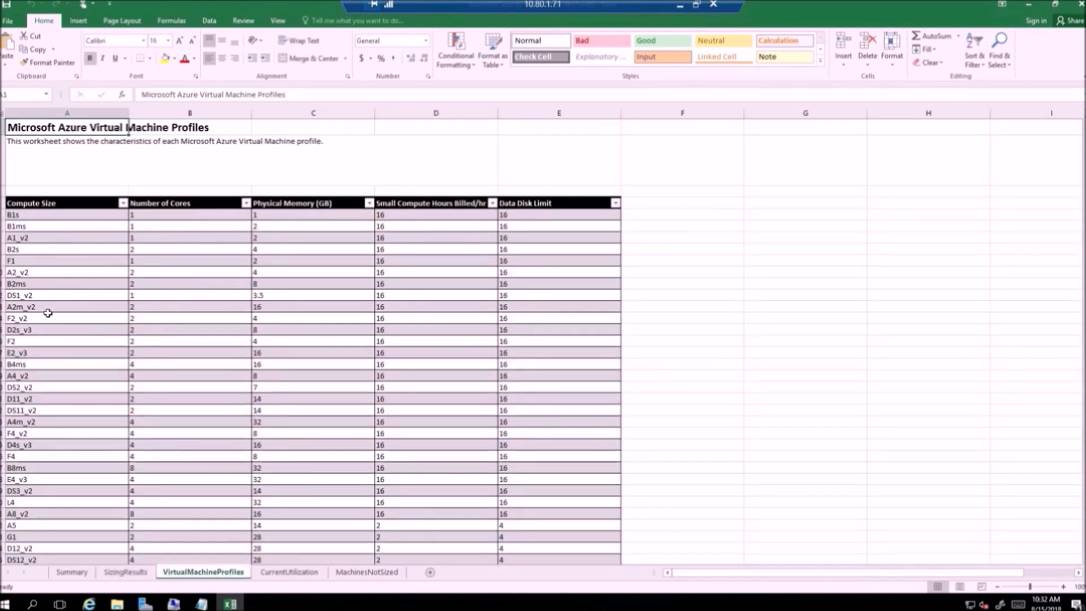
pyautogui.scroll(-1, 48, 306)
pyautogui.scroll(1, 55, 251)
pyautogui.click(124, 204)
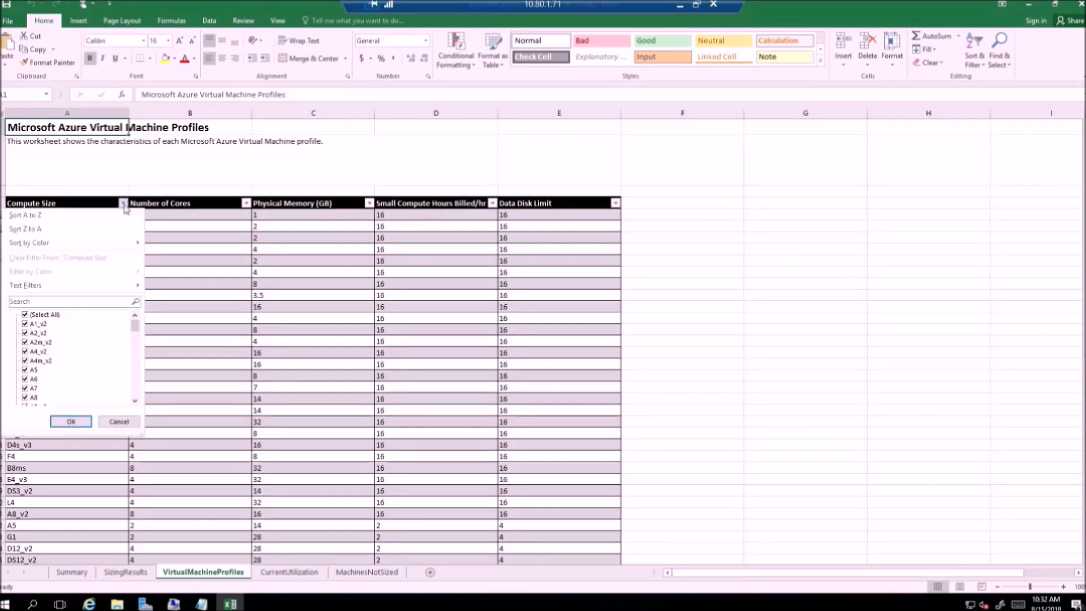
pyautogui.click(25, 318)
pyautogui.moveTo(137, 327); pyautogui.dragTo(124, 343)
pyautogui.click(30, 342)
pyautogui.click(67, 422)
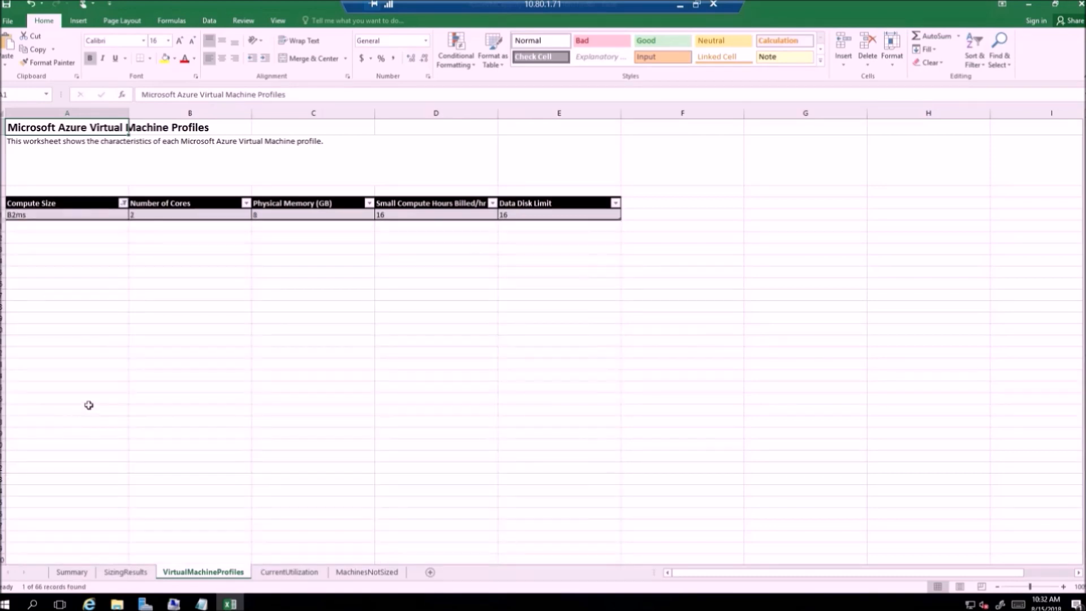
# Step: Check B2ms's 2 cores and 8 GB memory, then remove the filter to show all profiles
pyautogui.click(146, 214)
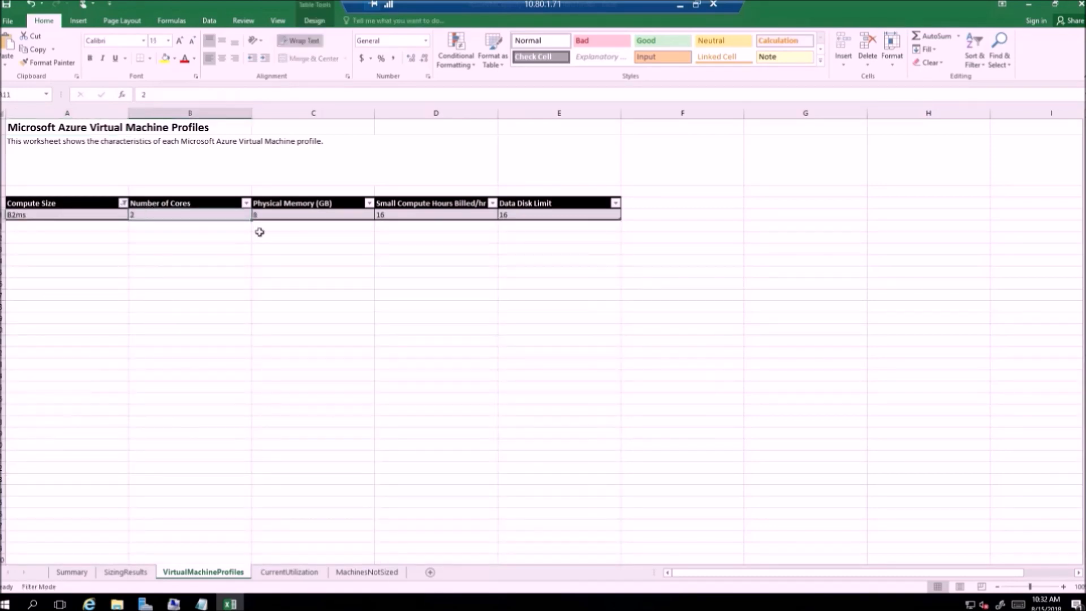
pyautogui.click(289, 218)
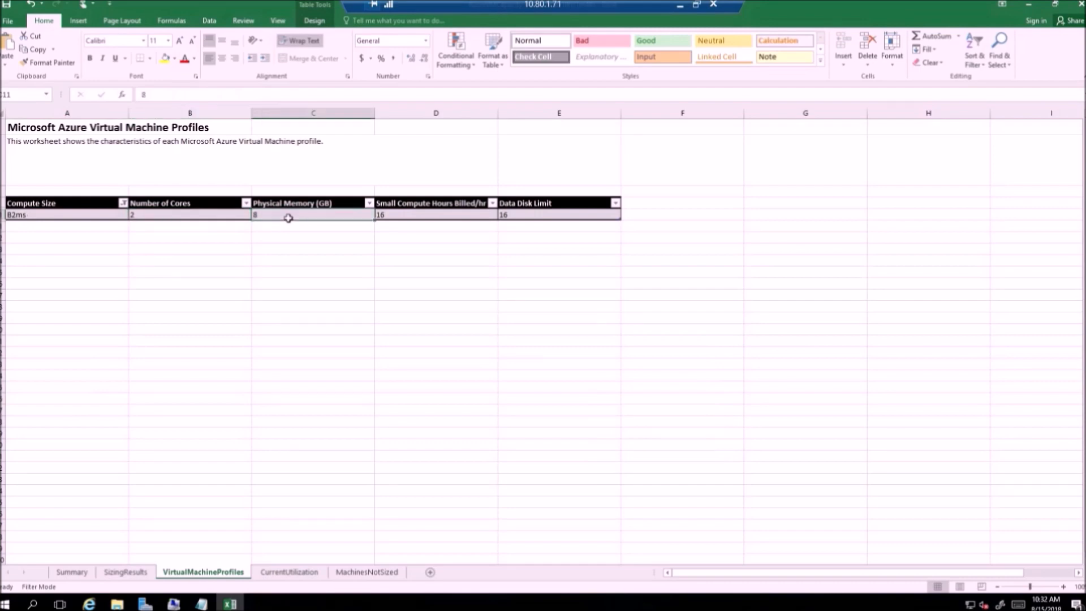
pyautogui.click(123, 203)
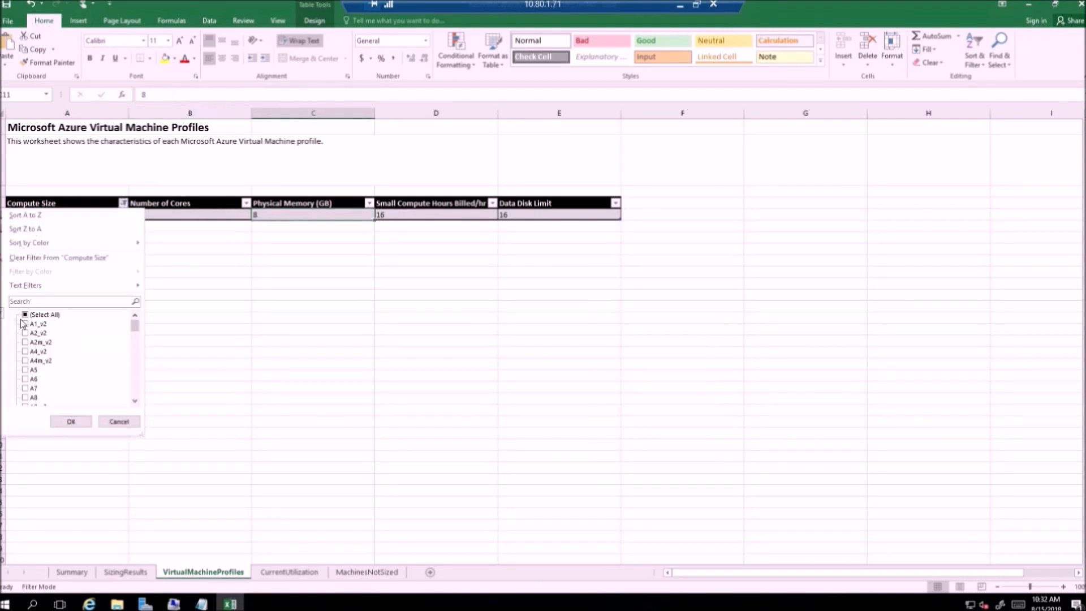
pyautogui.click(63, 418)
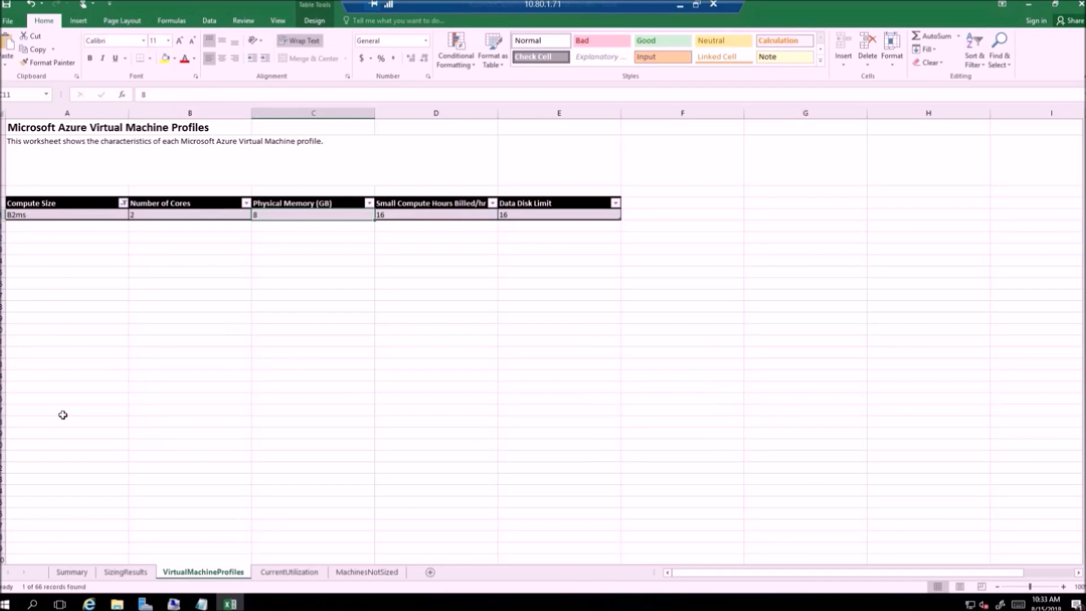
pyautogui.click(102, 332)
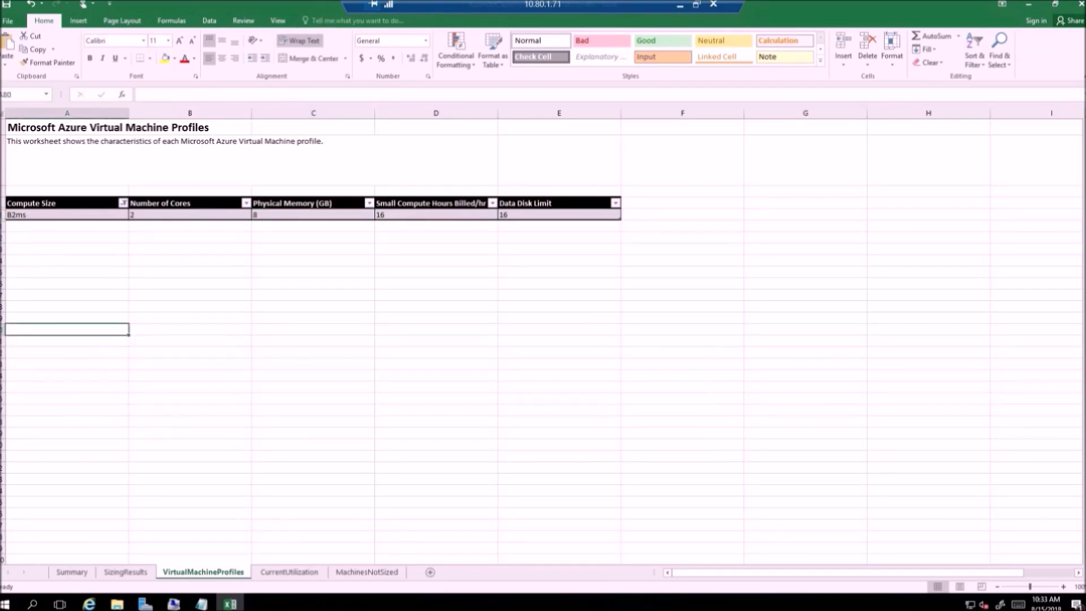
pyautogui.hotkey('ctrl', 'z')
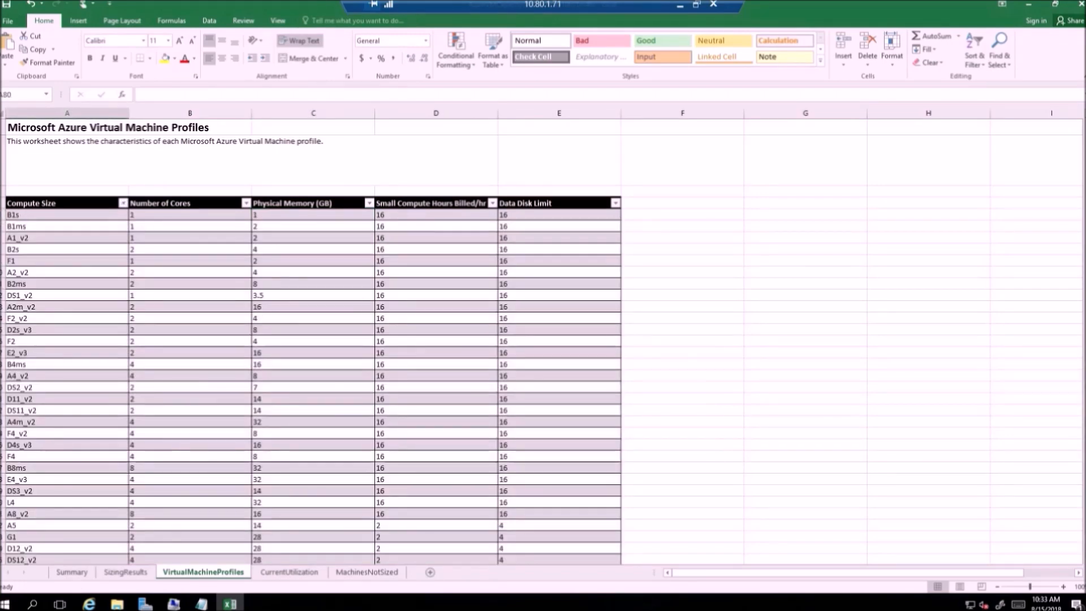
# Step: Review the VM CPU and memory utilization values on the SizingResults sheet
pyautogui.click(139, 574)
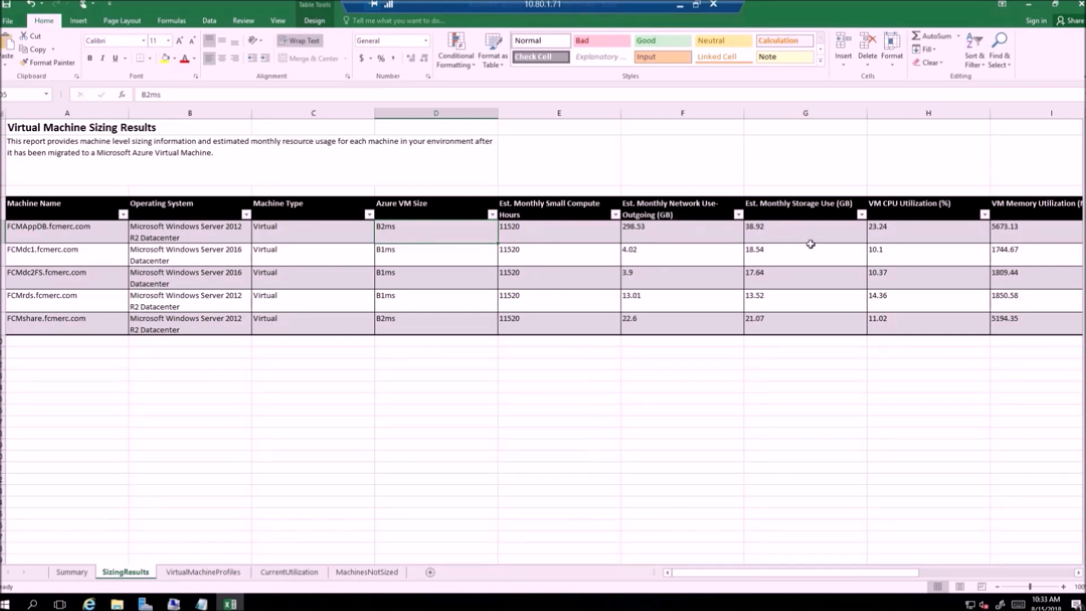
pyautogui.moveTo(705, 573); pyautogui.dragTo(815, 578)
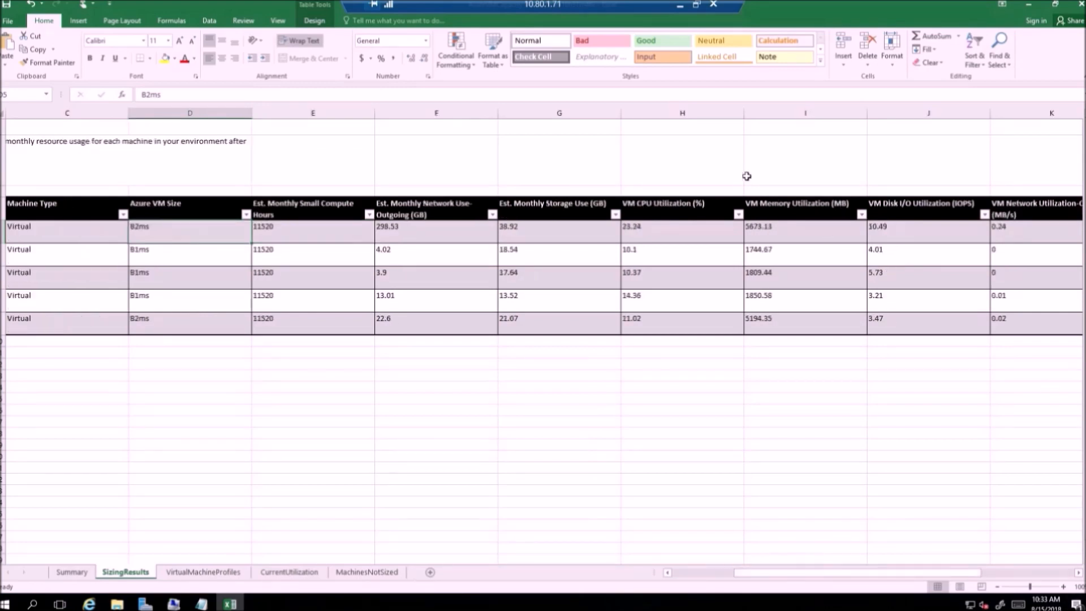
pyautogui.moveTo(650, 206); pyautogui.dragTo(652, 328)
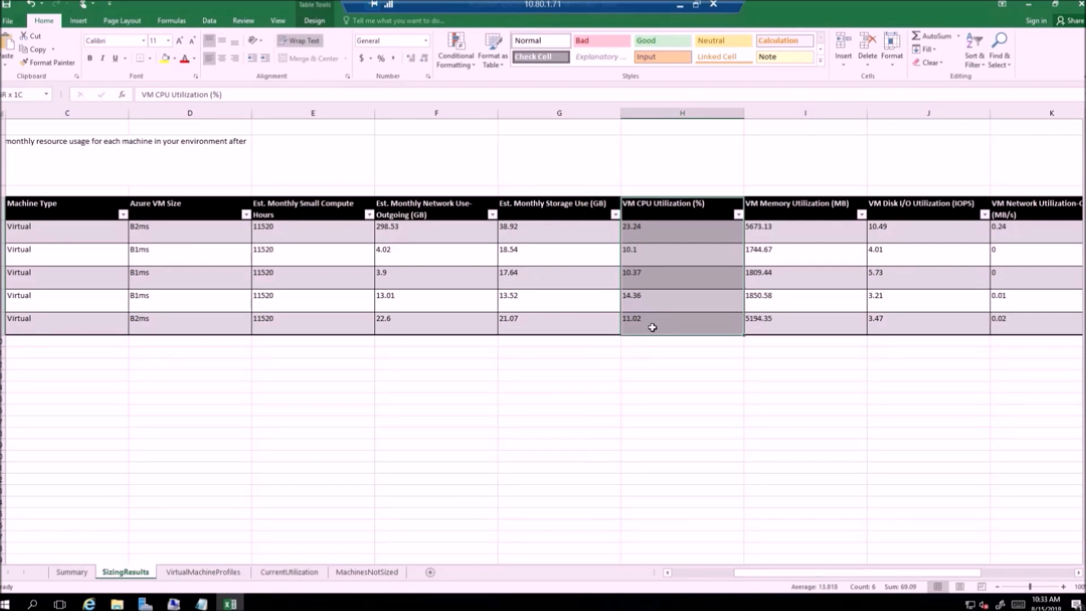
pyautogui.click(807, 377)
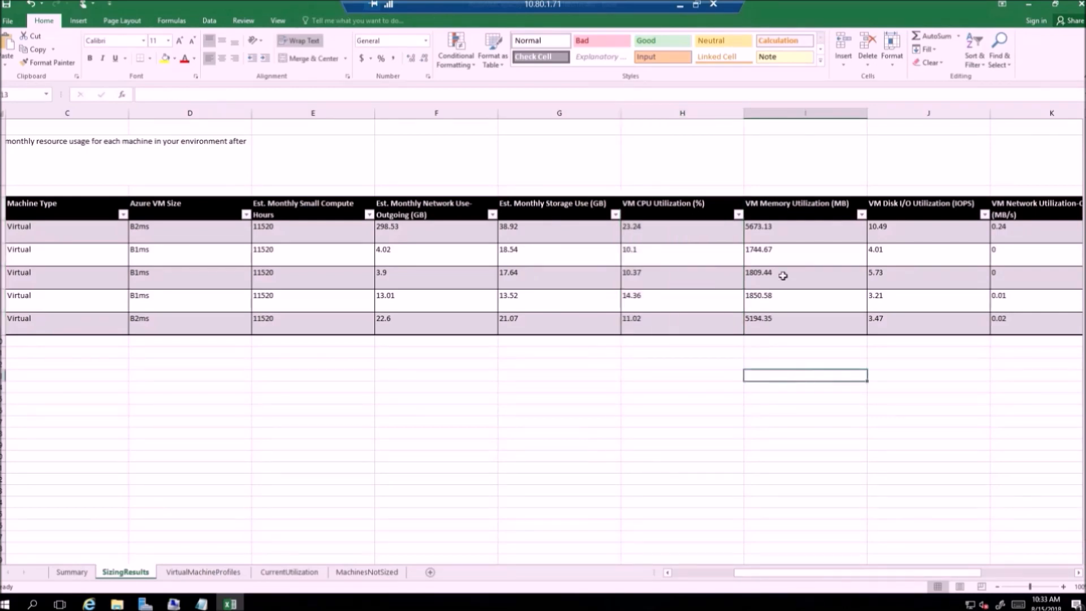
pyautogui.moveTo(781, 228); pyautogui.dragTo(784, 321)
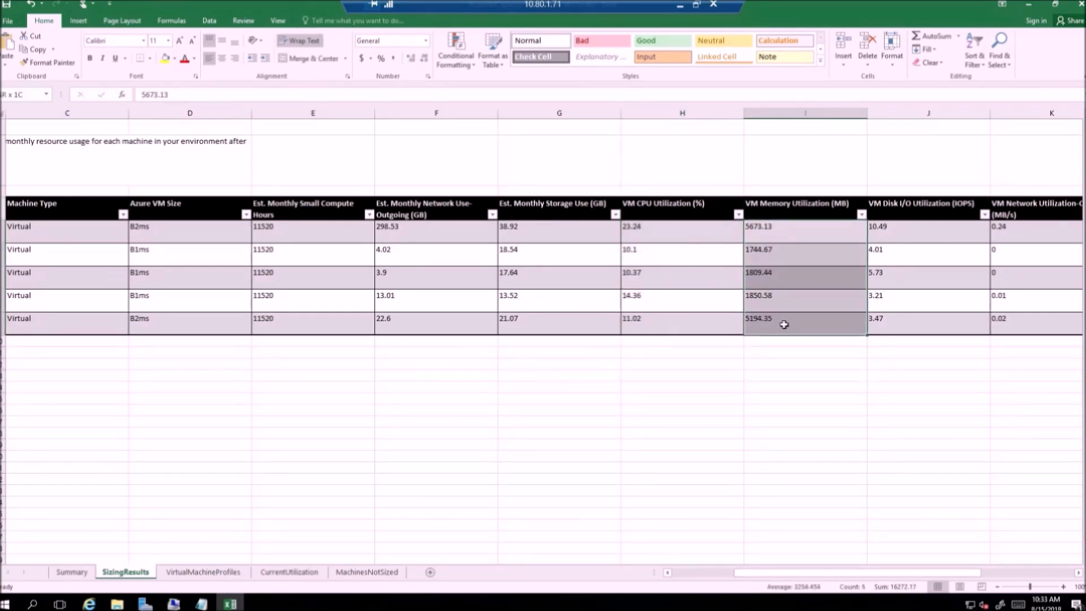
pyautogui.click(790, 376)
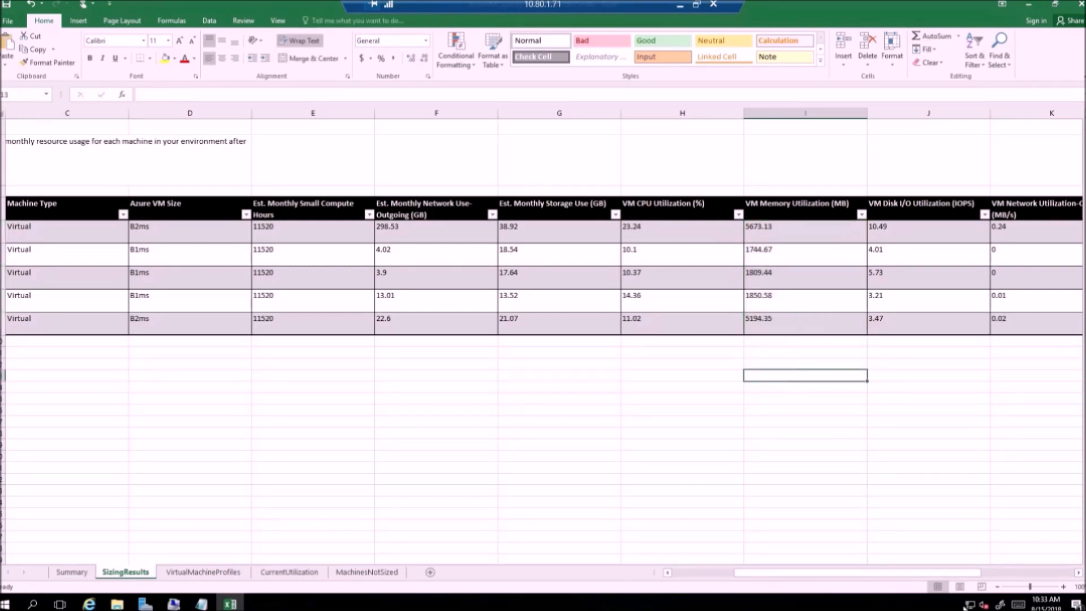
# Step: Review the disk I/O utilization and Data Disks counts, then switch to the CurrentUtilization sheet
pyautogui.moveTo(960, 574); pyautogui.dragTo(1048, 577)
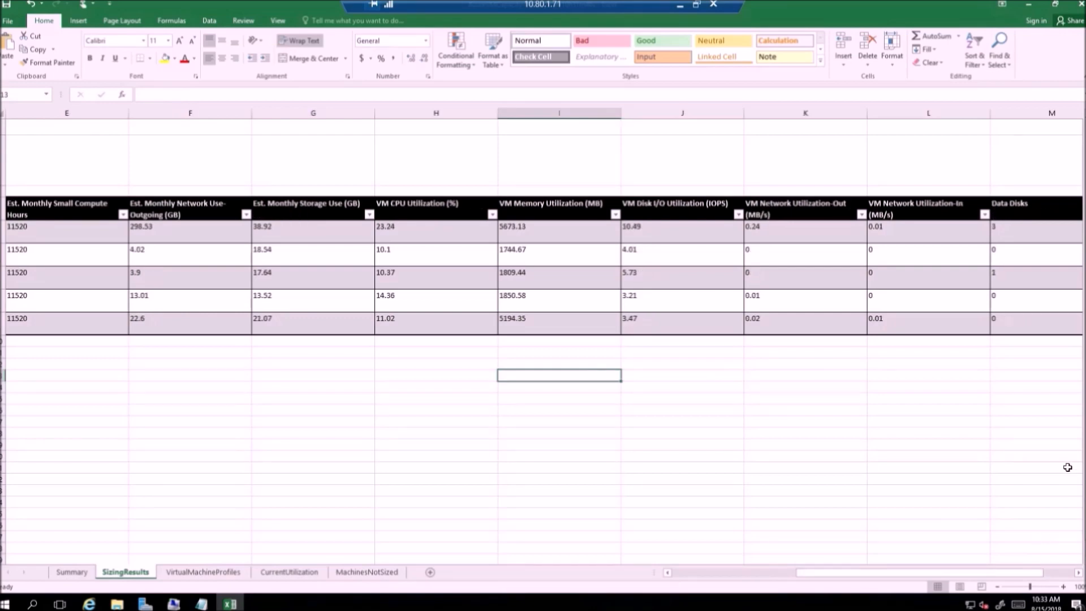
pyautogui.moveTo(655, 226); pyautogui.dragTo(706, 356)
pyautogui.click(769, 395)
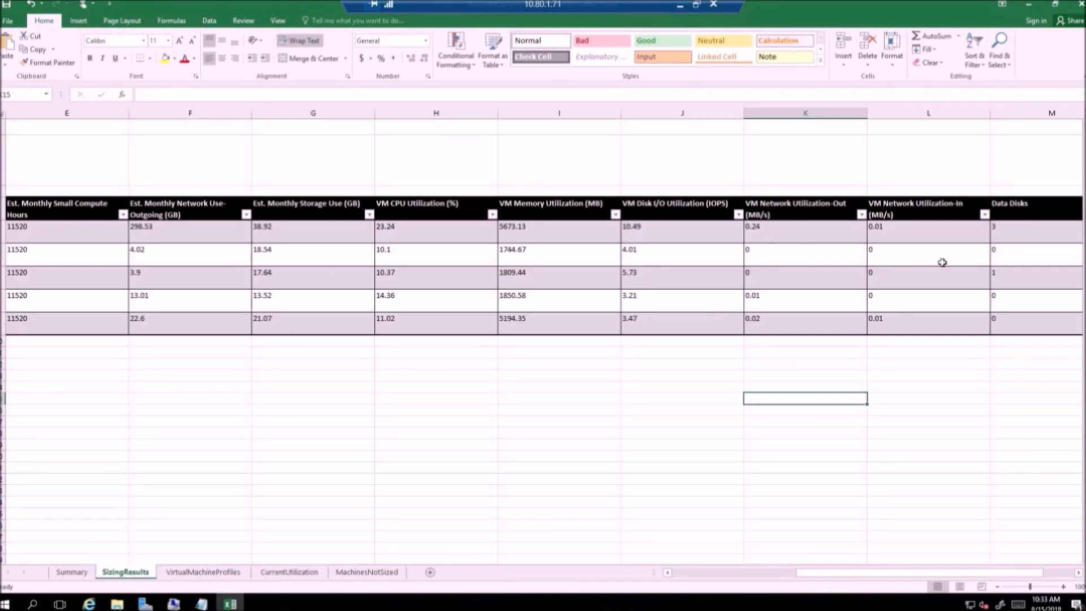
pyautogui.click(1015, 225)
pyautogui.moveTo(1015, 210); pyautogui.dragTo(1013, 326)
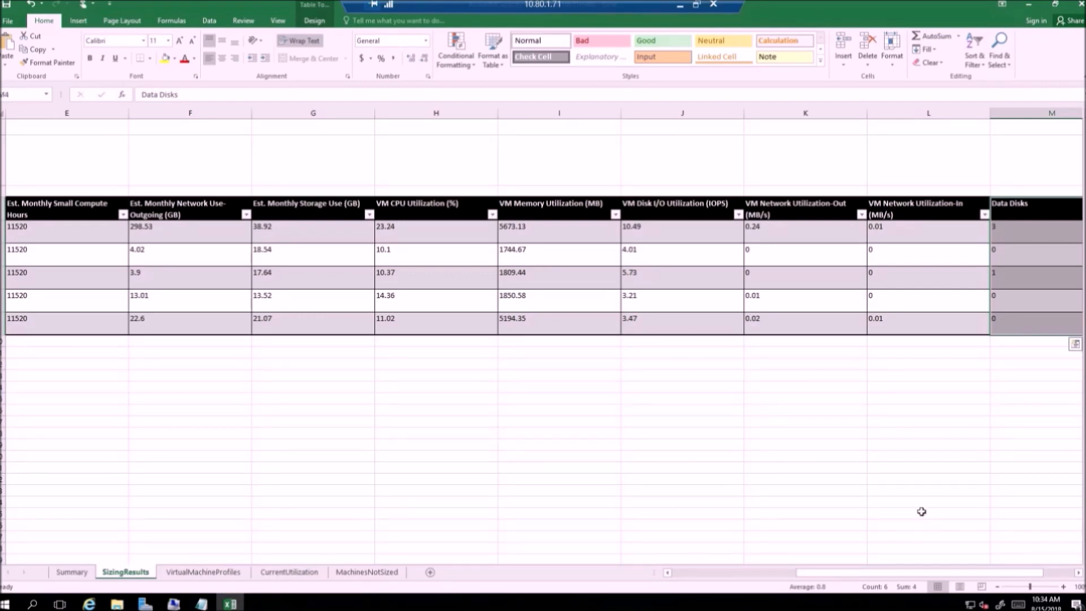
pyautogui.click(904, 491)
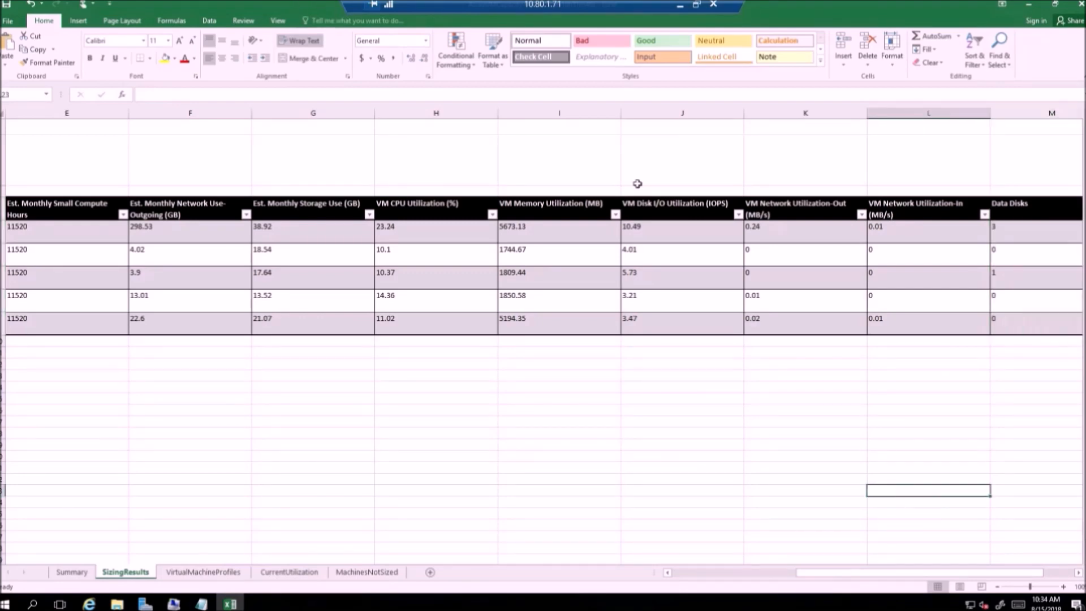
pyautogui.click(290, 572)
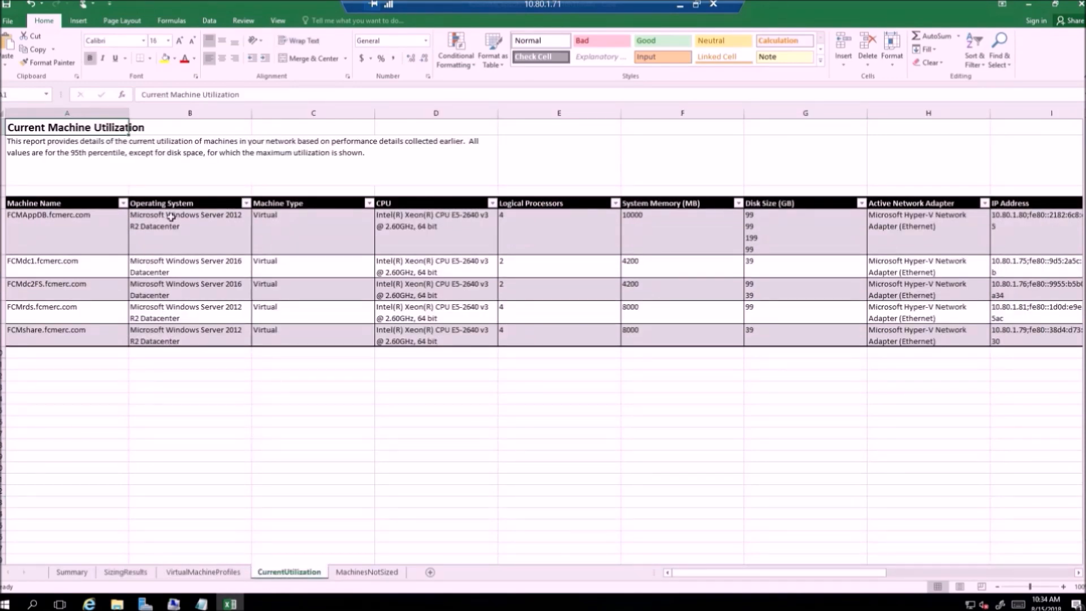
pyautogui.moveTo(161, 216); pyautogui.dragTo(185, 339)
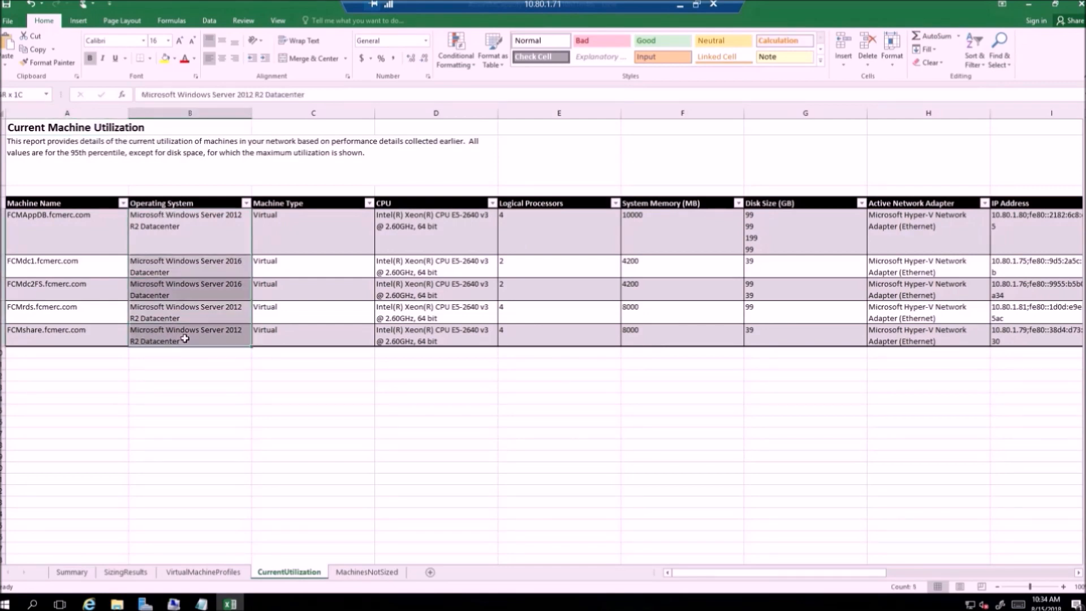
pyautogui.click(190, 363)
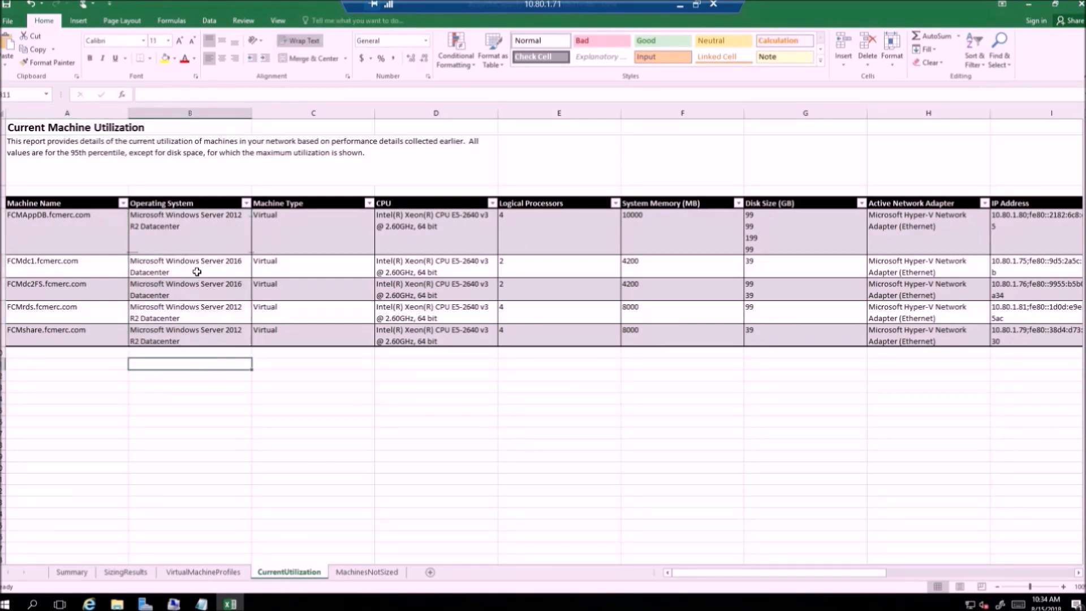
pyautogui.click(158, 311)
pyautogui.click(97, 313)
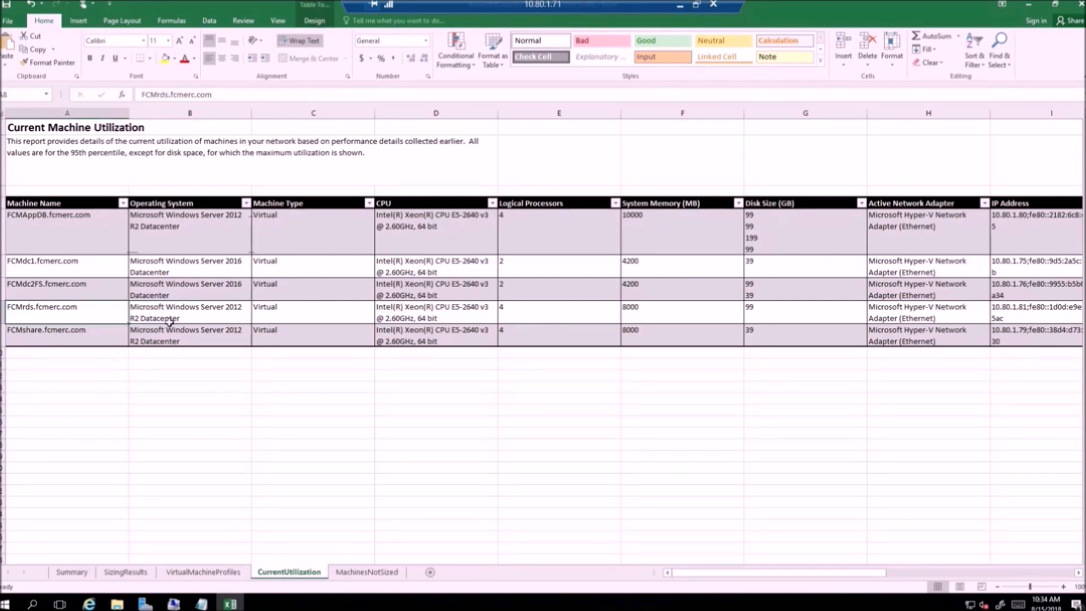
pyautogui.click(214, 412)
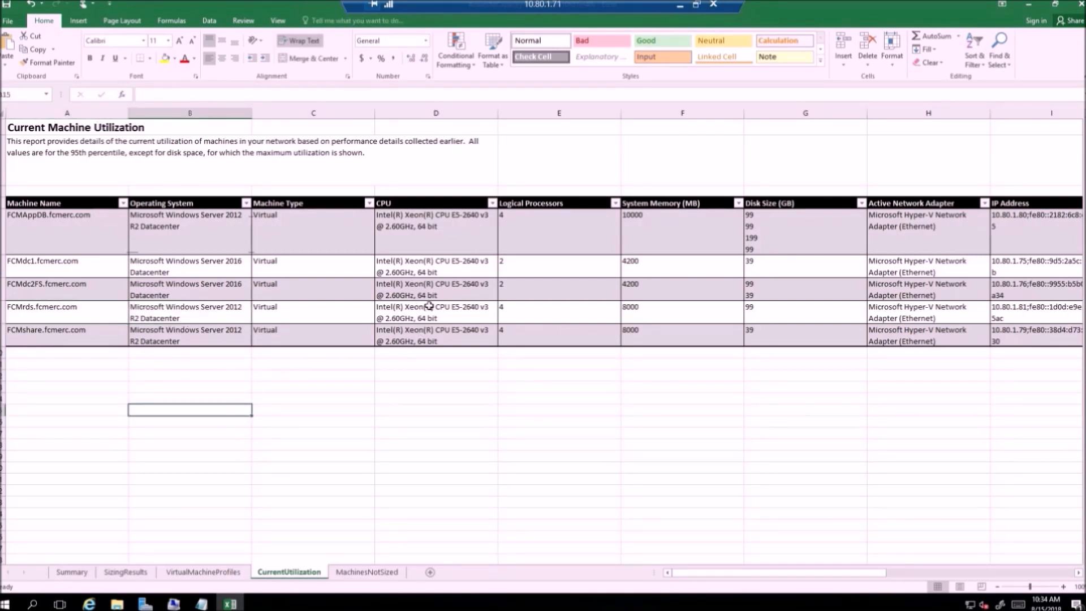
pyautogui.click(654, 307)
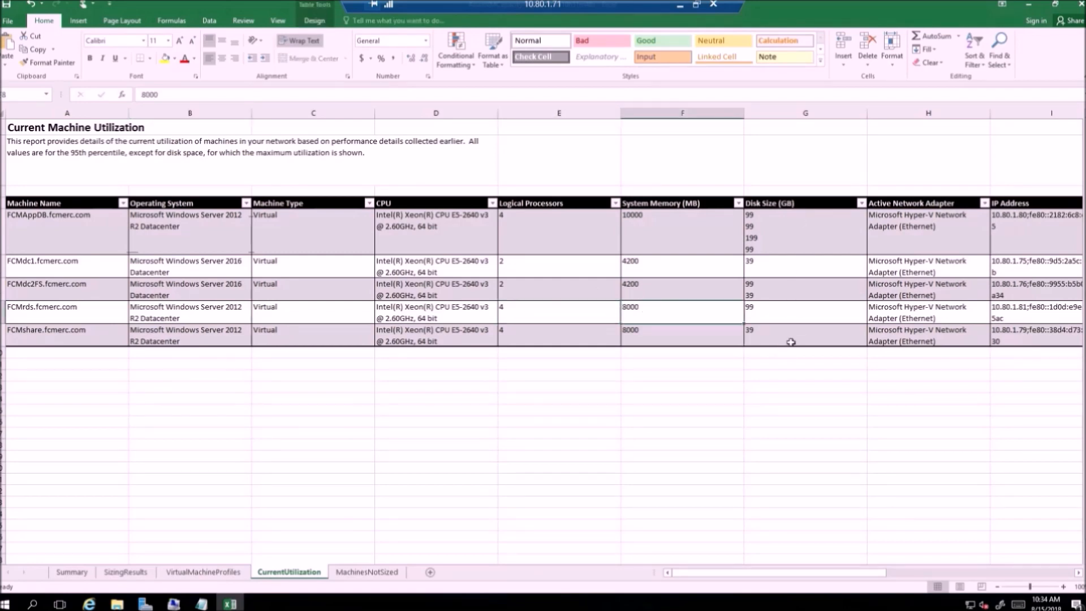
pyautogui.moveTo(780, 576); pyautogui.dragTo(833, 577)
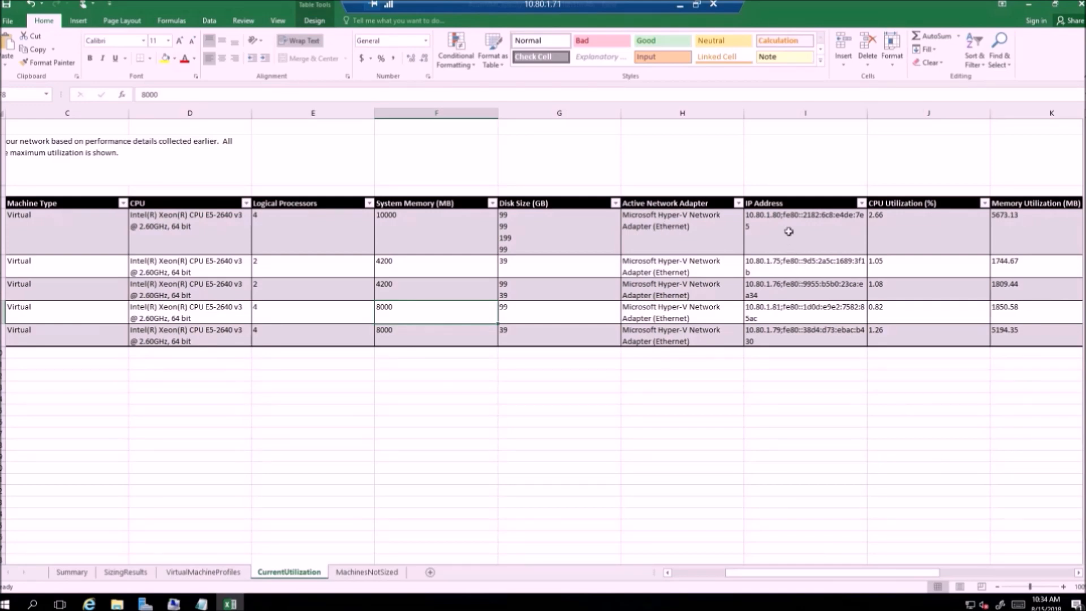
pyautogui.moveTo(788, 221); pyautogui.dragTo(787, 314)
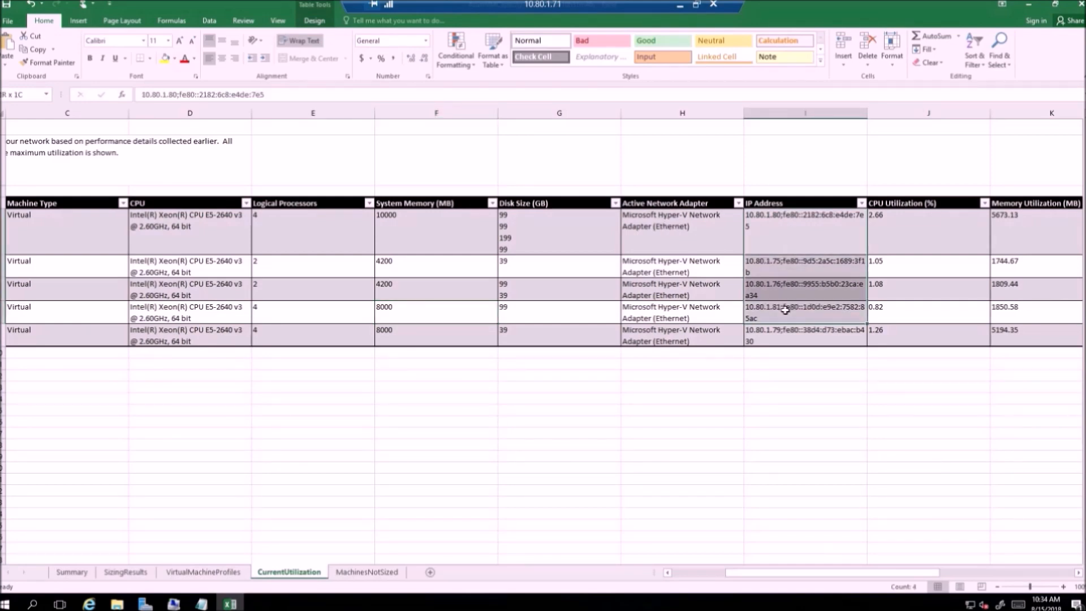
pyautogui.click(810, 445)
pyautogui.click(908, 222)
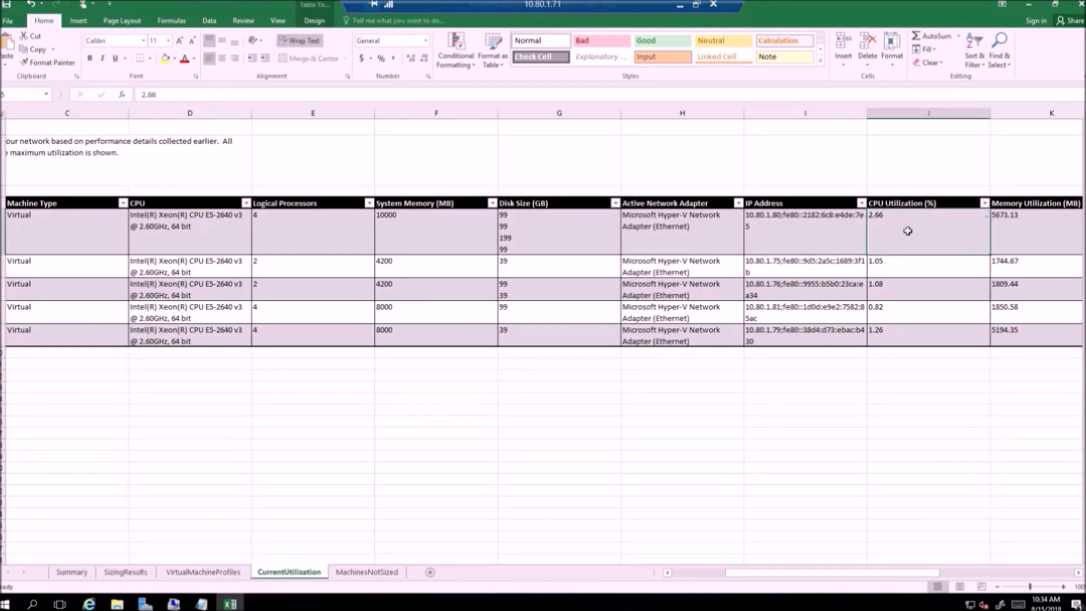
pyautogui.moveTo(902, 208); pyautogui.dragTo(897, 338)
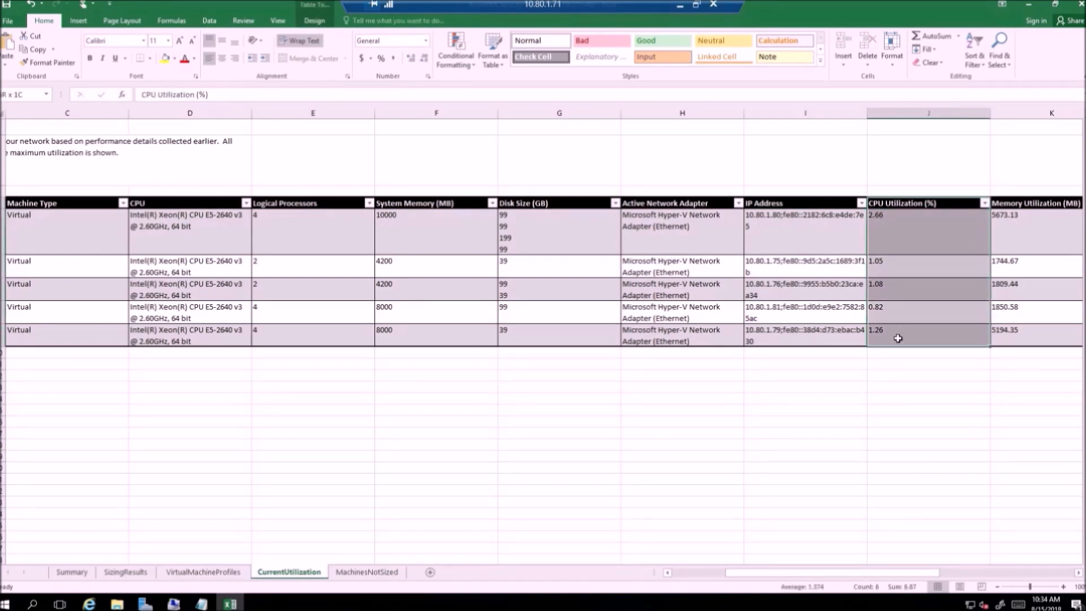
pyautogui.moveTo(898, 338); pyautogui.dragTo(898, 339)
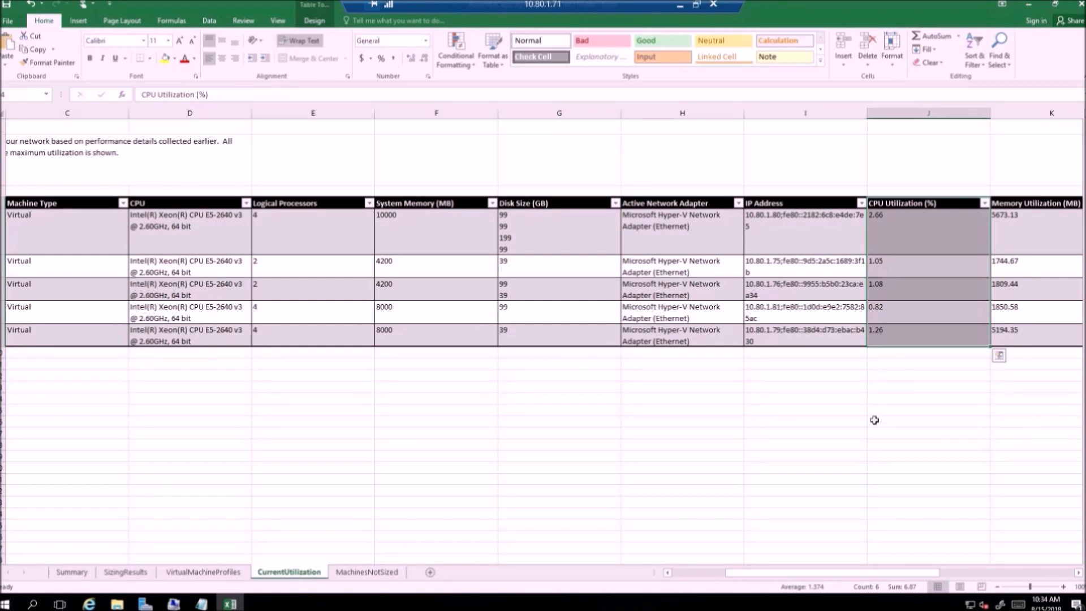
pyautogui.click(861, 390)
pyautogui.click(141, 572)
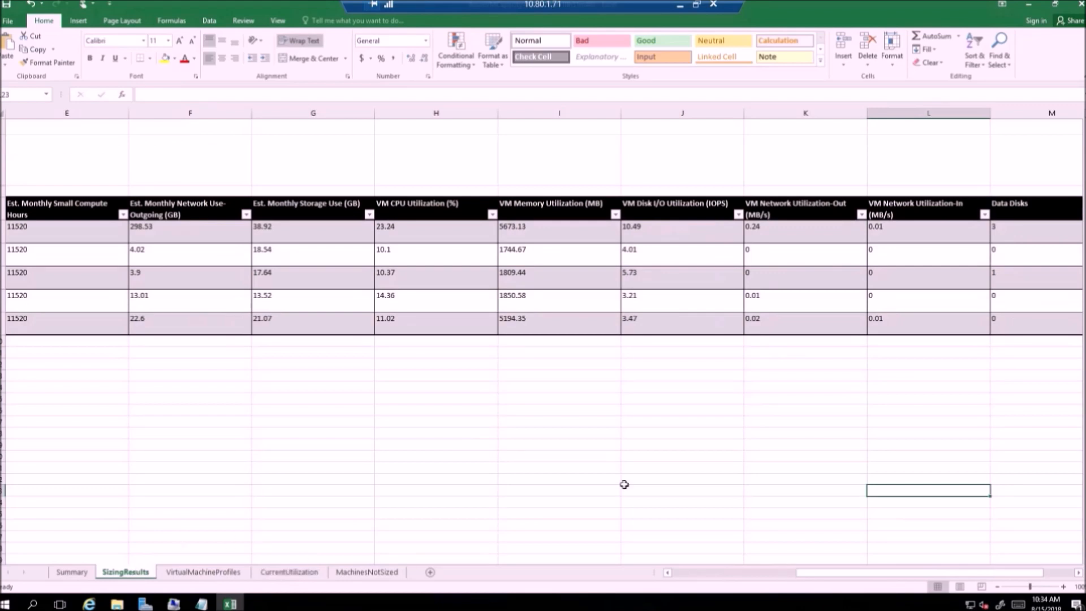
pyautogui.moveTo(402, 208); pyautogui.dragTo(398, 327)
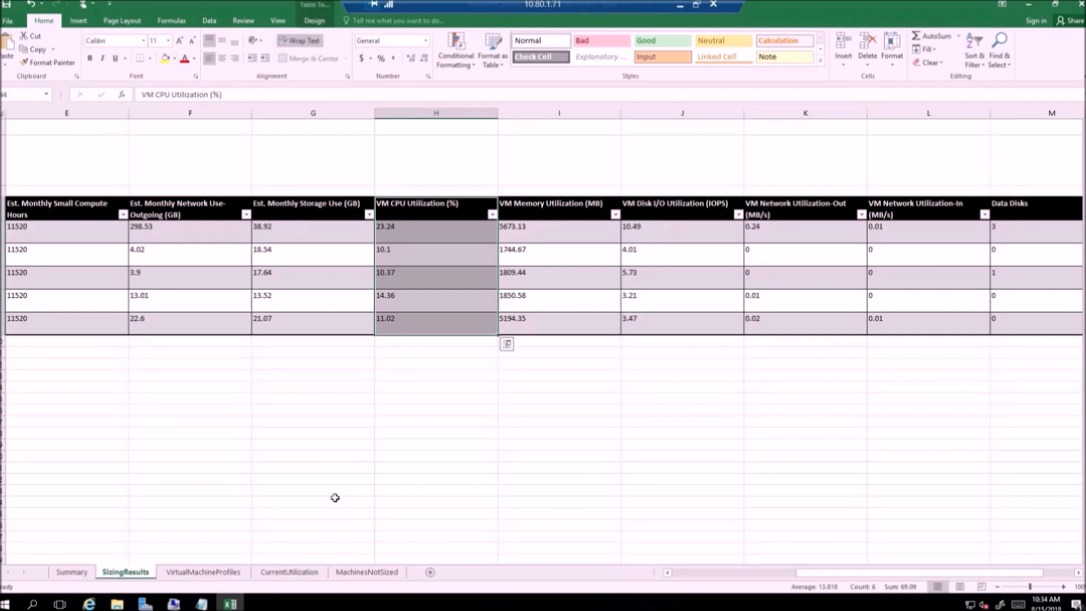
pyautogui.click(301, 576)
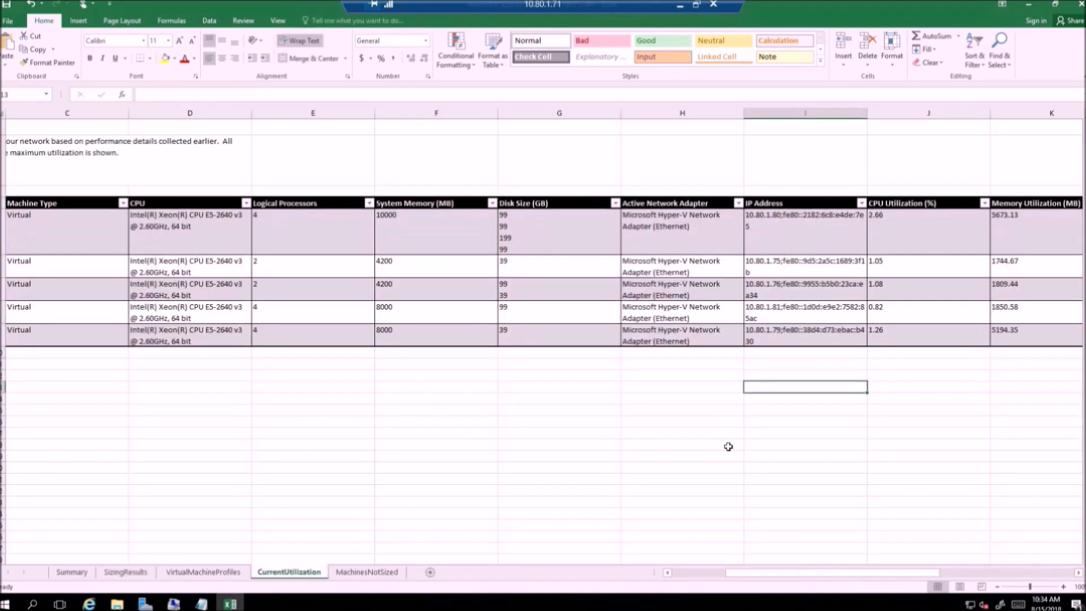
pyautogui.moveTo(838, 575); pyautogui.dragTo(867, 574)
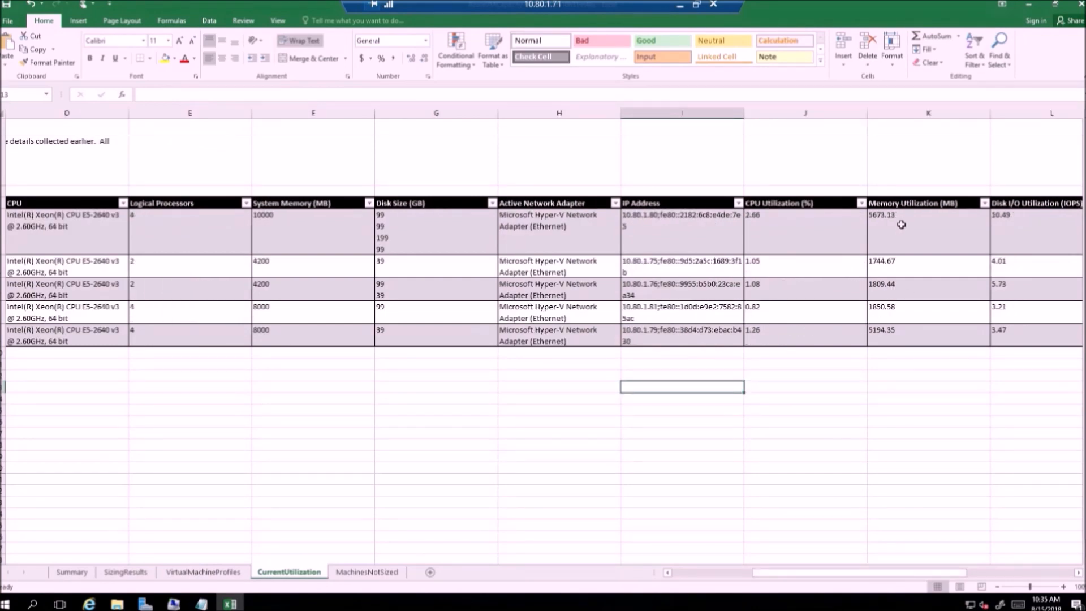
pyautogui.moveTo(904, 204); pyautogui.dragTo(895, 340)
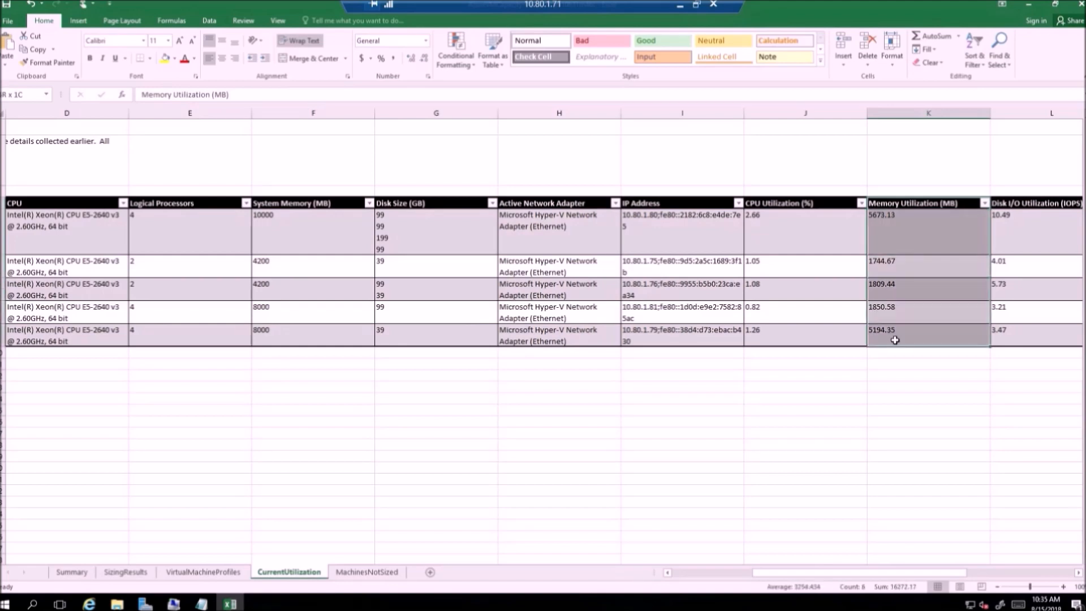
pyautogui.click(988, 363)
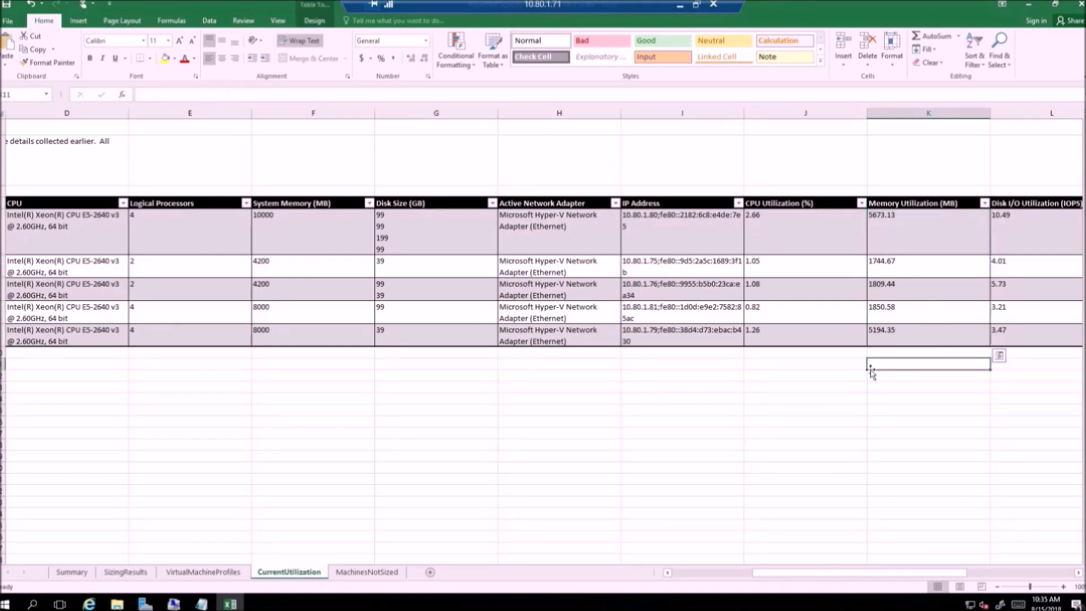
pyautogui.click(125, 573)
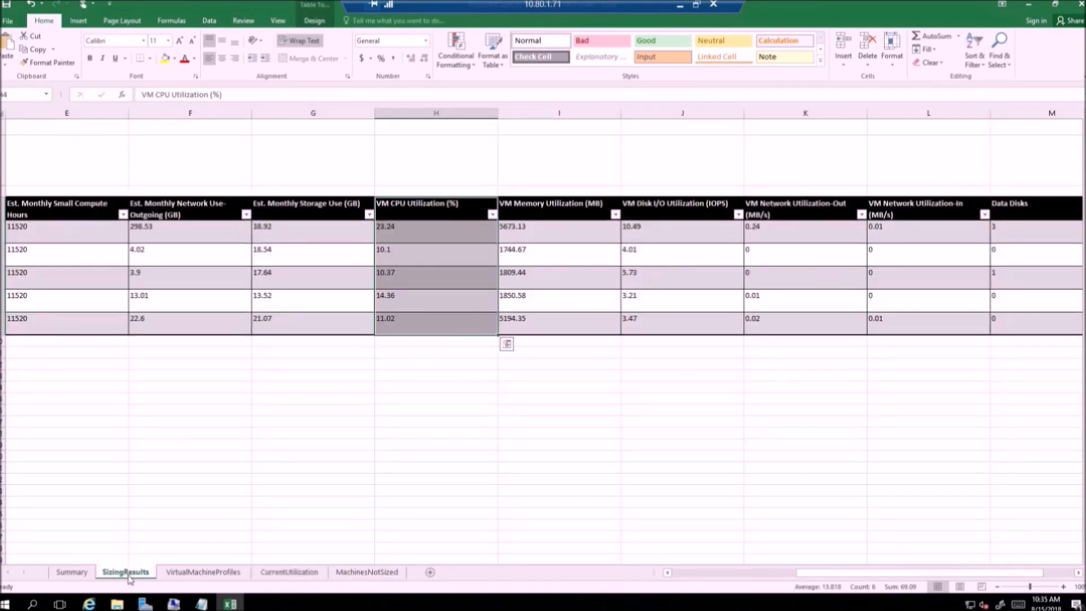
pyautogui.click(411, 452)
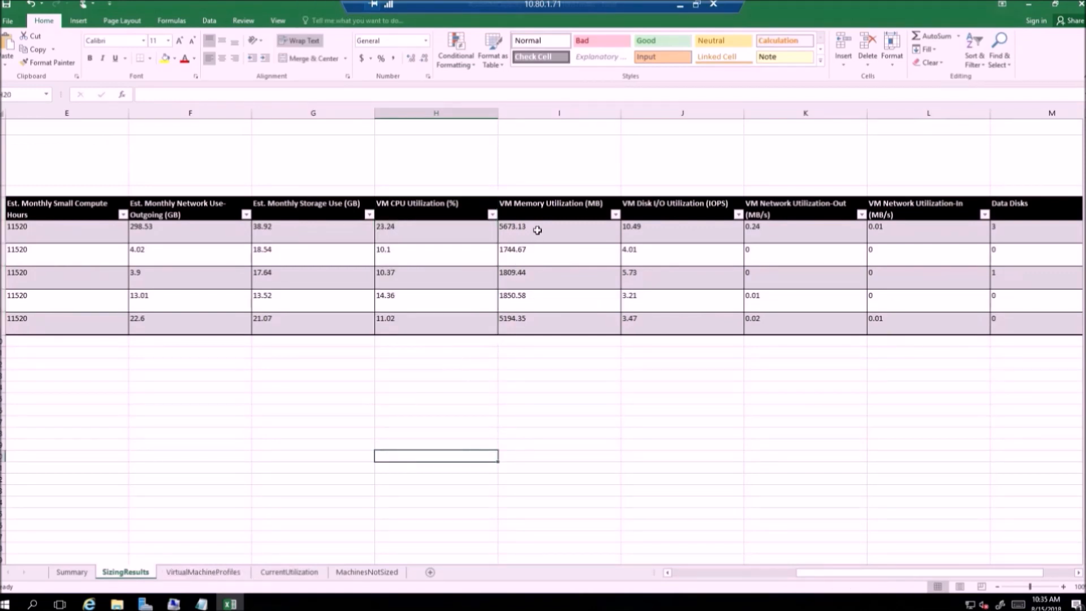
pyautogui.moveTo(538, 231); pyautogui.dragTo(538, 325)
pyautogui.click(494, 376)
pyautogui.click(294, 572)
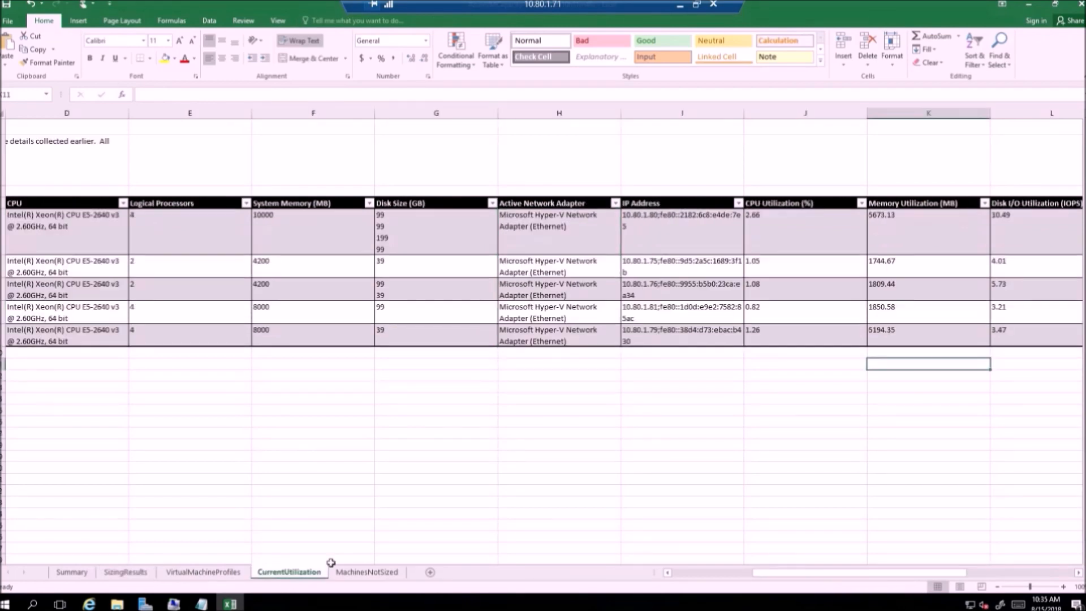
pyautogui.moveTo(774, 575); pyautogui.dragTo(821, 572)
pyautogui.click(1078, 574)
pyautogui.click(1079, 575)
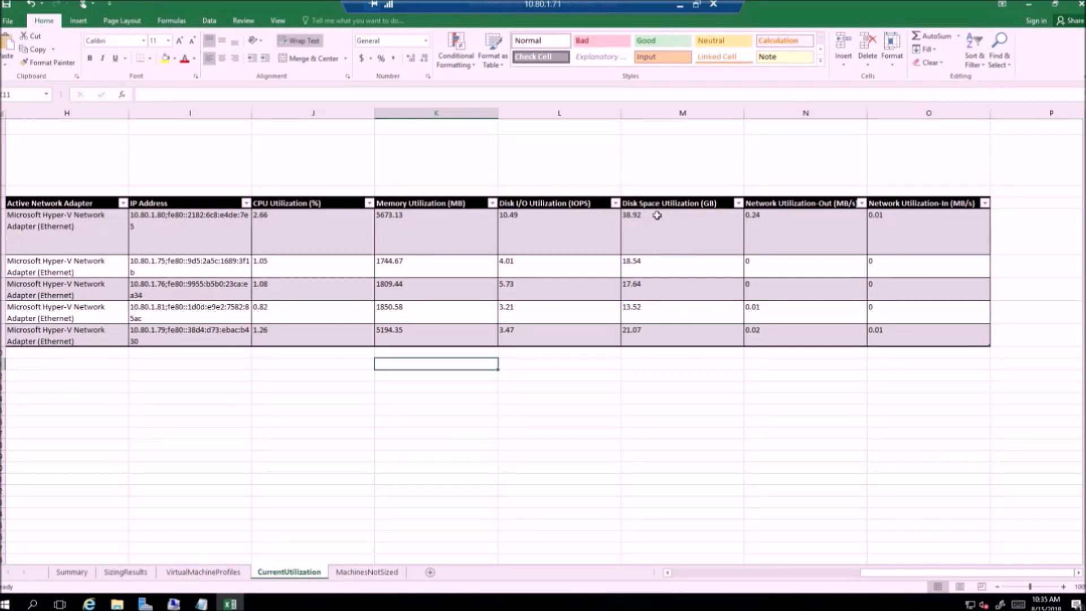
pyautogui.moveTo(657, 208); pyautogui.dragTo(649, 329)
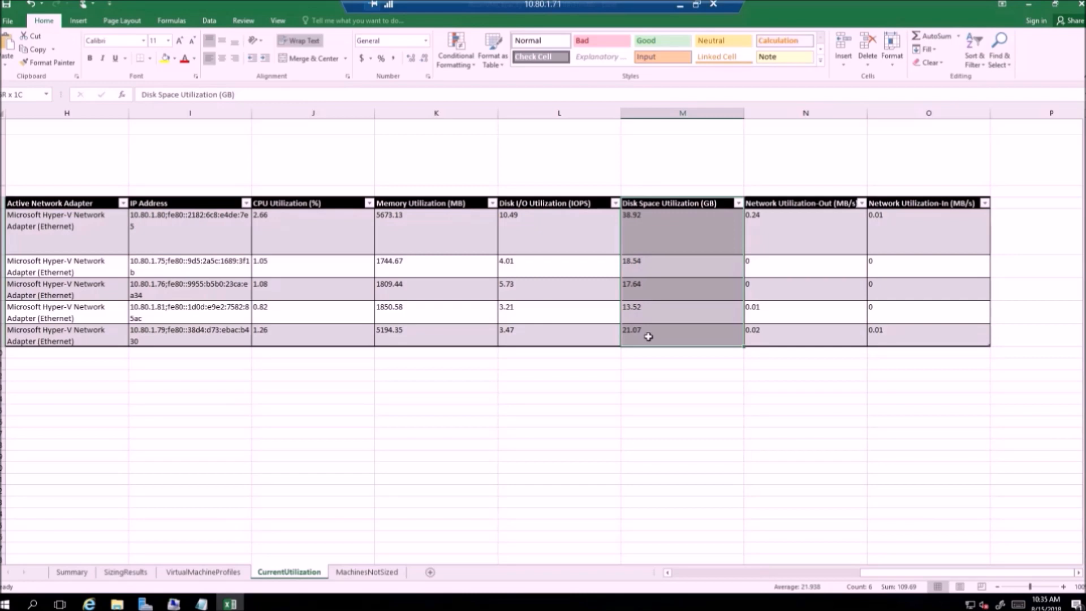
pyautogui.moveTo(649, 336); pyautogui.dragTo(648, 337)
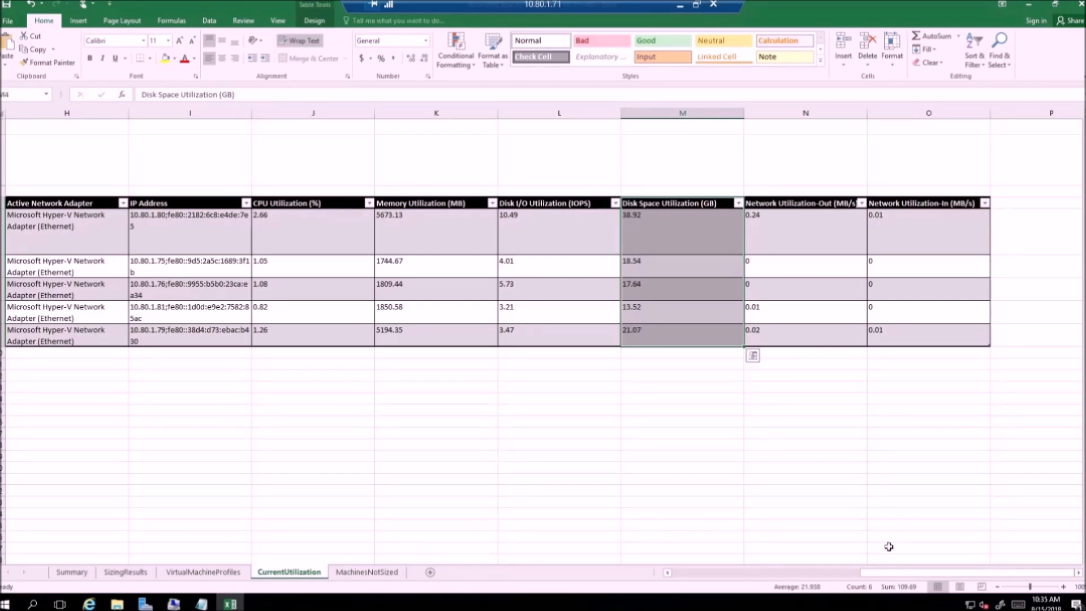
pyautogui.moveTo(868, 576); pyautogui.dragTo(683, 583)
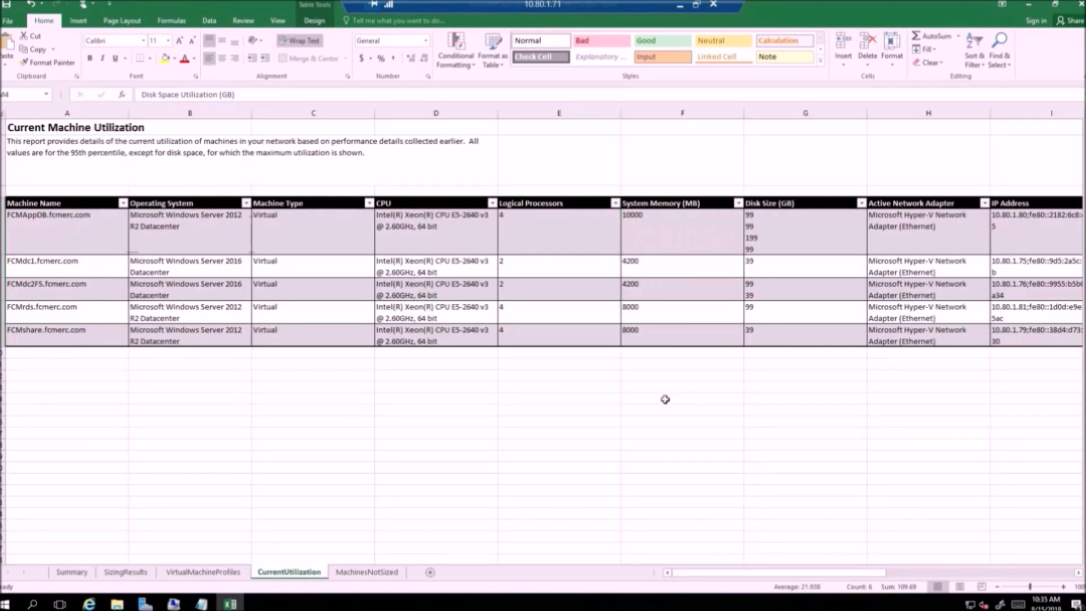
pyautogui.moveTo(756, 203); pyautogui.dragTo(751, 333)
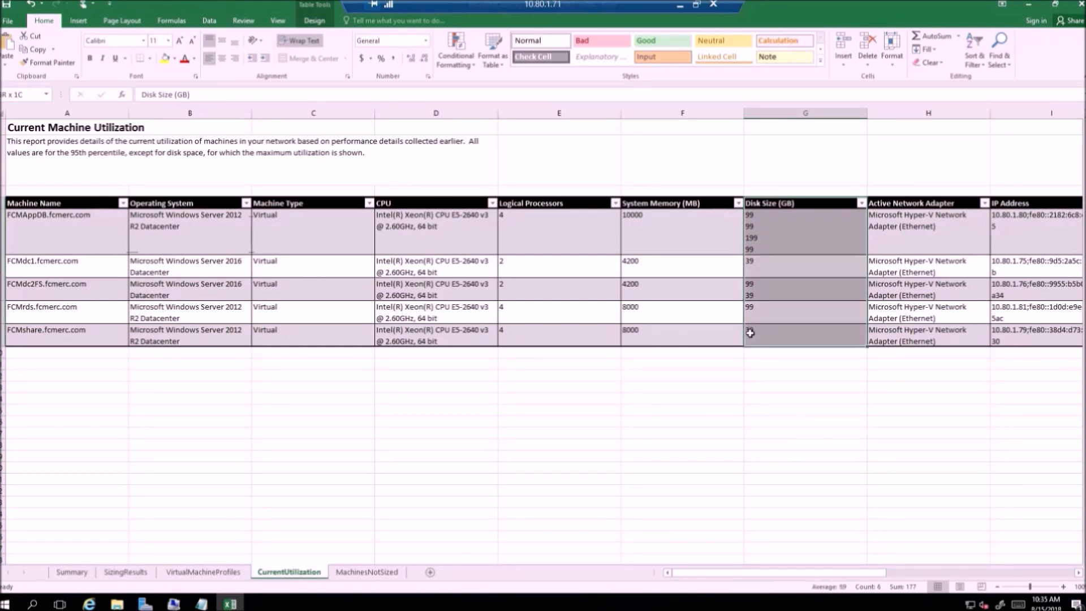
# Step: Copy the Disk Size column and paste it below the table at C12
pyautogui.moveTo(770, 202); pyautogui.dragTo(764, 334)
pyautogui.rightClick(781, 318)
pyautogui.click(796, 342)
pyautogui.moveTo(306, 376)
pyautogui.mouseDown()
pyautogui.moveTo(302, 416)
pyautogui.moveTo(315, 378)
pyautogui.mouseUp()
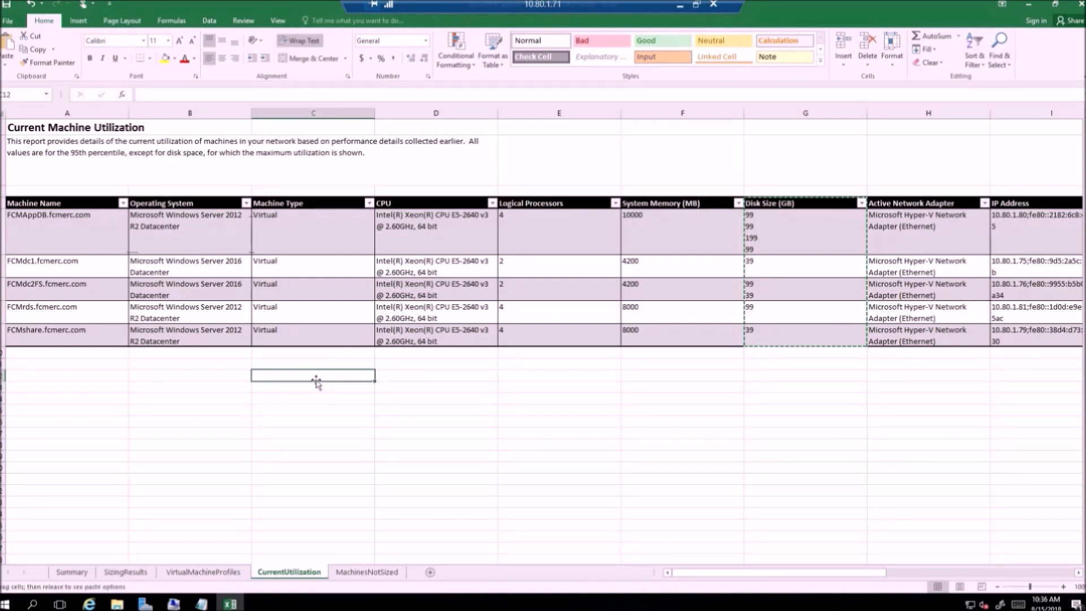
pyautogui.rightClick(321, 375)
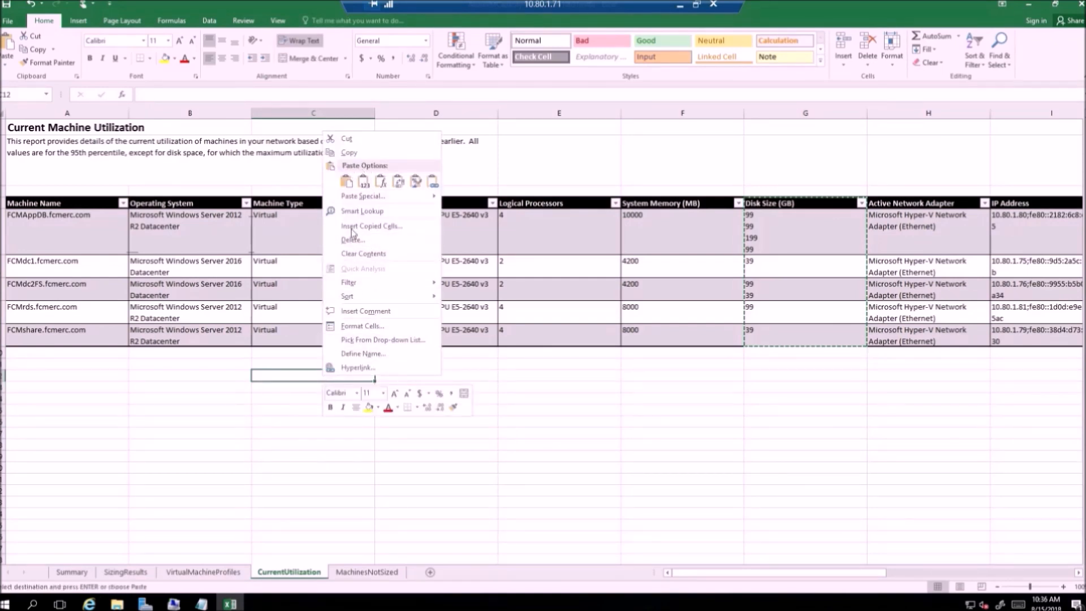
pyautogui.click(299, 374)
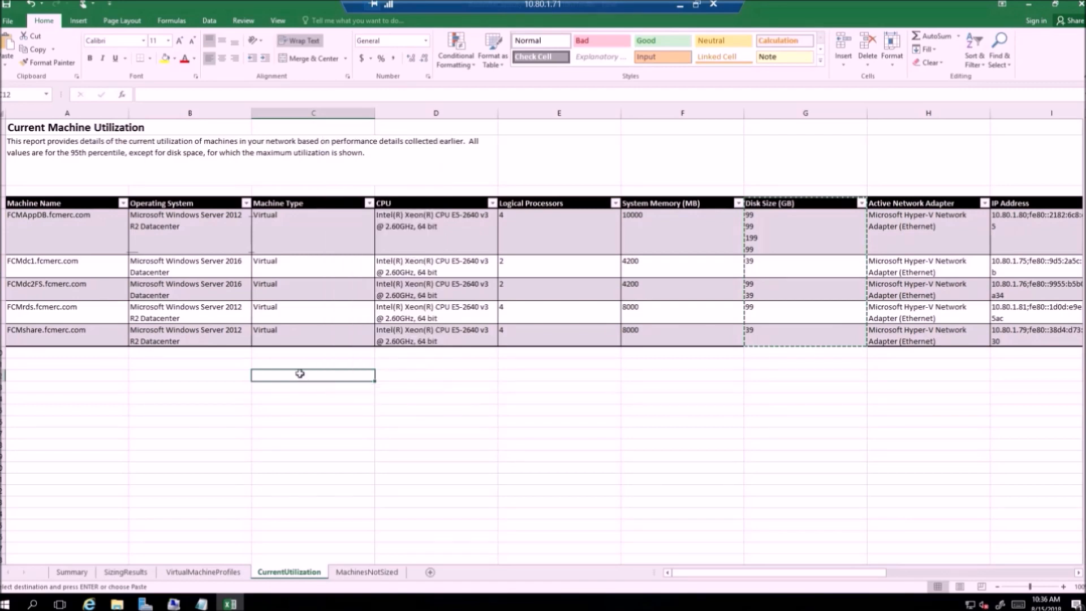
pyautogui.hotkey('ctrl', 'v')
pyautogui.click(414, 407)
# Step: Copy the Disk Space Utilization column and paste it at D12 beside the Disk Size copy
pyautogui.moveTo(764, 573); pyautogui.dragTo(990, 574)
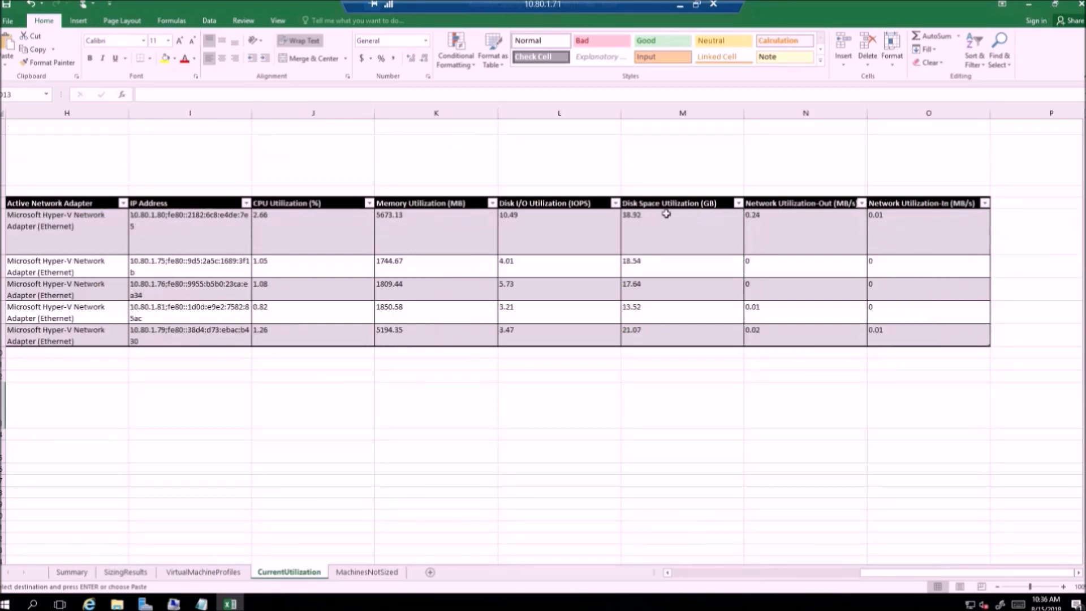
pyautogui.moveTo(668, 203); pyautogui.dragTo(651, 334)
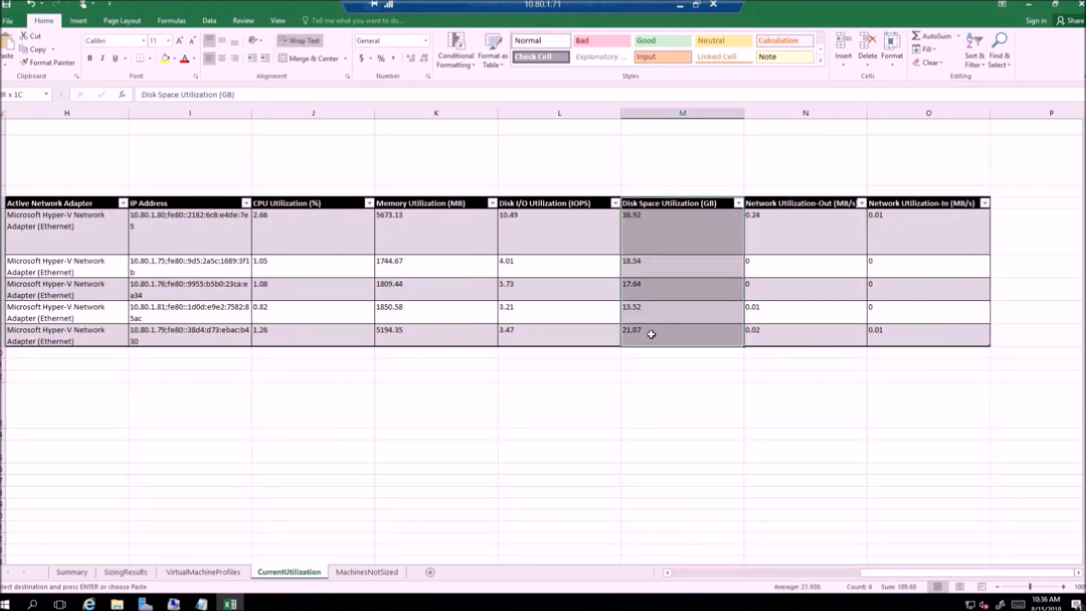
pyautogui.rightClick(662, 320)
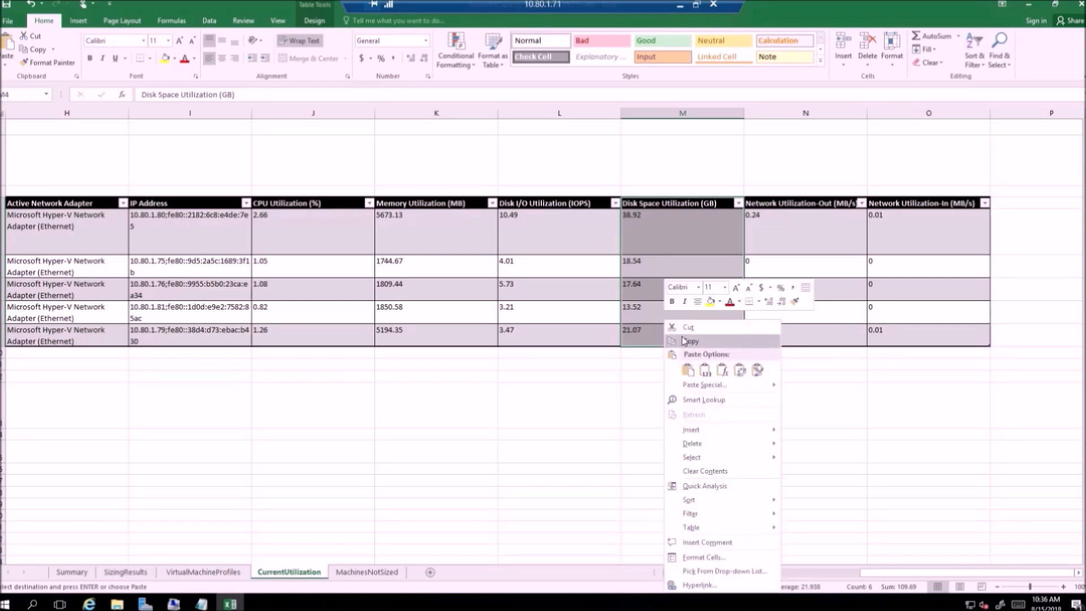
pyautogui.click(682, 343)
pyautogui.click(695, 572)
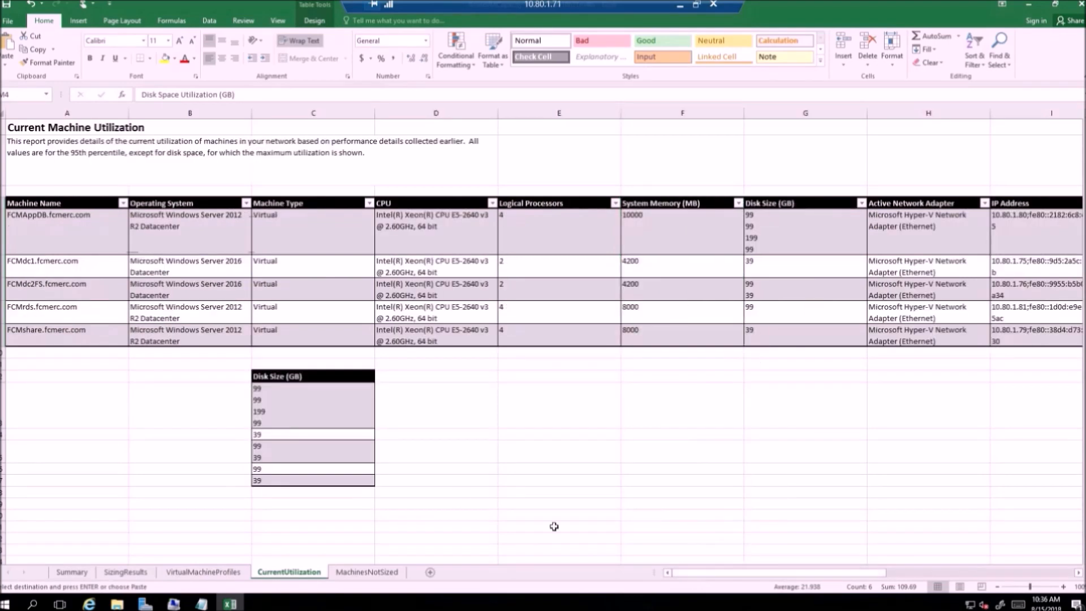
pyautogui.click(465, 376)
pyautogui.hotkey('ctrl', 'v')
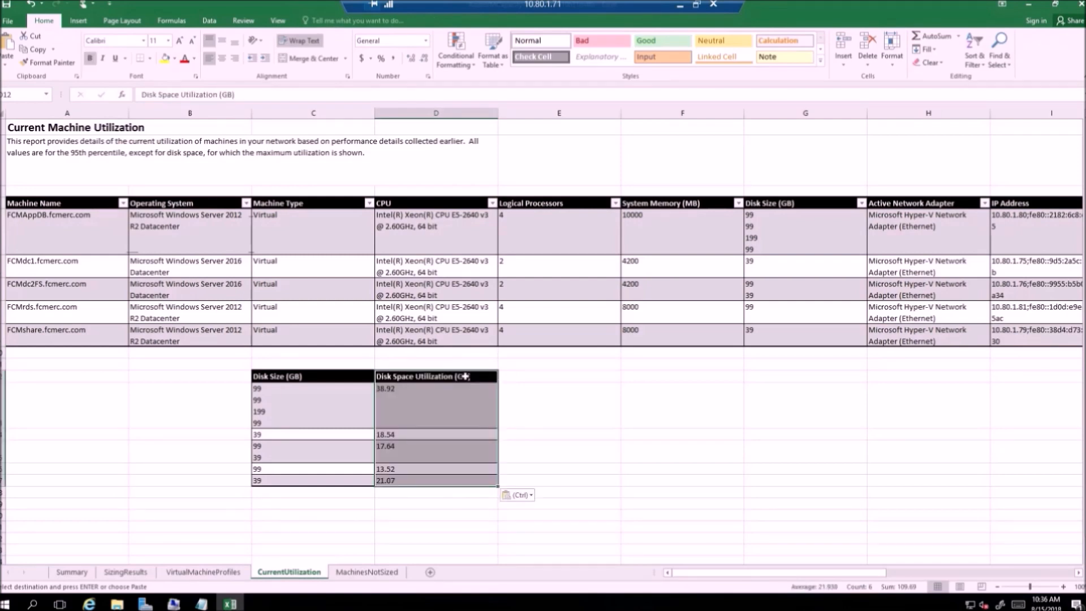
pyautogui.click(542, 403)
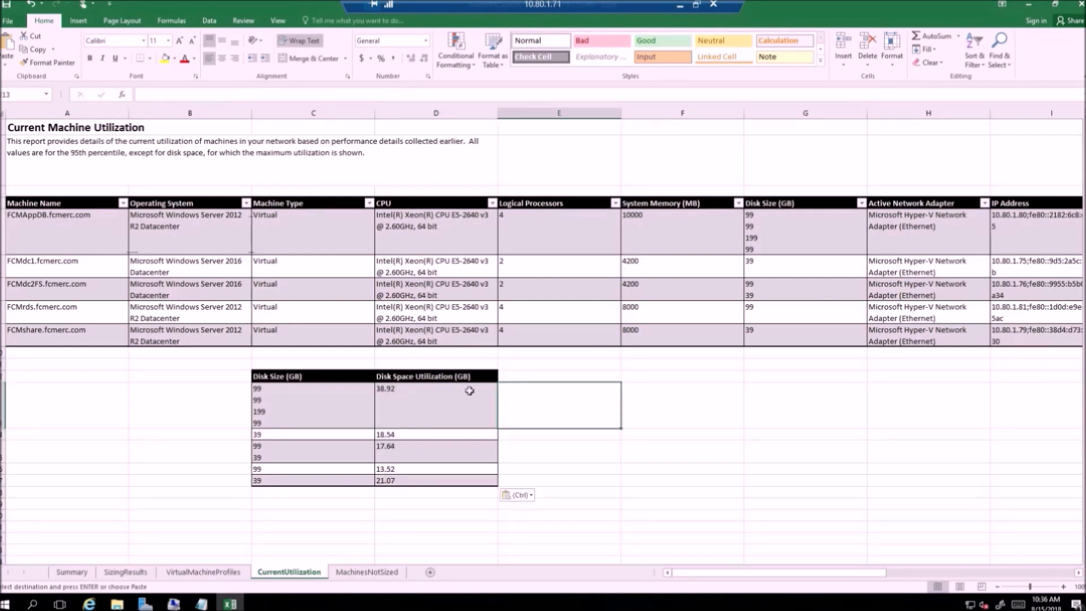